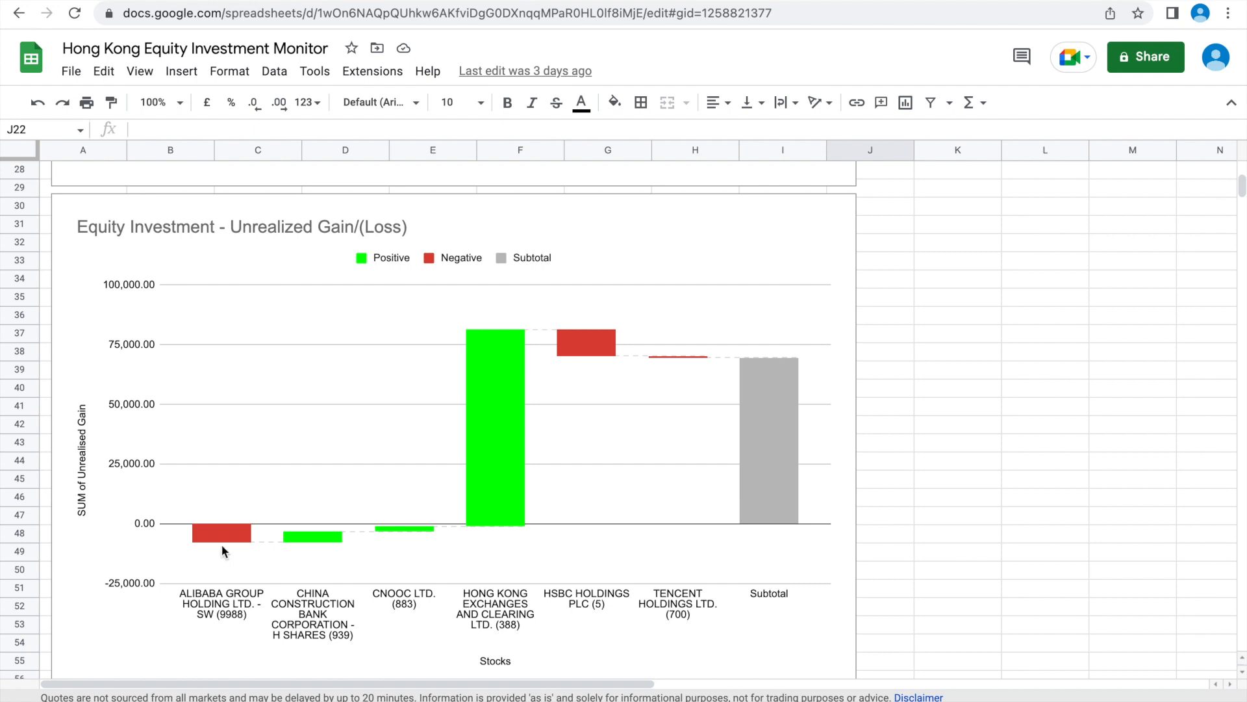
Examine the Unrealized Gain/(Loss) chart and the Cost vs Market Value chart on the charts sheet.
mouse_move(223, 535)
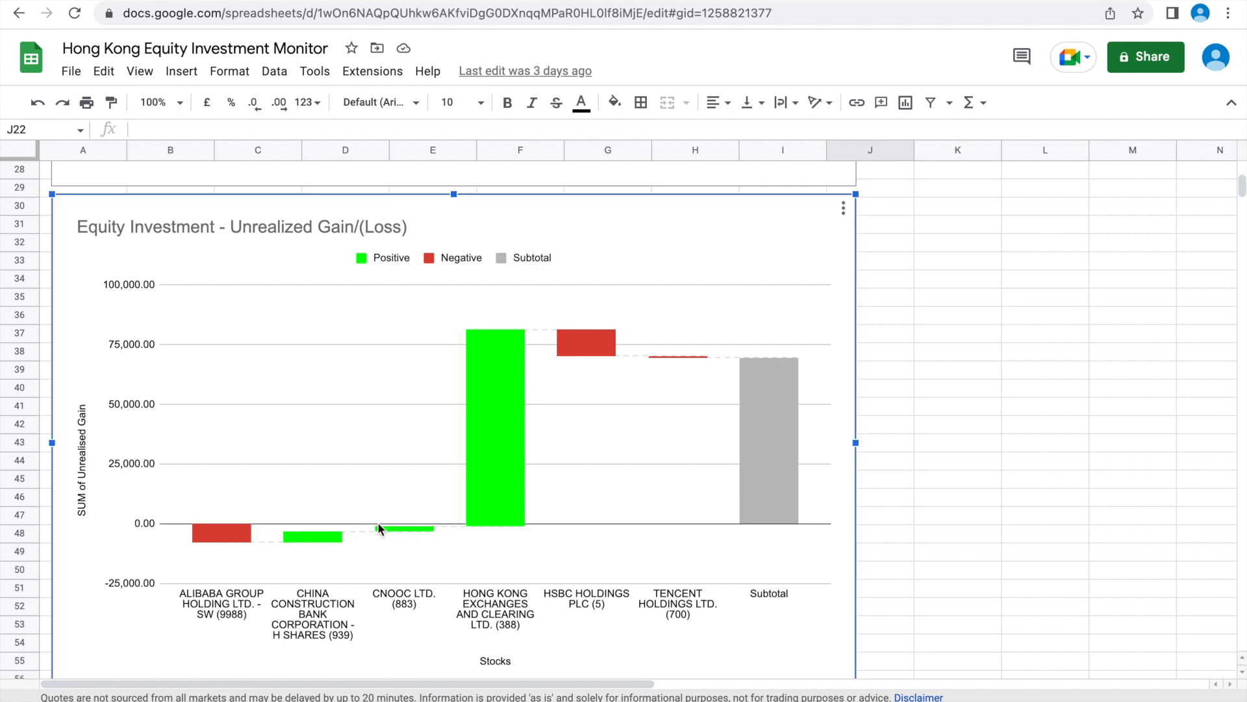
mouse_move(395, 534)
mouse_move(778, 407)
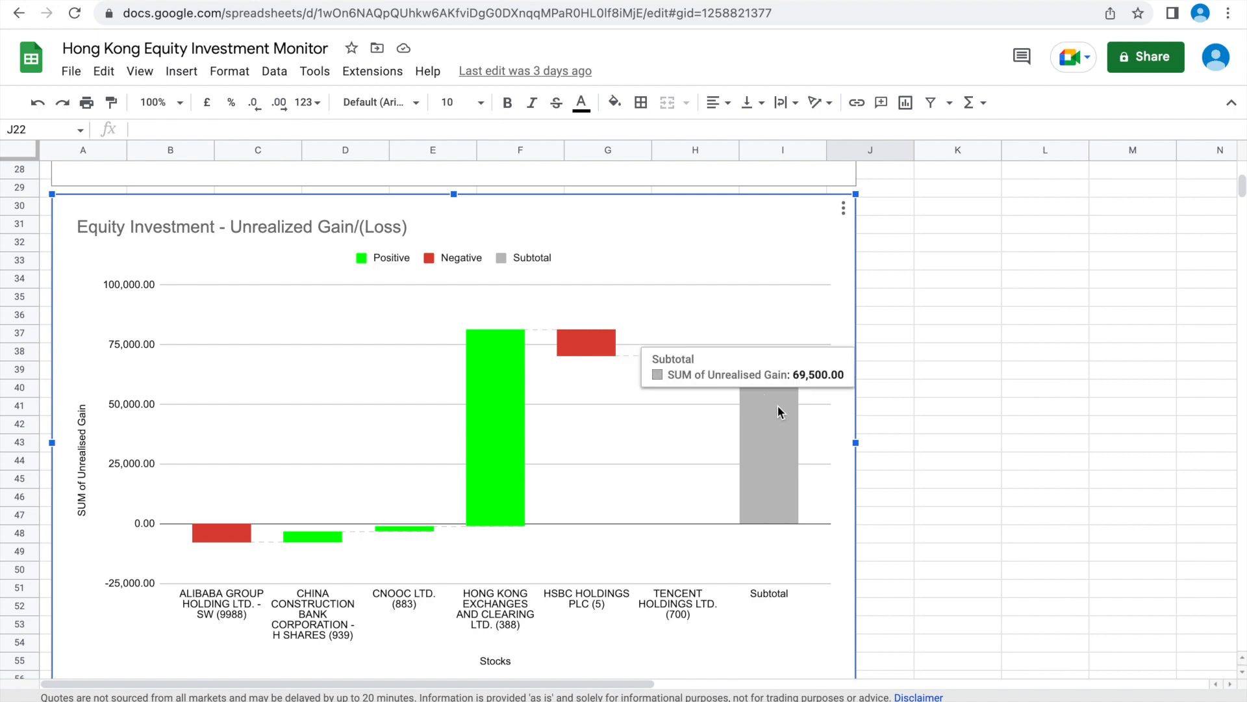
left_click(1011, 369)
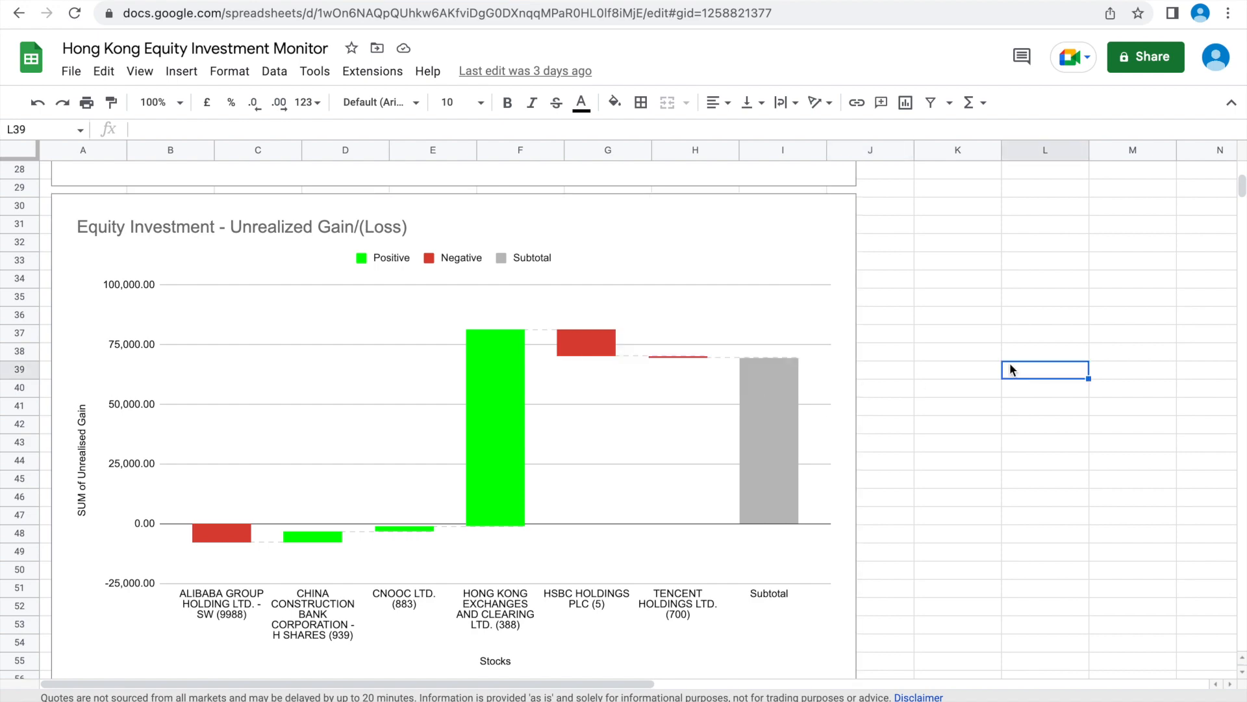
scroll(1010, 369, "up", 5)
scroll(1010, 369, "down", 5)
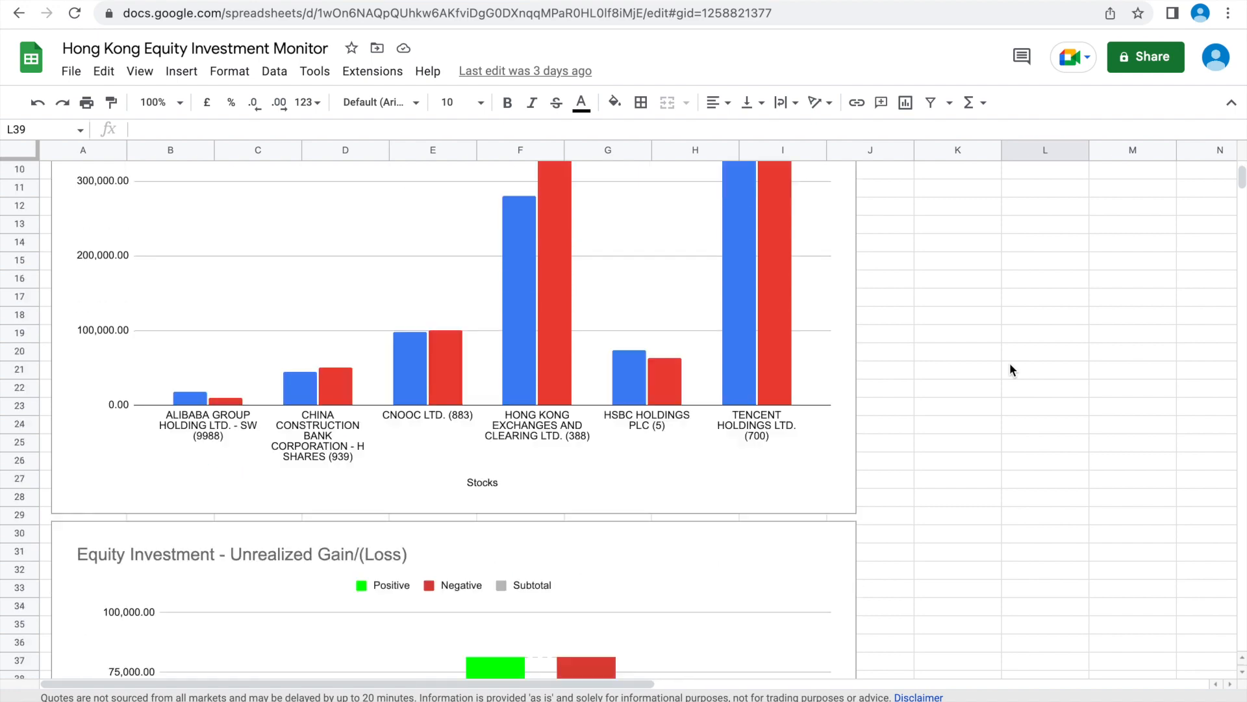
scroll(1010, 369, "up", 5)
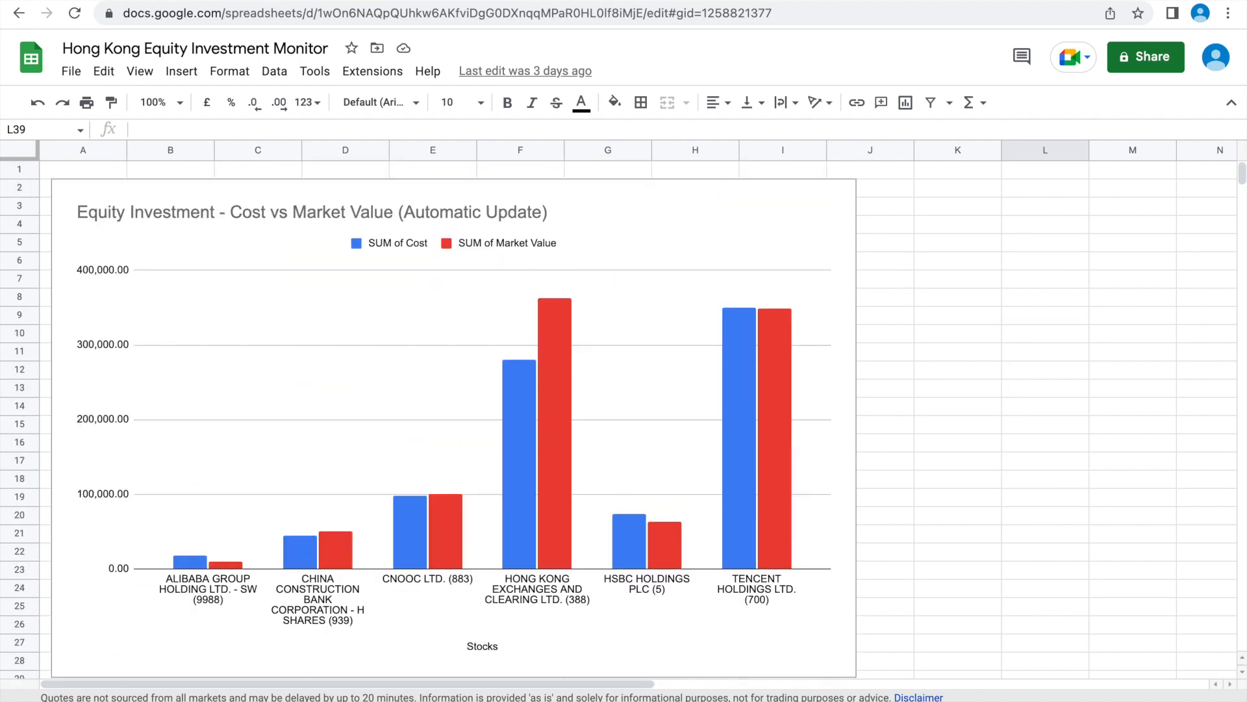
Go to the stock holdings sheet and select the whole holdings table, A1:I9, with its headers.
key("ctrl+shift+Page_Up")
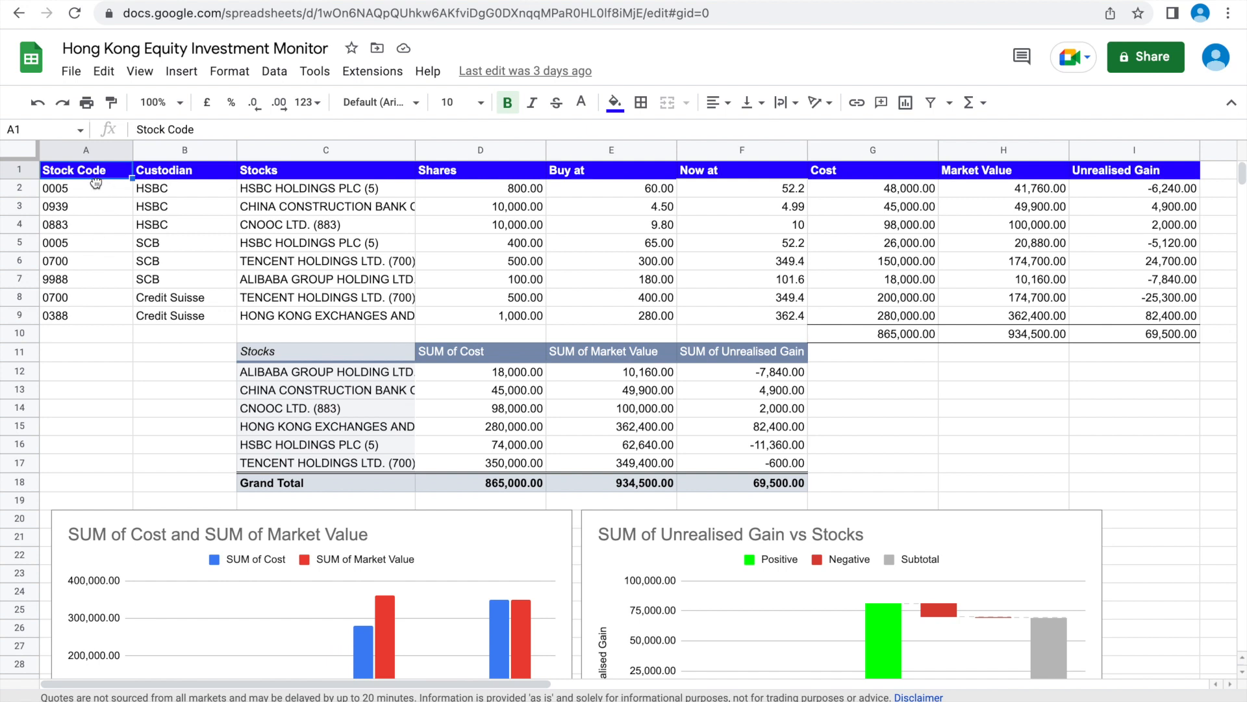
left_click_drag(96, 179, 96, 189)
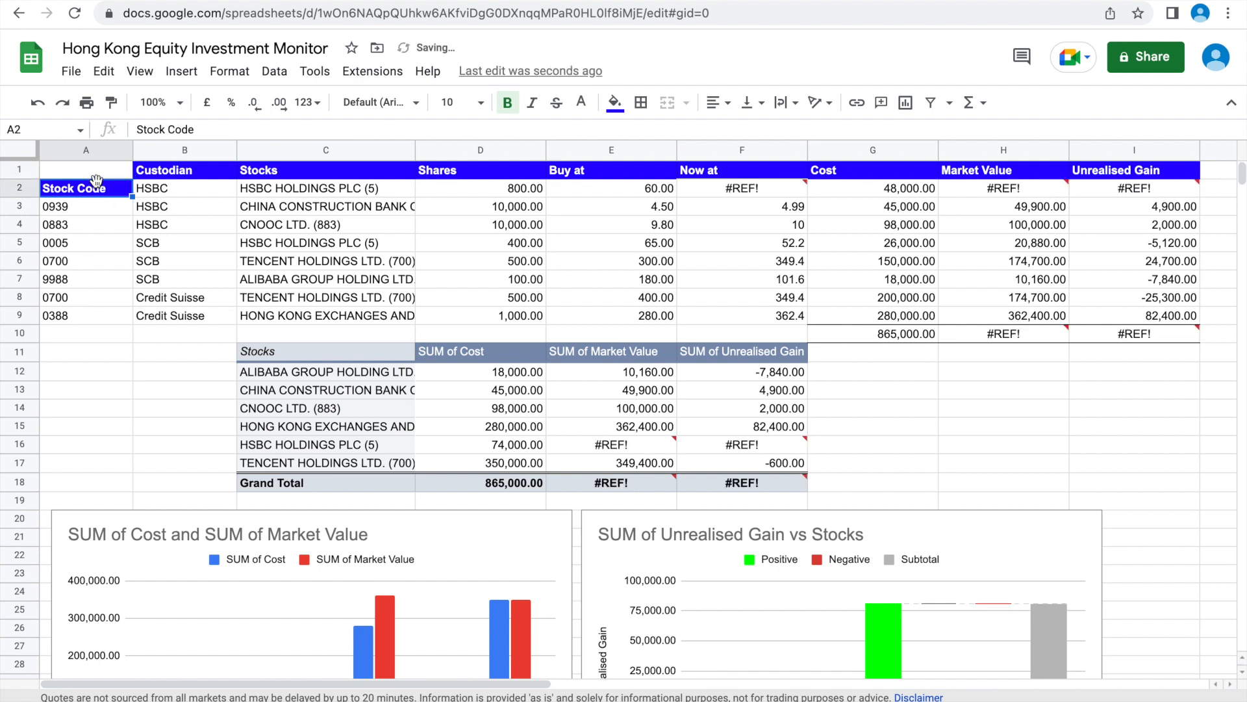
key("ctrl+z")
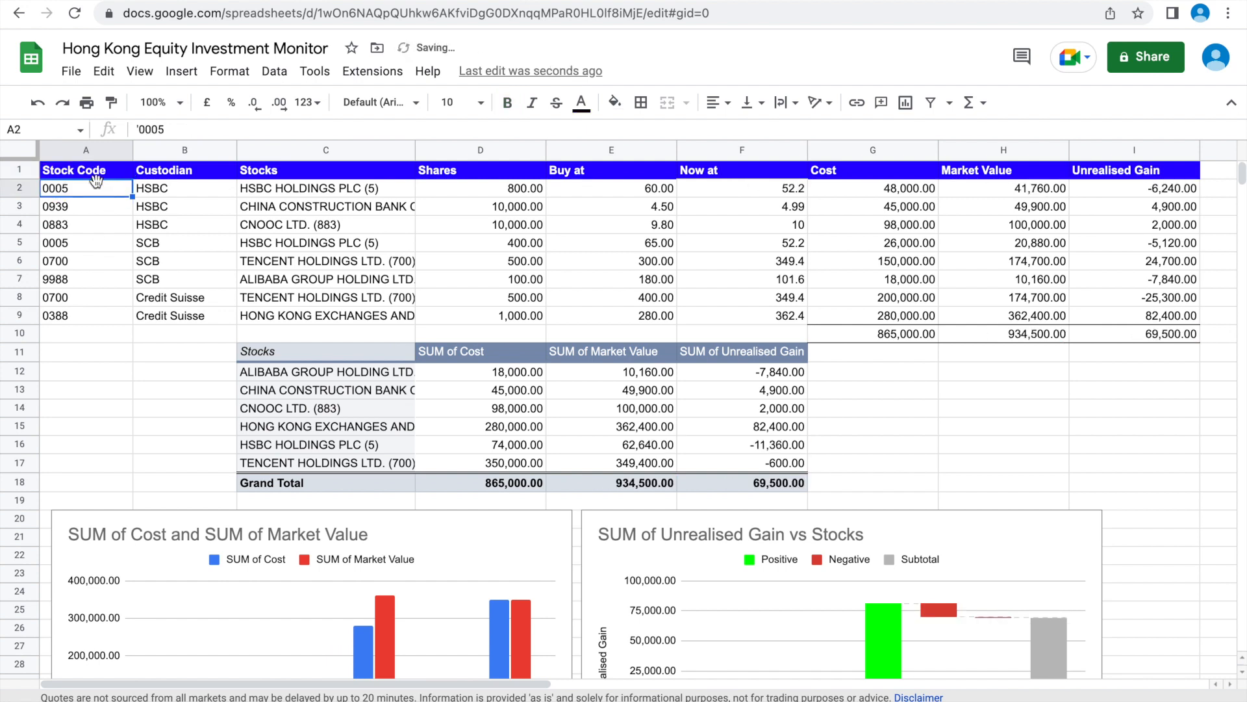
key("Up")
key("shift+Right")
key("shift+Right")
key("shift+Down")
key("shift+Down")
key("shift+Down")
key("shift+Down")
key("shift+Down")
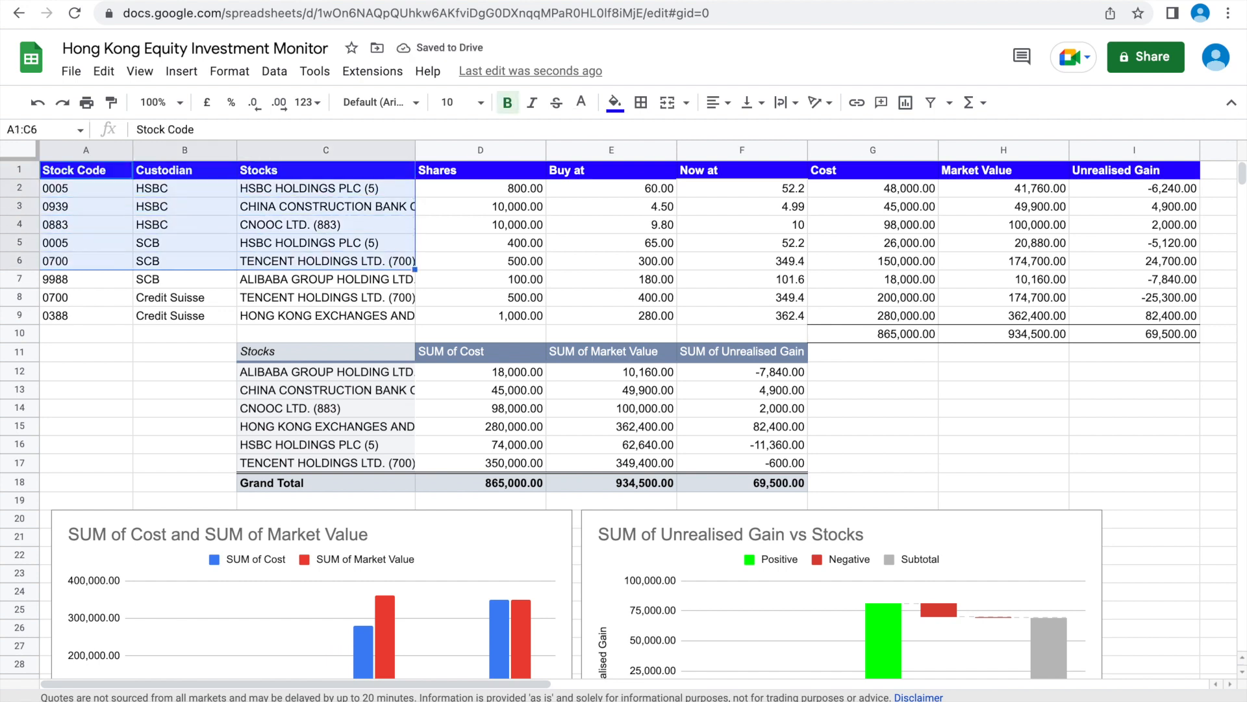
key("shift+Down")
key("shift+Down")
key("shift+Down")
key("shift+Right")
key("shift+Right")
key("shift+Right")
key("shift+Right")
key("shift+Right")
key("shift+Right")
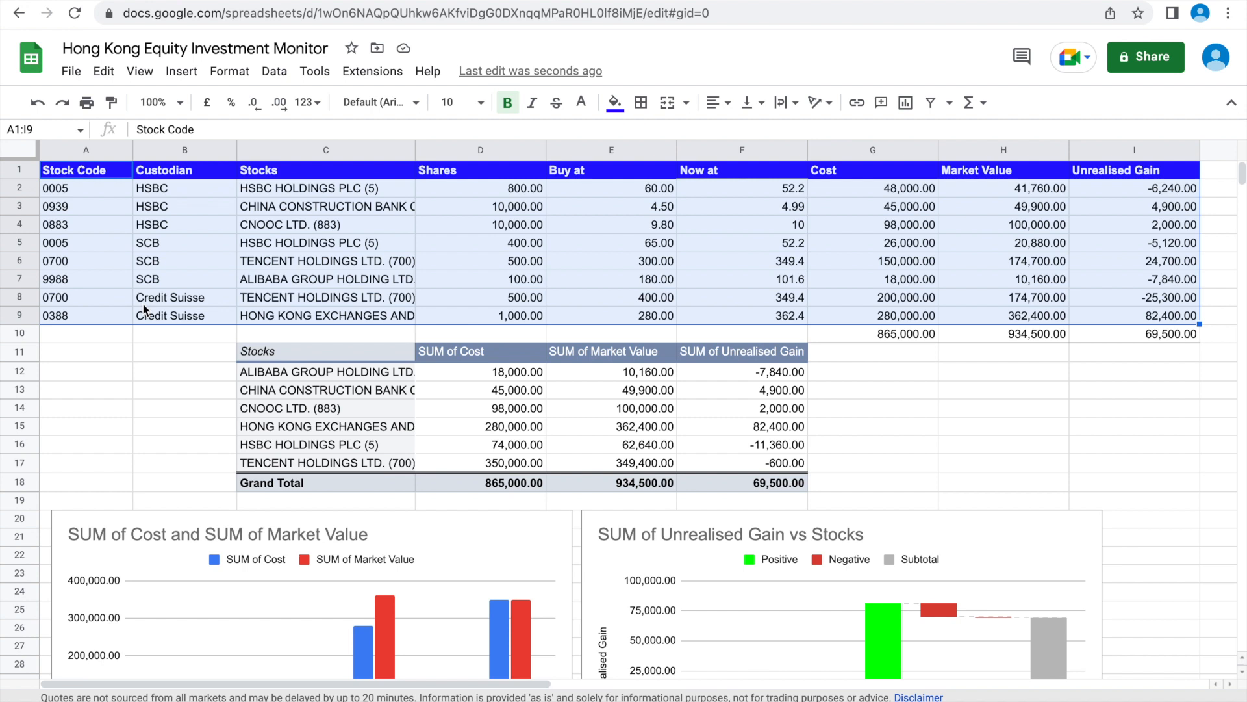
Select the pivot table range C11:F17 and look over the two charts below it.
left_click(289, 356)
left_click_drag(610, 351, 741, 462)
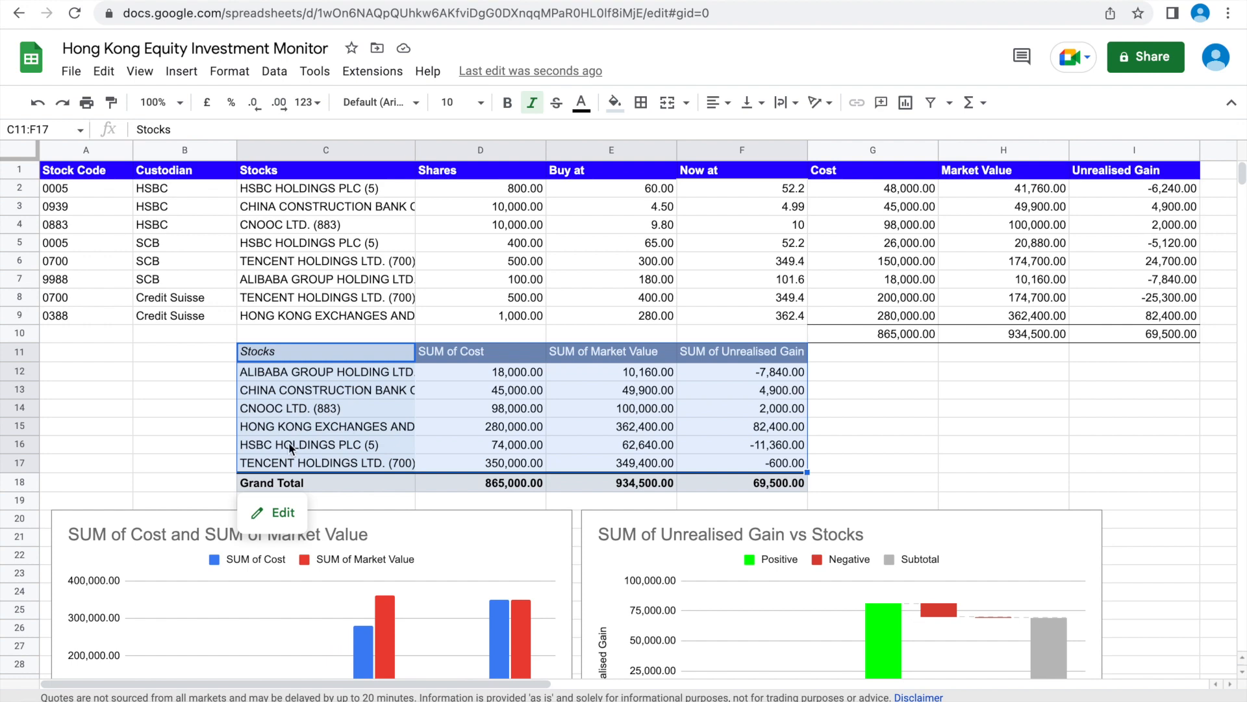
scroll(289, 442, "down", 8)
scroll(288, 442, "up", 6)
scroll(291, 447, "down", 1)
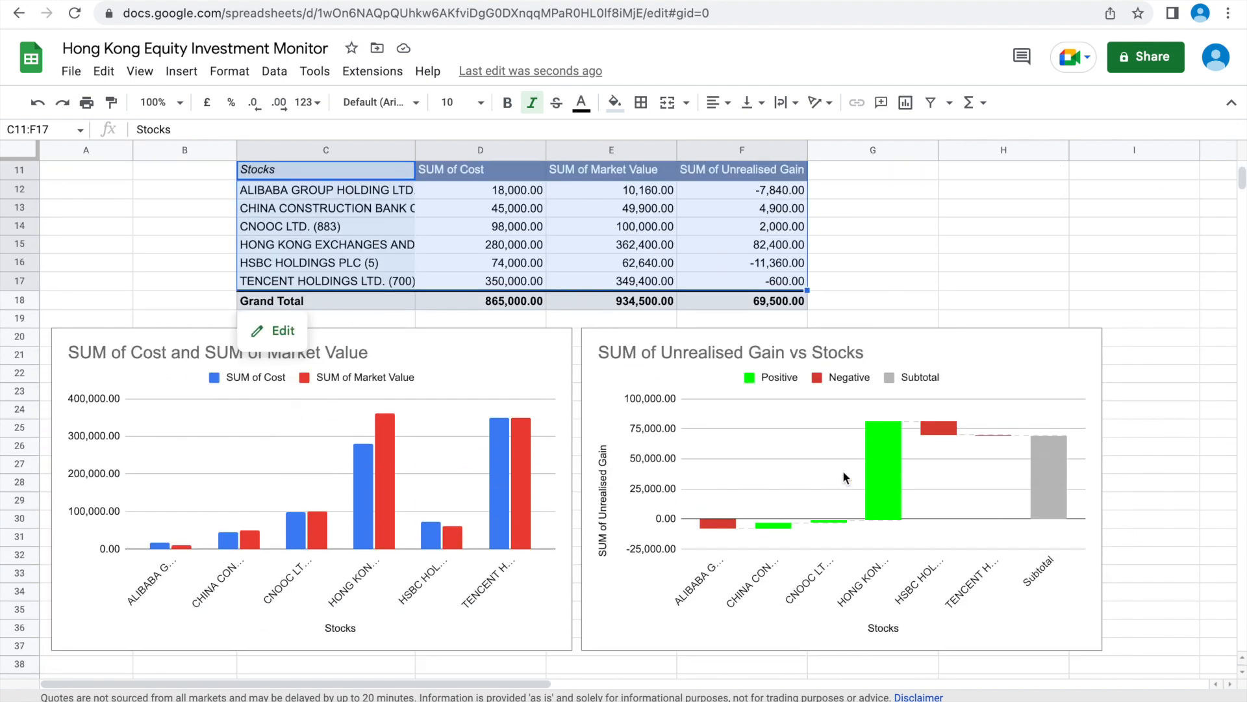
scroll(844, 471, "up", 3)
left_click(973, 351)
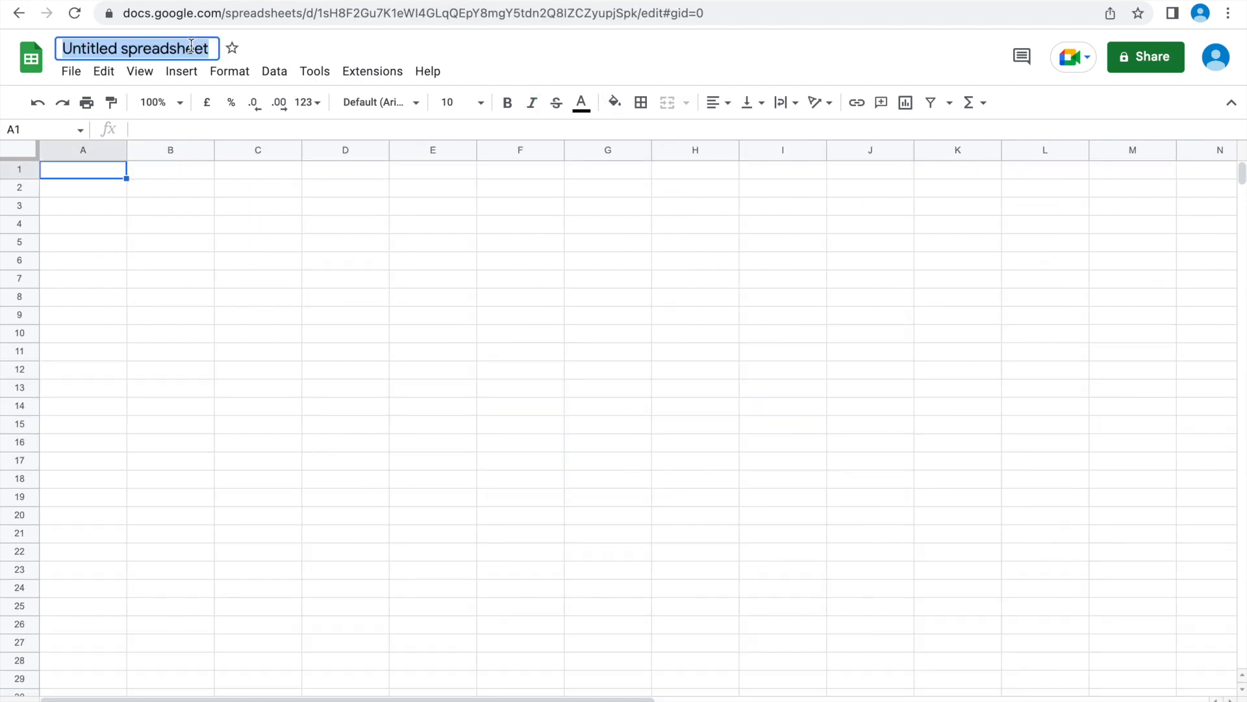
Rename the new untitled spreadsheet as "Hong Kong Equity Investment - Demonstrate".
type("Hong Kong Equity Investment - Demosntrate")
key("alt+BackSpace")
type("Demonstrate")
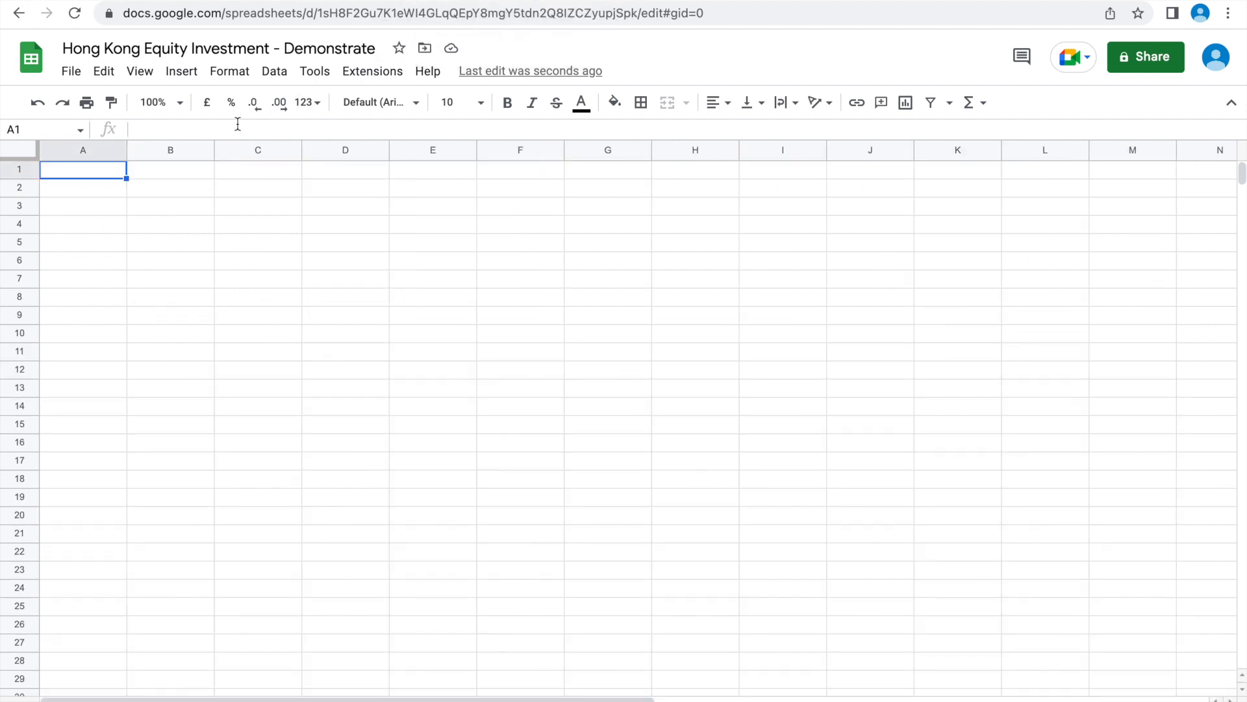
Enter the column header "Stock Code" in cell A1.
type("Stock")
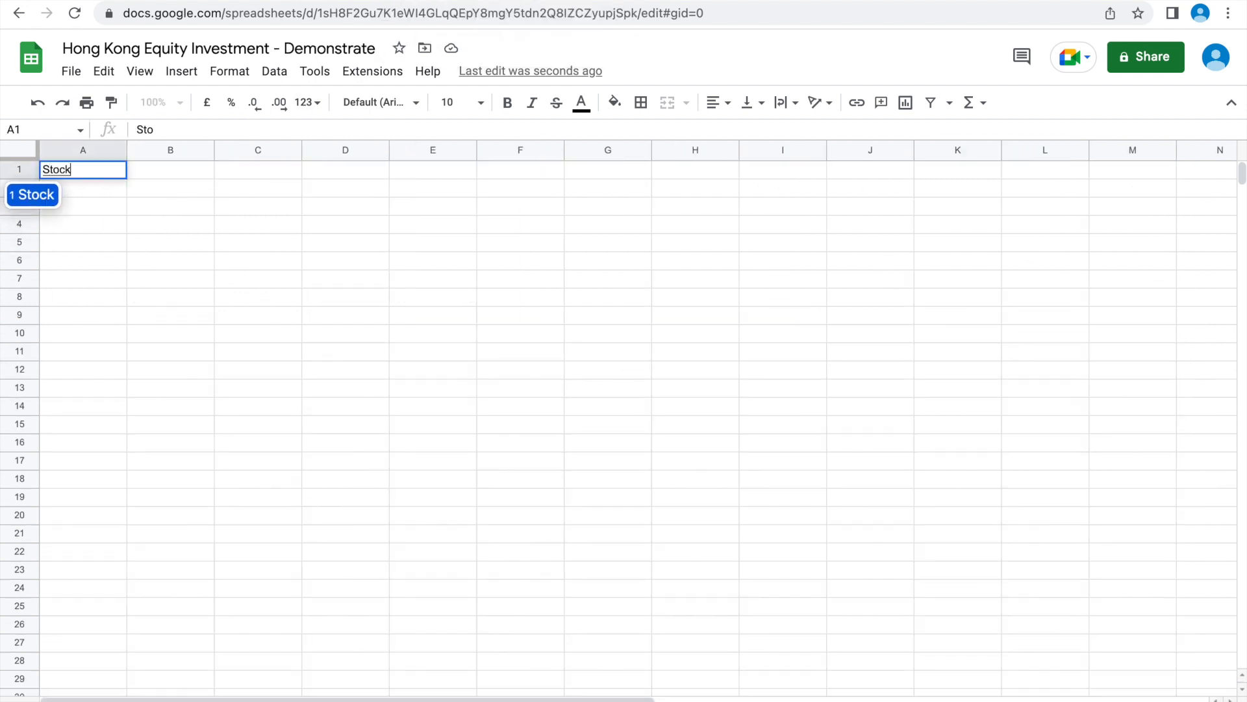
type(" Code")
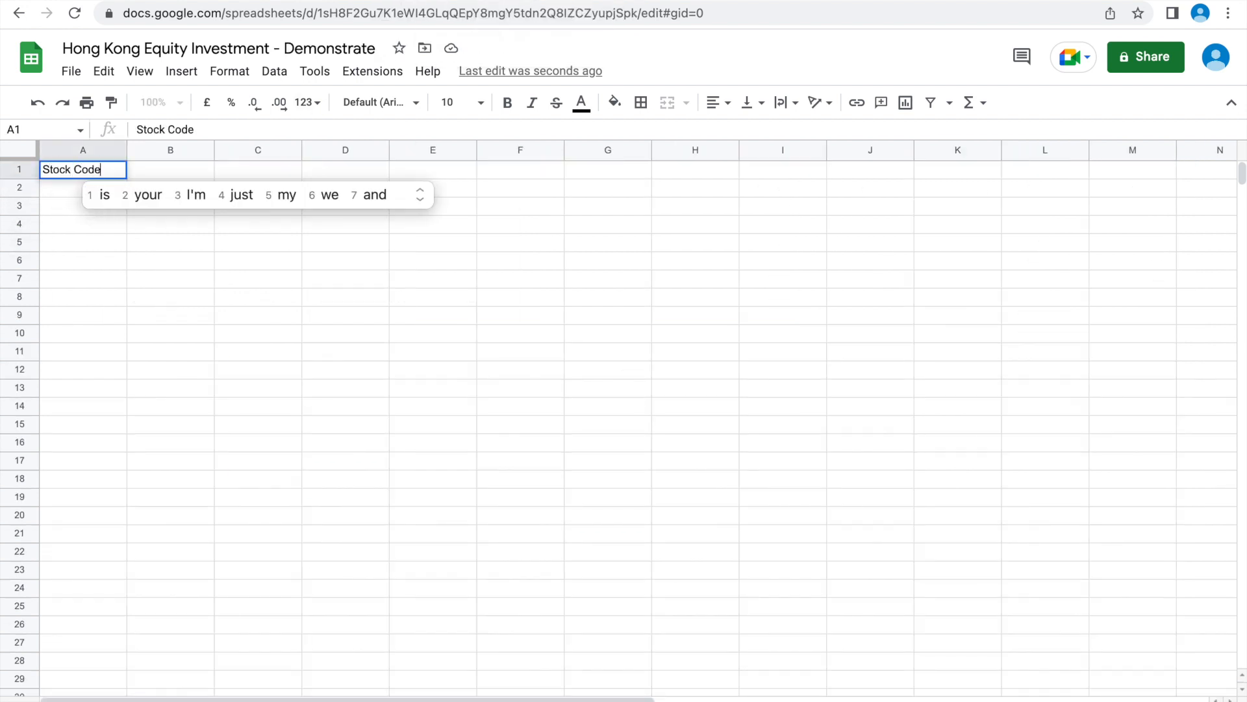
key("Tab")
type("Ca")
key("BackSpace")
type("u")
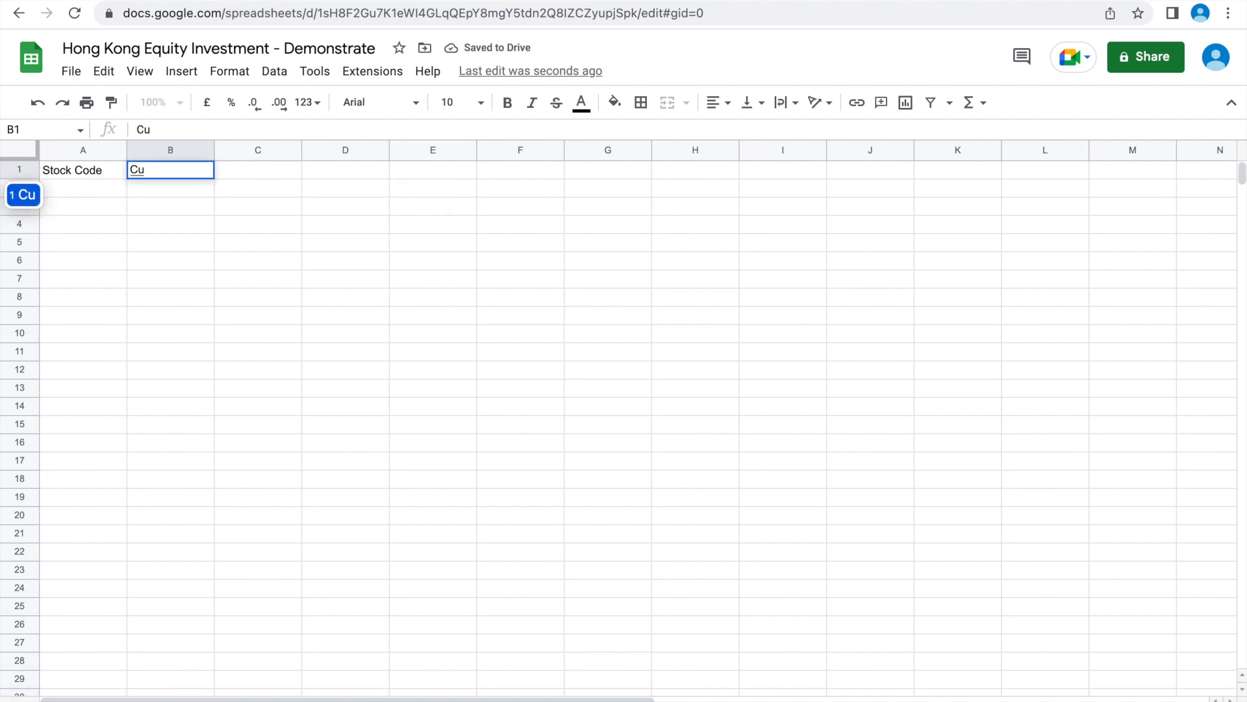
key("Escape")
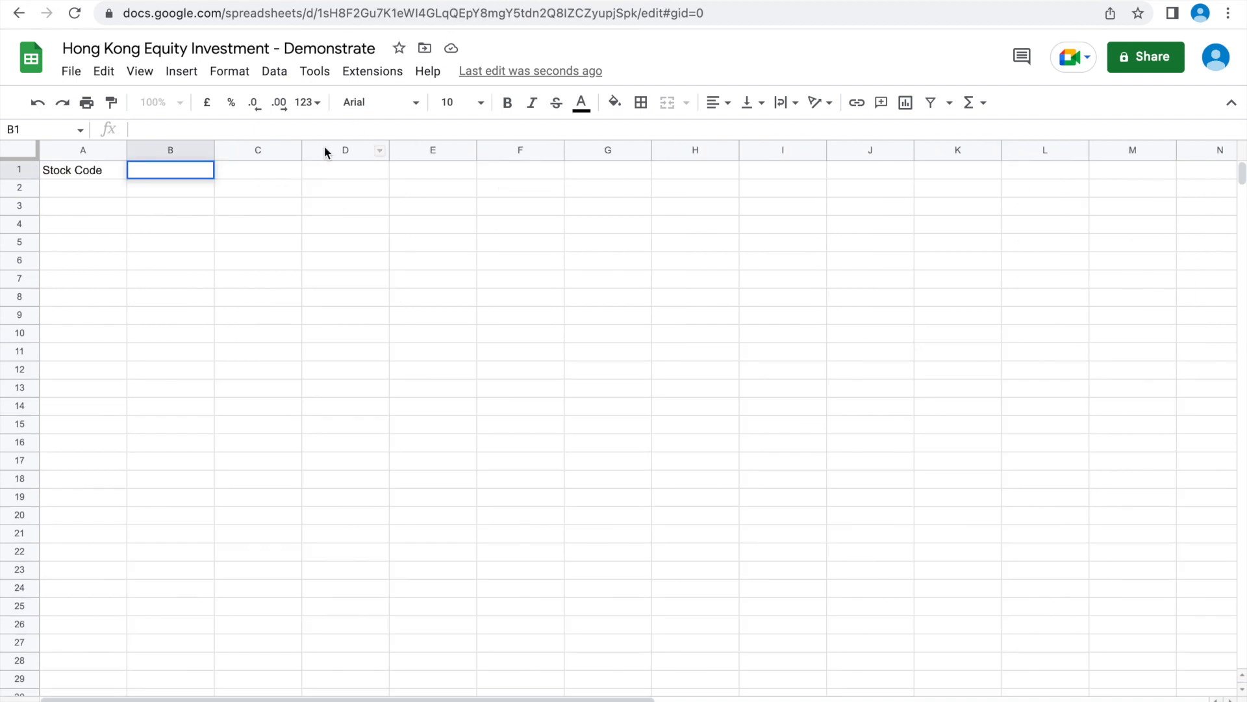
Enter the column headers "Custodian", "Stocks" and "Shares" in cells B1, C1 and D1.
type("Custodian")
key("Return")
key("Tab")
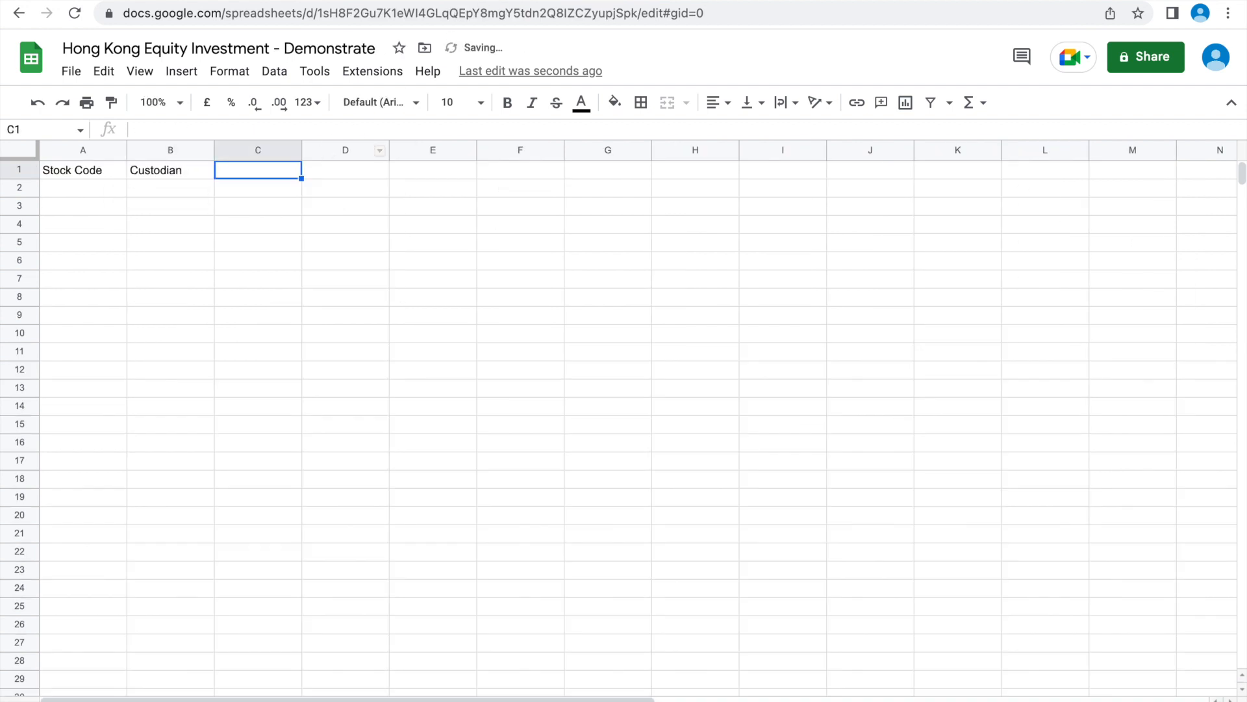
type("Stocks")
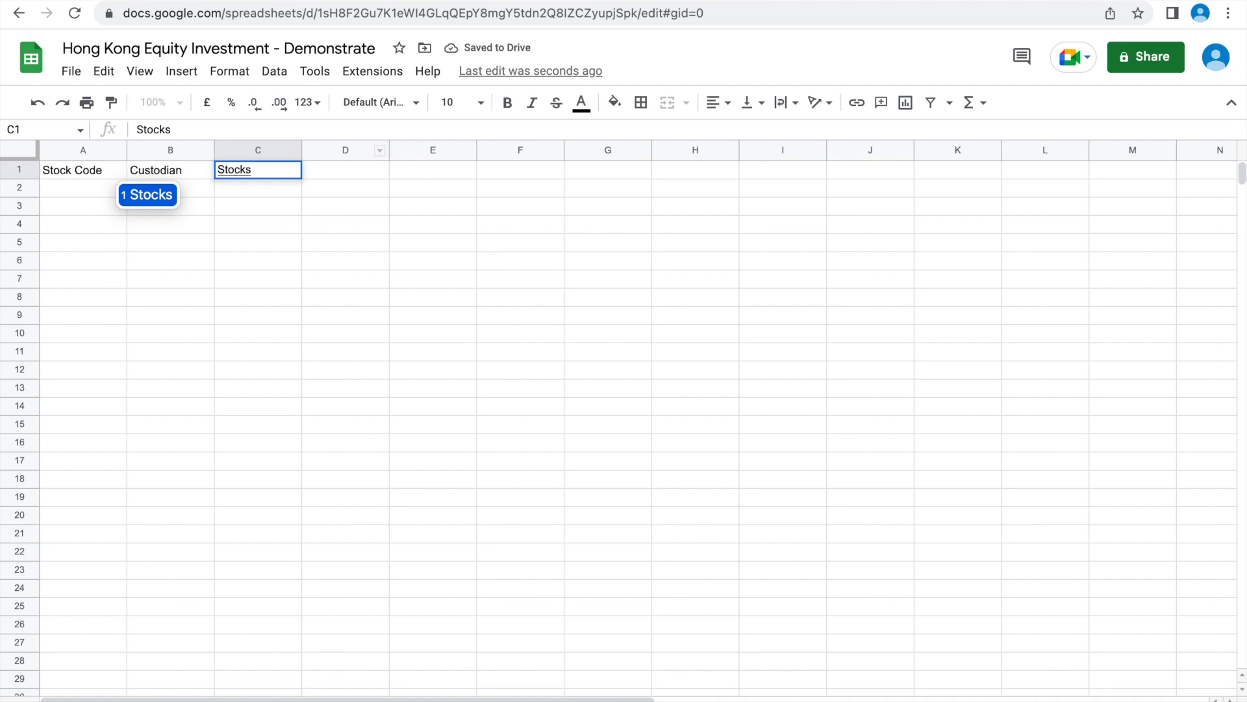
key("Return")
key("Tab")
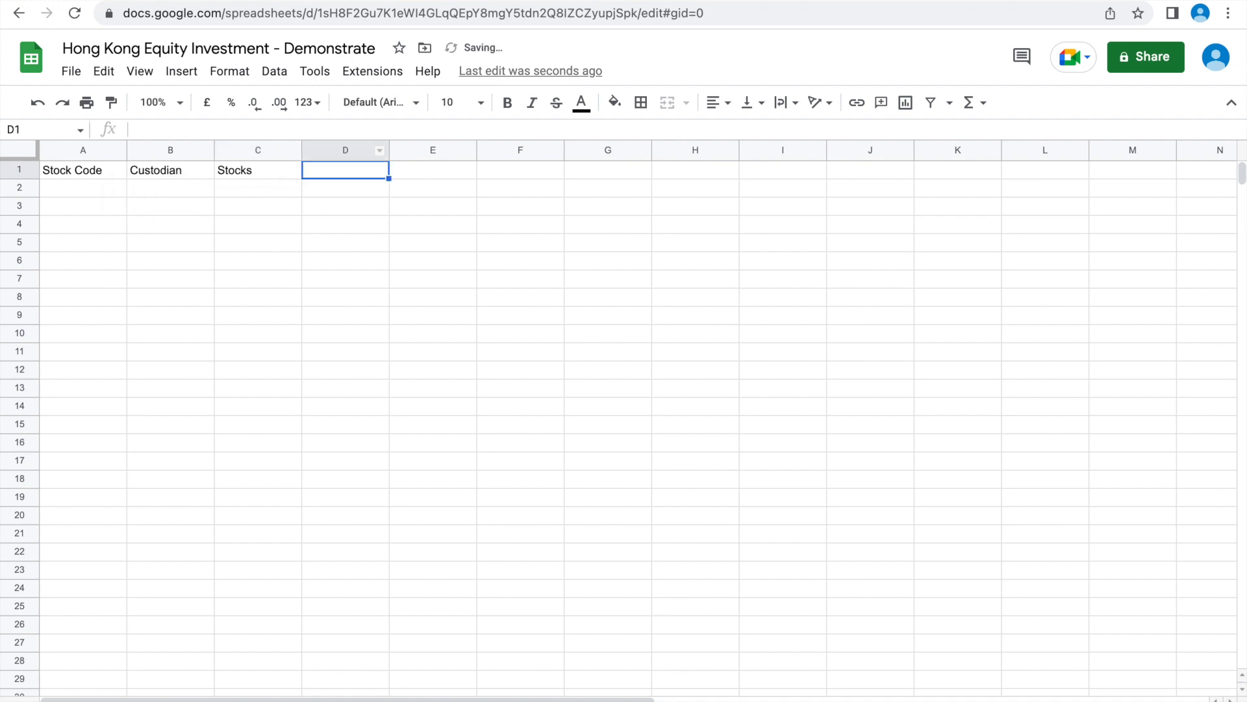
type("Shares")
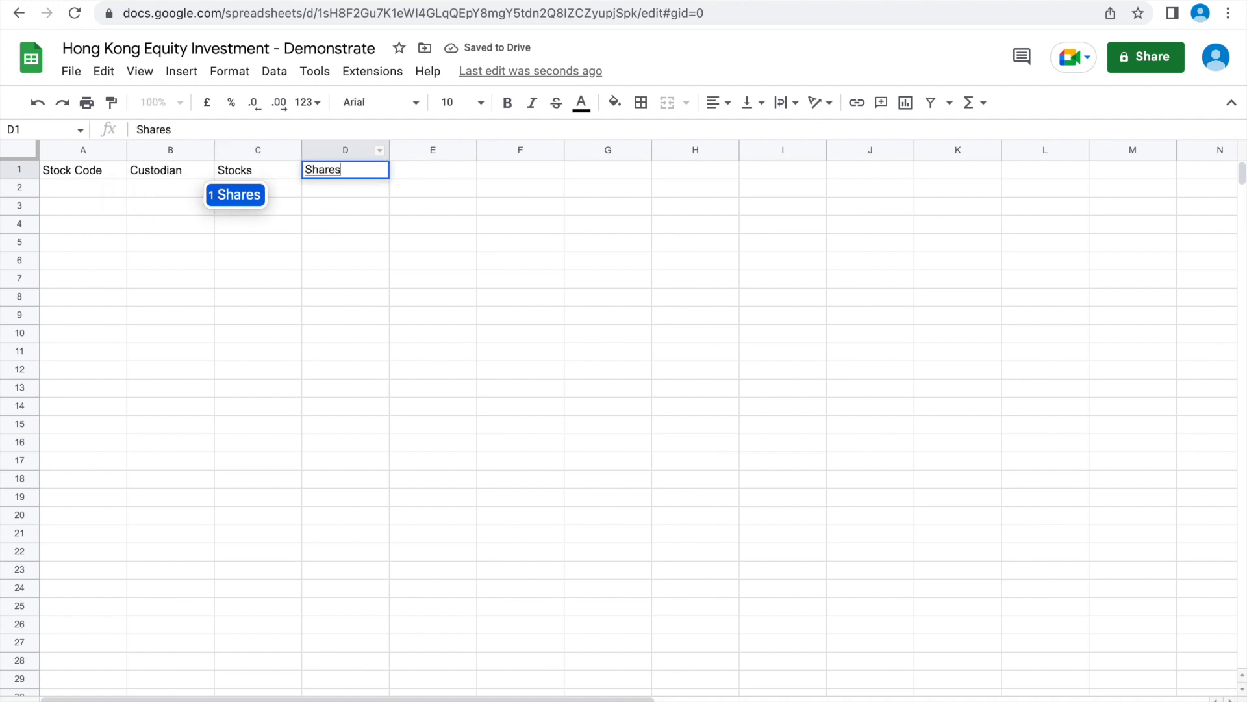
key("Return")
key("Tab")
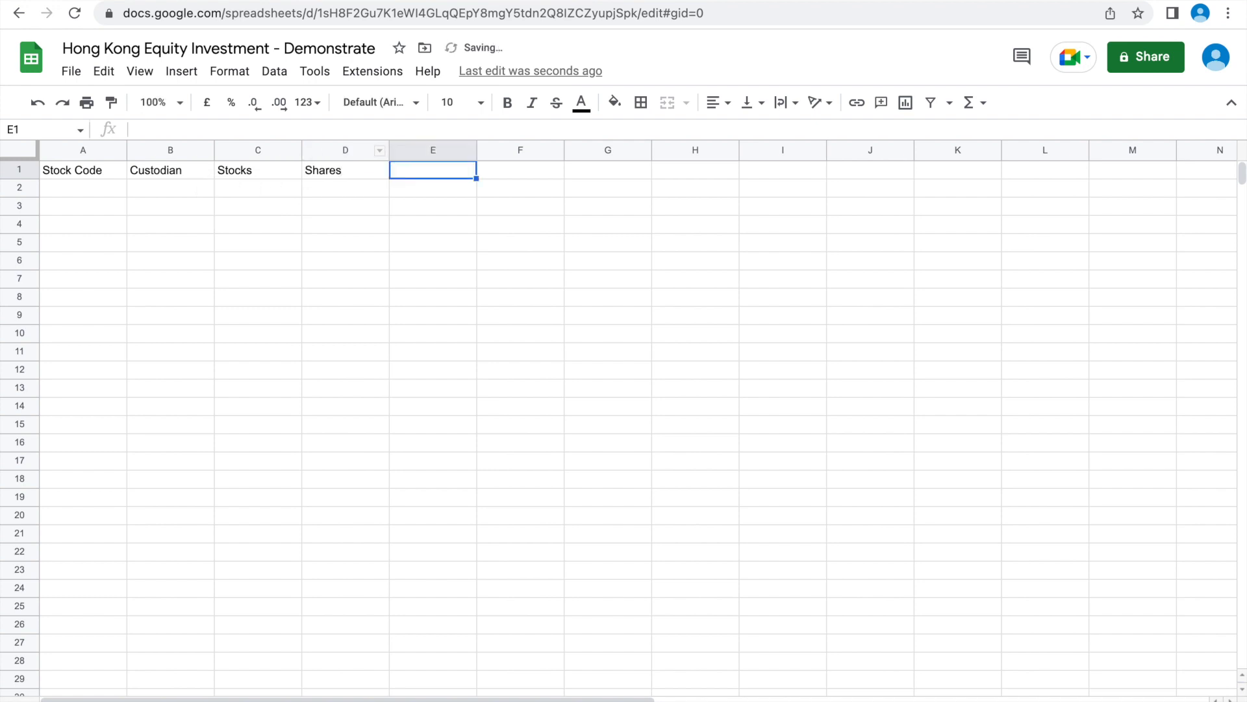
Enter the column header "Buy at" in cell E1.
type("Buy ")
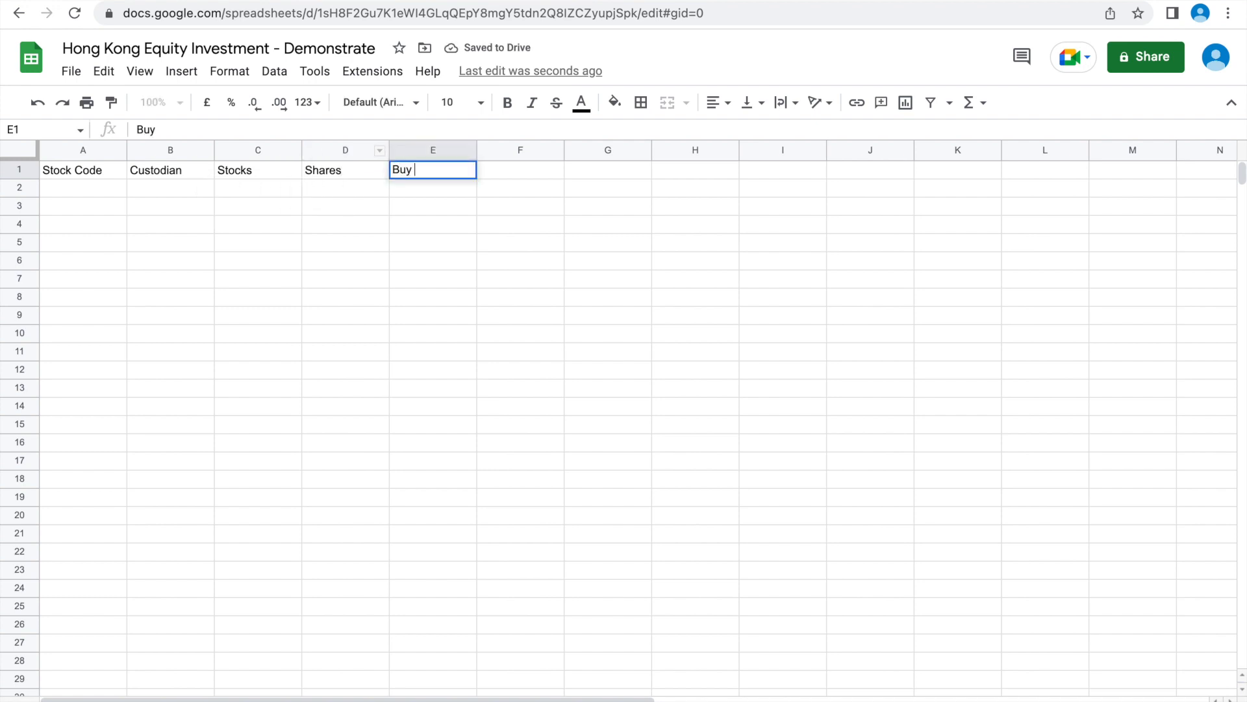
type("at")
key("BackSpace")
key("BackSpace")
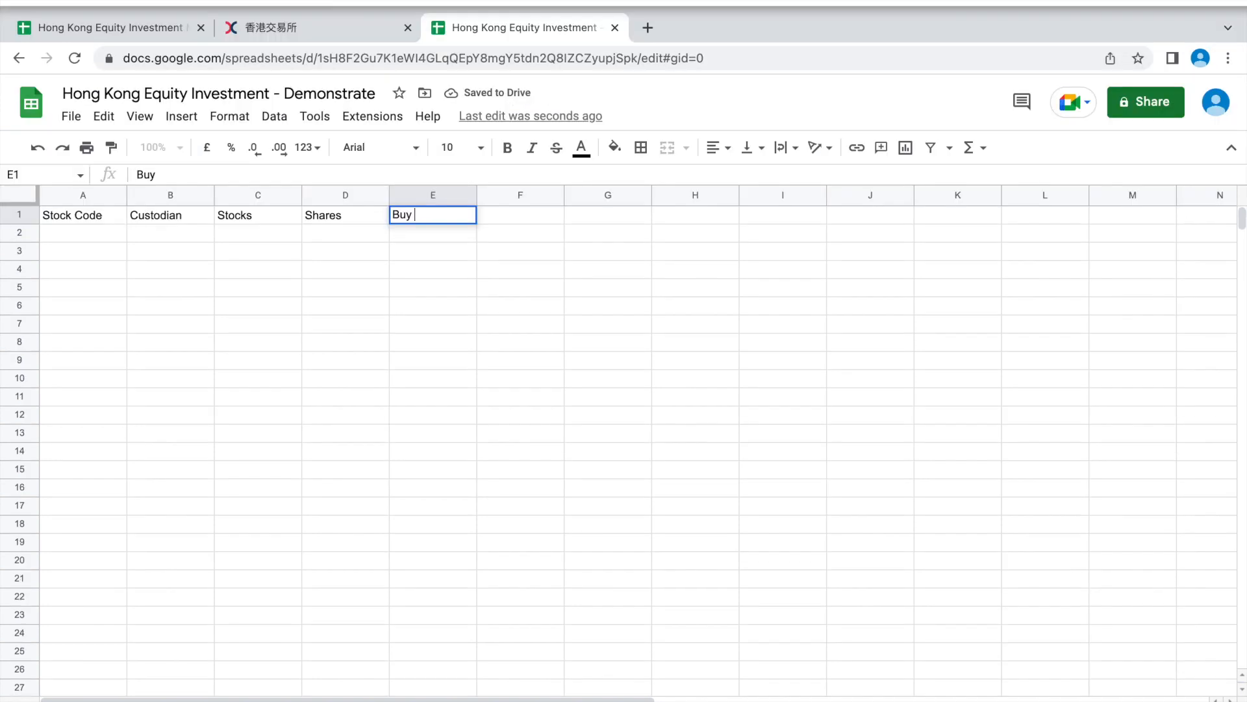
left_click(944, 17)
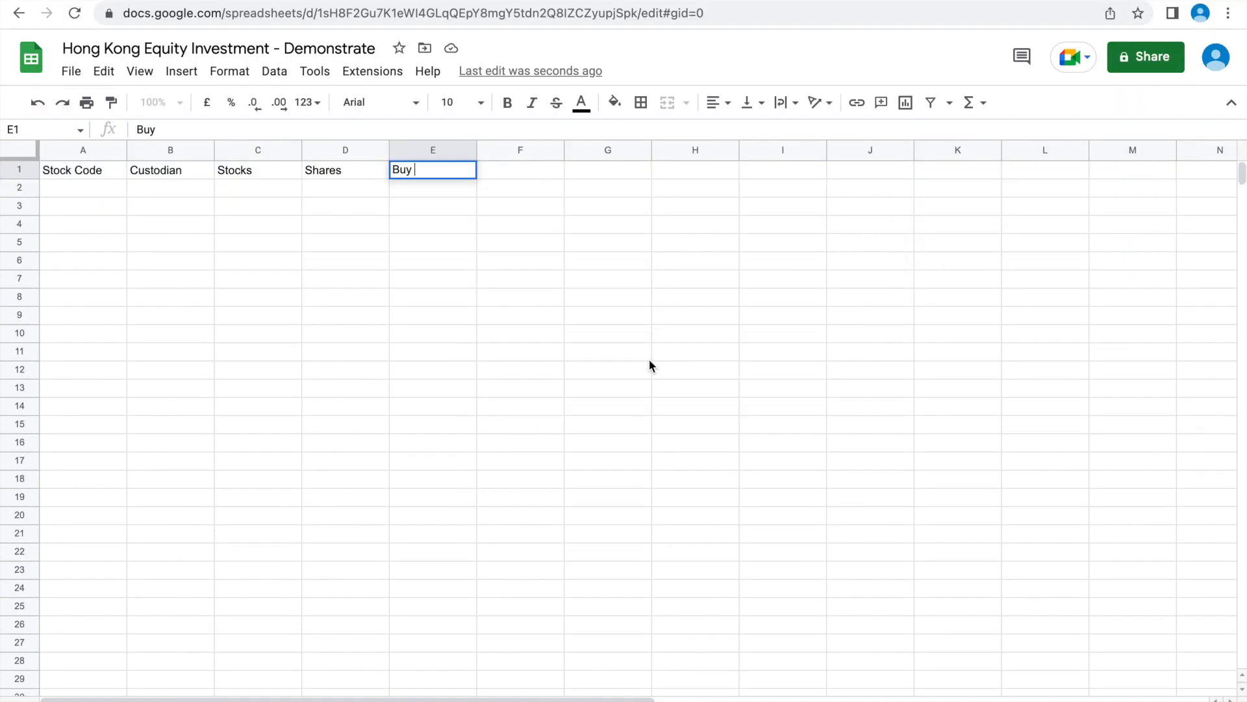
type("at")
key("Tab")
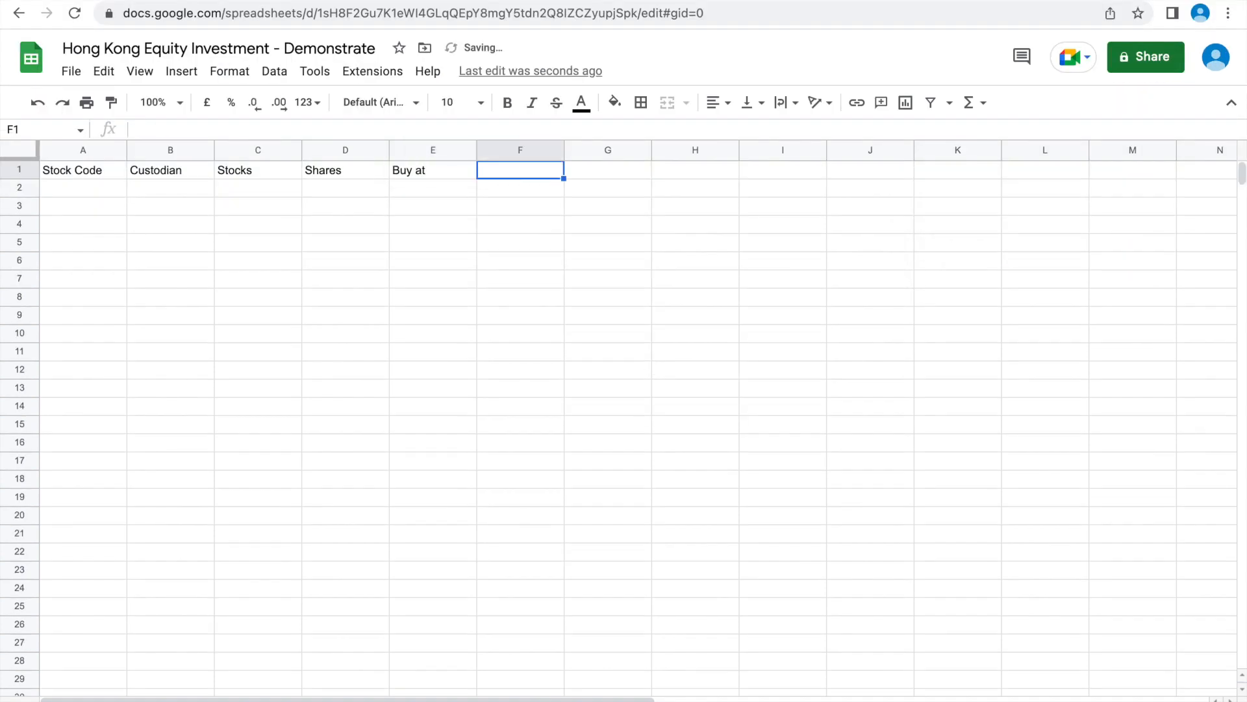
Enter the column headers "Now at" in cell F1 and "Cost" in cell G1.
type("Now ay")
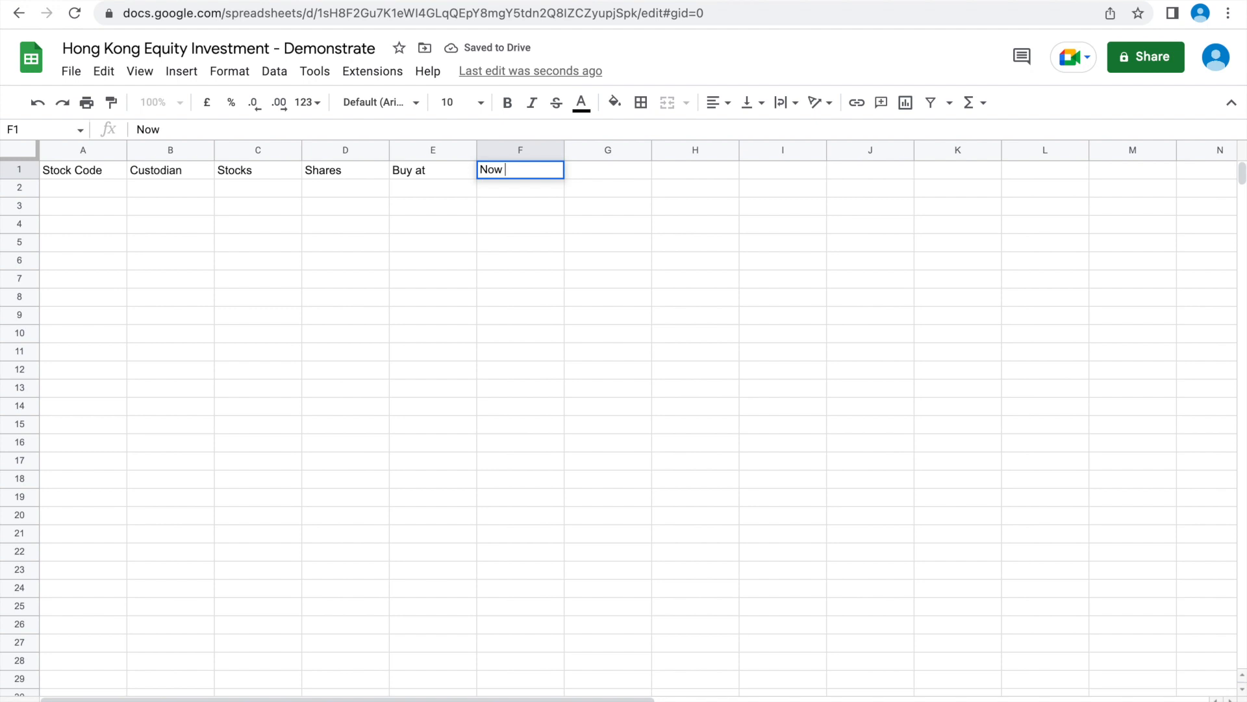
key("BackSpace")
type("t")
key("Tab")
type("Cost")
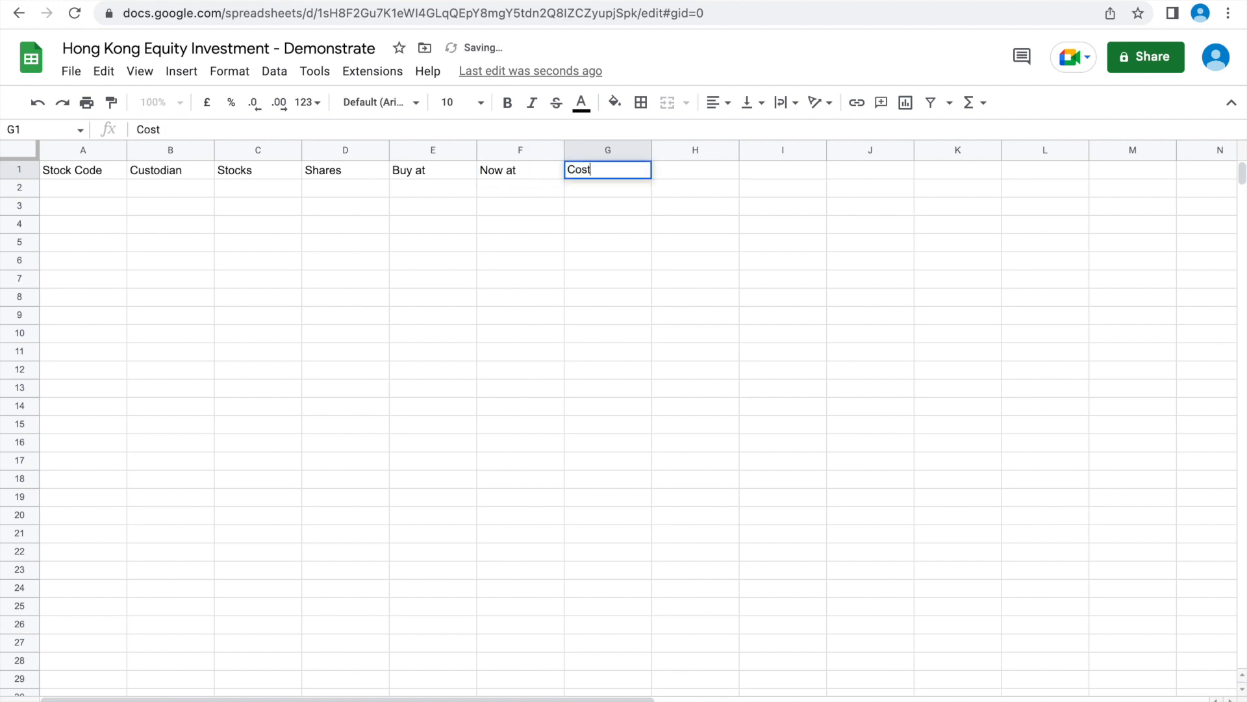
Enter the column headers "Market Value" in cell H1 and "Unrealised Gain/(Loss)" in cell I1.
key("Tab")
type("Marke")
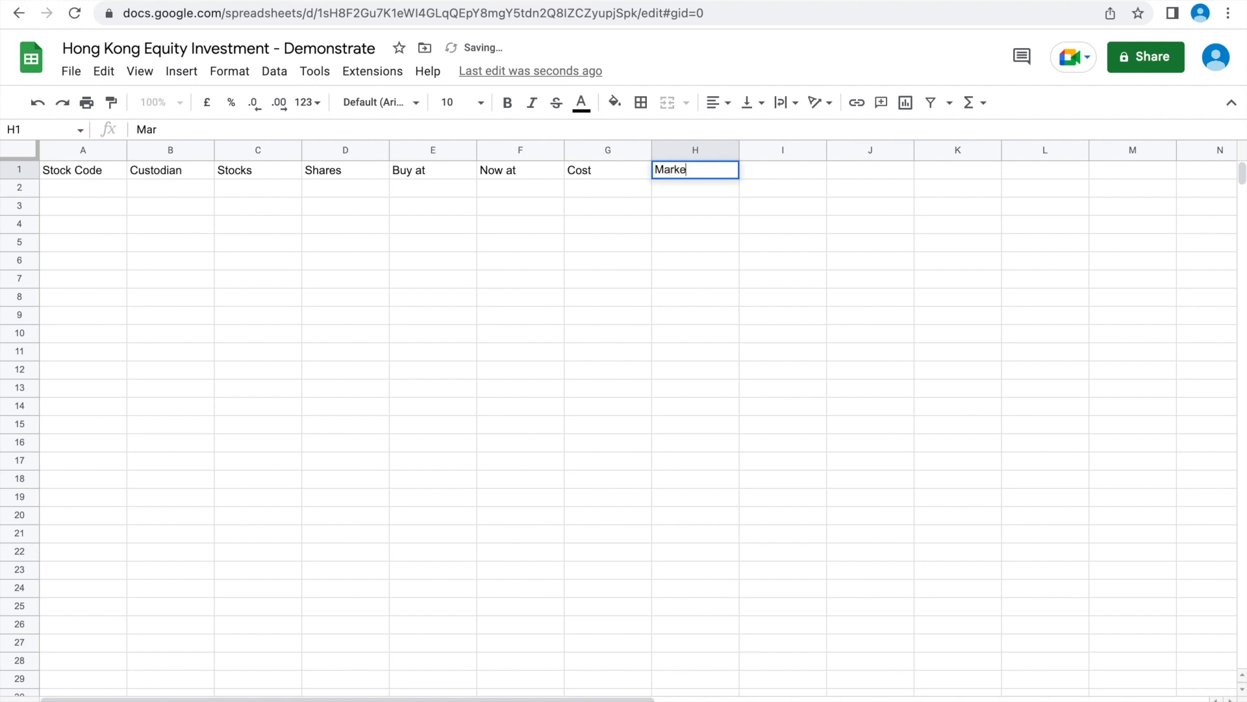
type("t Value")
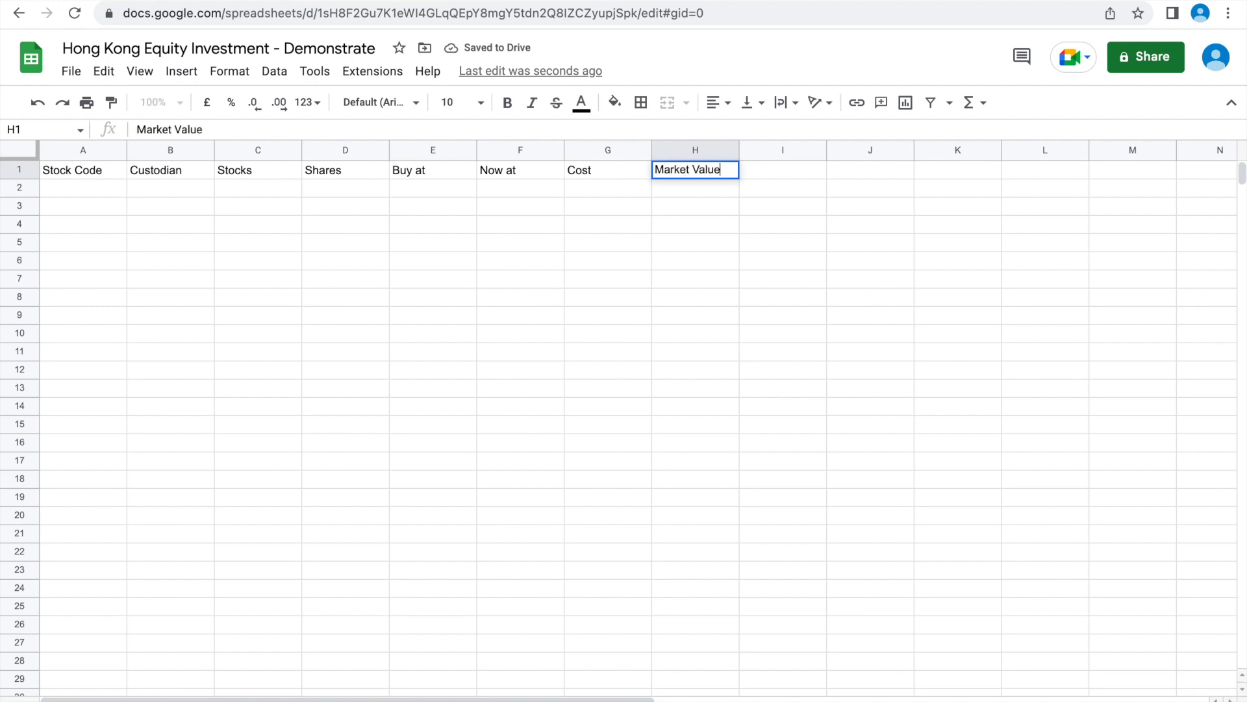
key("Tab")
type("U")
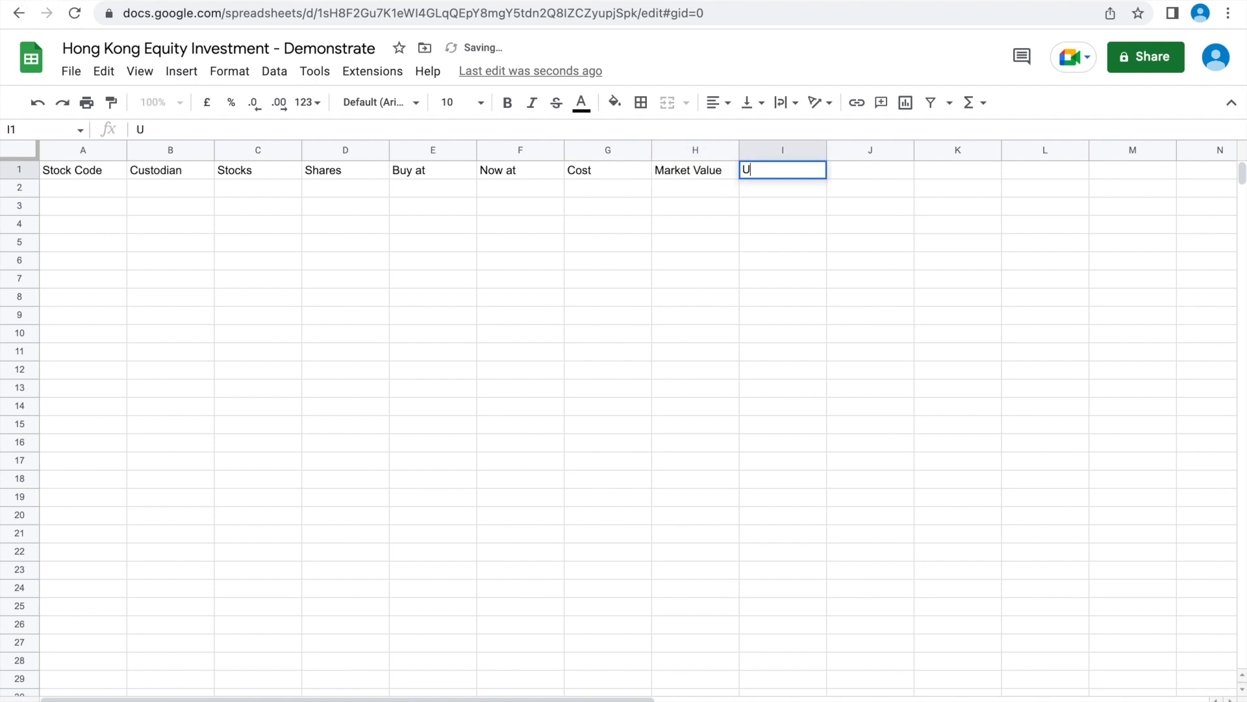
type("nrealised ")
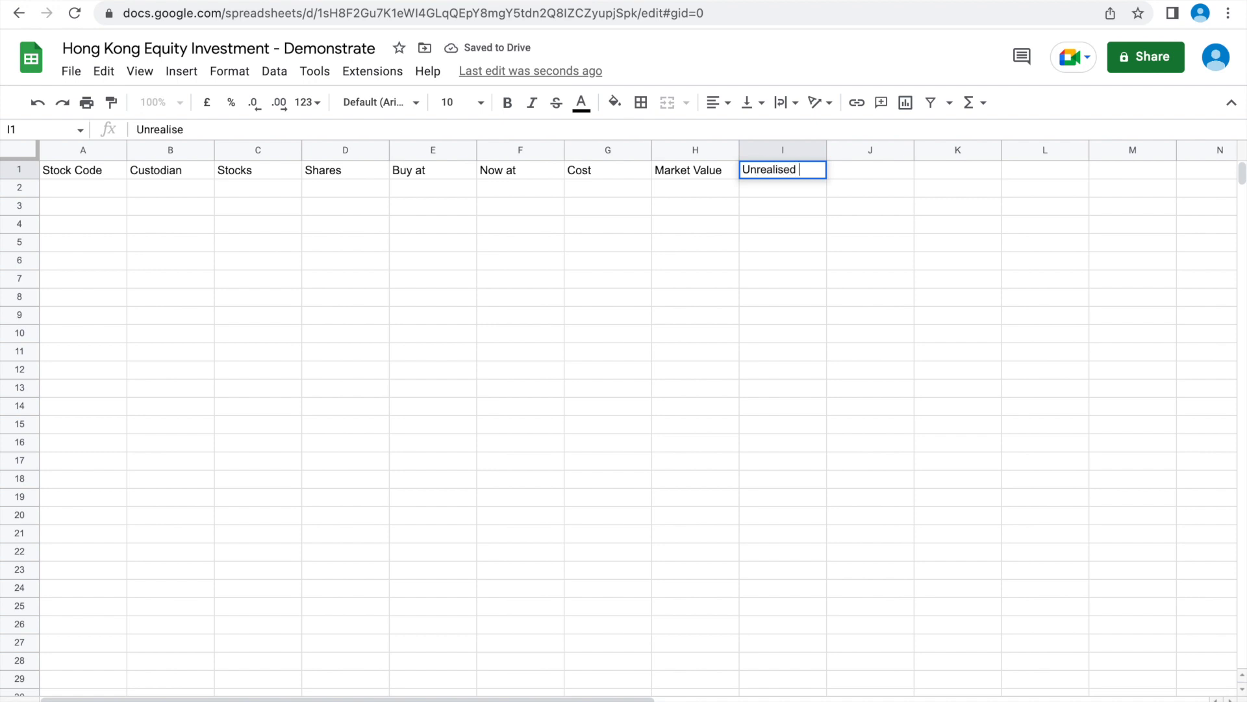
type("Gain/(Loss)")
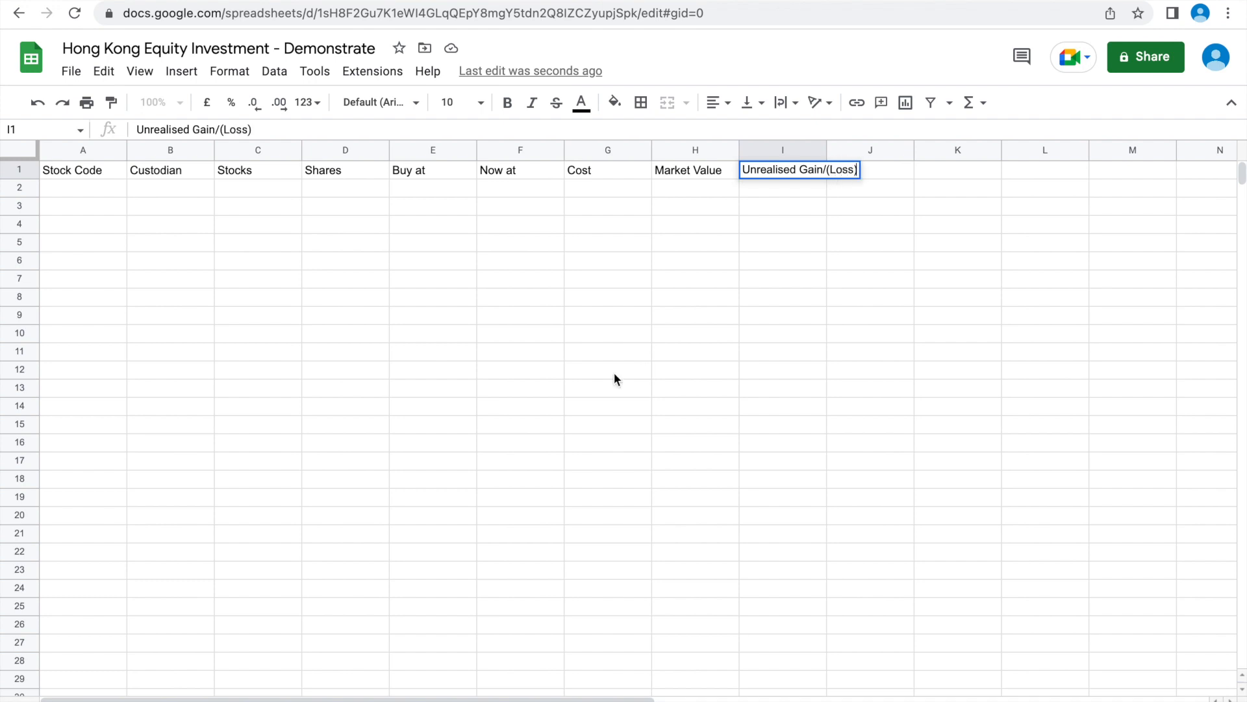
Widen columns A through I to one equal, larger width, then clear the column selection.
left_click(97, 147)
left_click_drag(96, 147, 797, 150)
left_click_drag(694, 141, 718, 140)
left_click_drag(911, 150, 999, 150)
left_click(1030, 256)
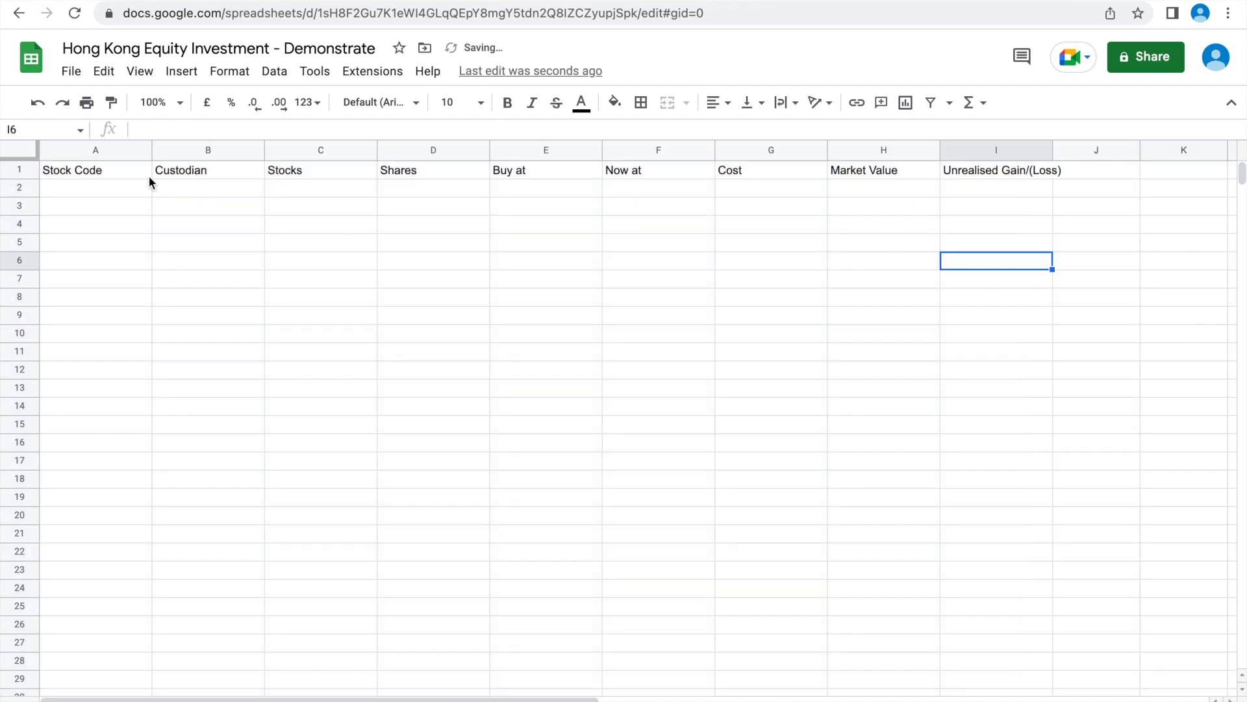
Centre-align the contents of columns A through I.
left_click(127, 151)
left_click_drag(127, 151, 996, 150)
left_click(718, 103)
left_click(734, 132)
left_click(887, 240)
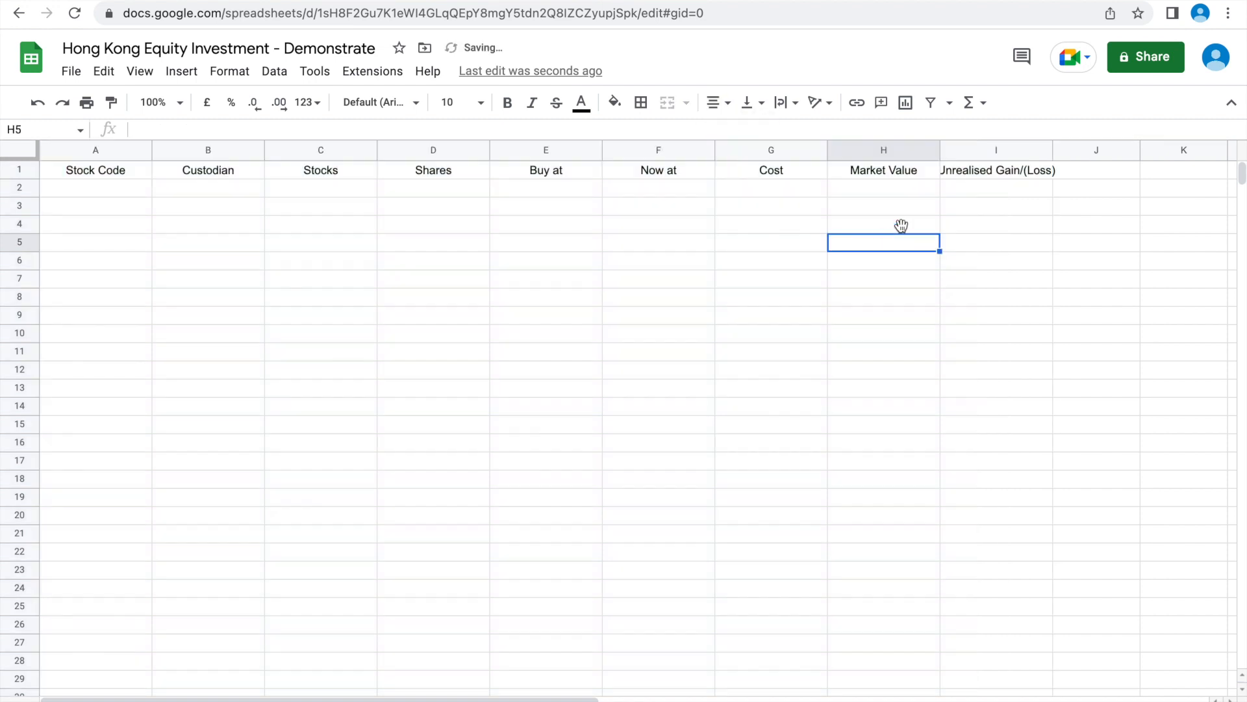
Widen columns A through I equally so the "Unrealised Gain/(Loss)" header fits inside its column.
left_click(1034, 151)
left_click_drag(1034, 151, 96, 150)
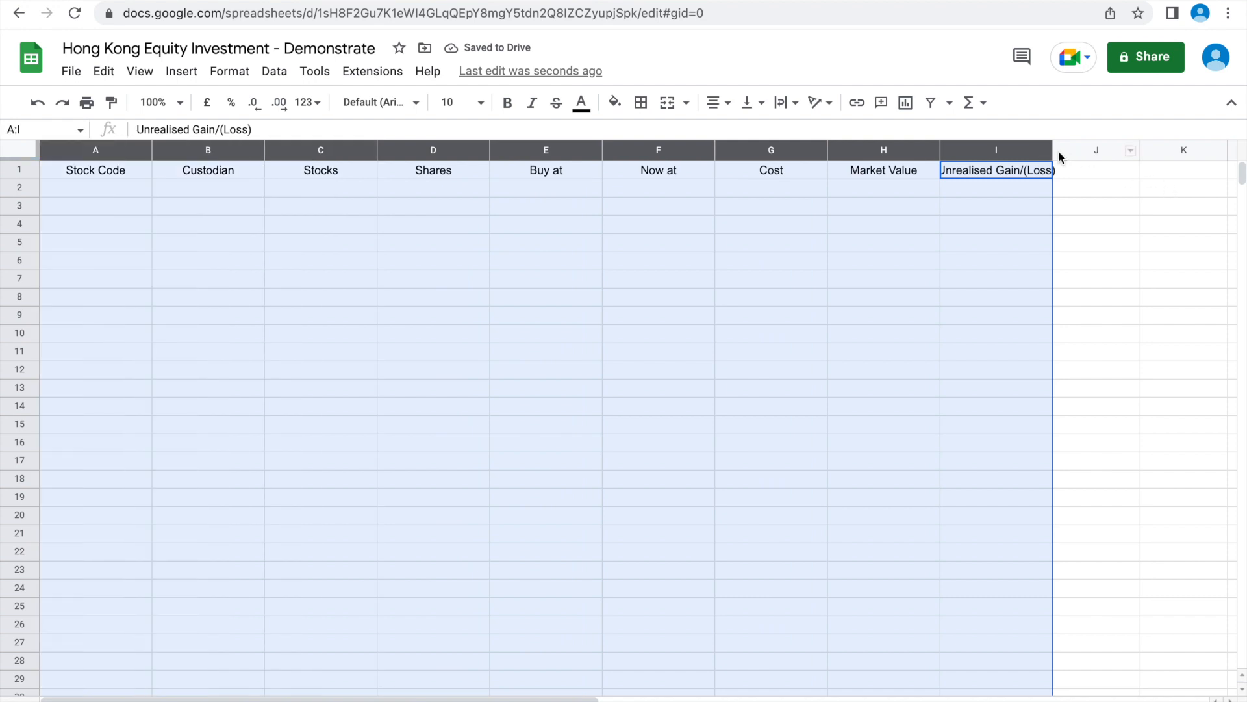
left_click_drag(1054, 149, 1113, 149)
left_click(1140, 269)
Fill the header cells A1:I1 with blue.
key("Up")
key("Up")
key("Up")
key("Up")
key("Up")
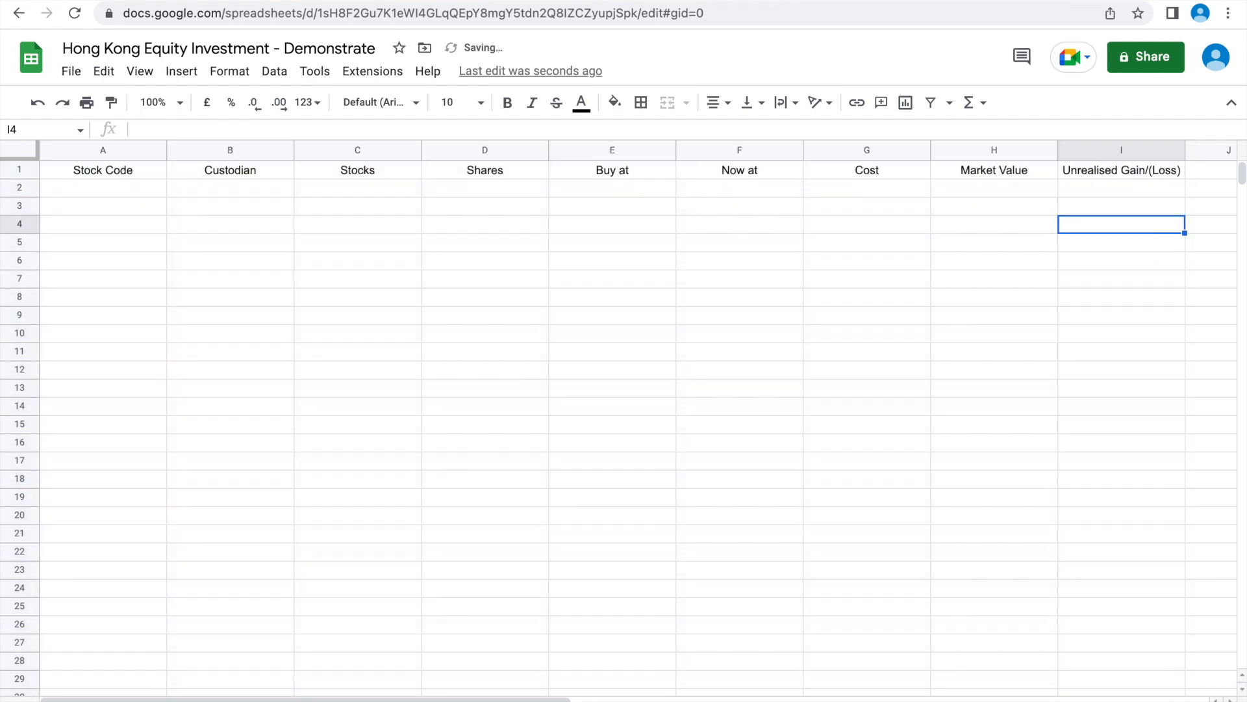
key("shift+Left")
key("shift+Left")
key("shift+Left")
key("shift+Left")
key("shift+Left")
key("shift+Left")
key("shift+Left")
key("shift+Left")
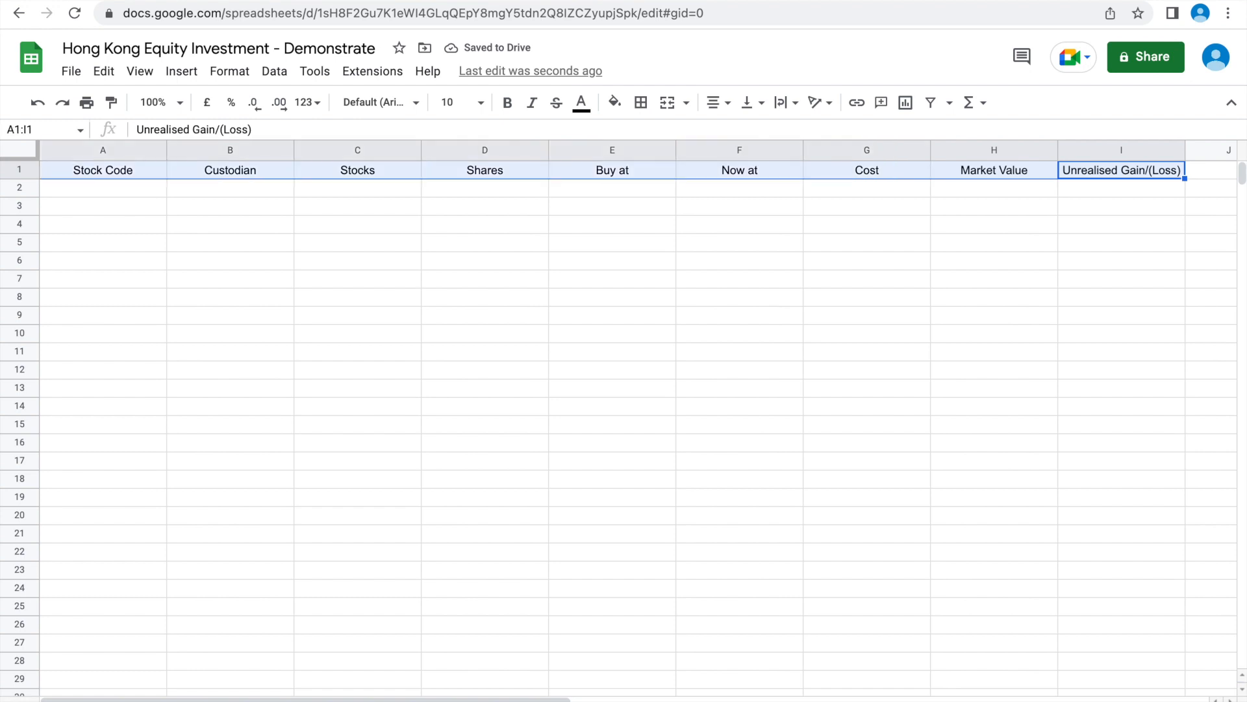
left_click(614, 102)
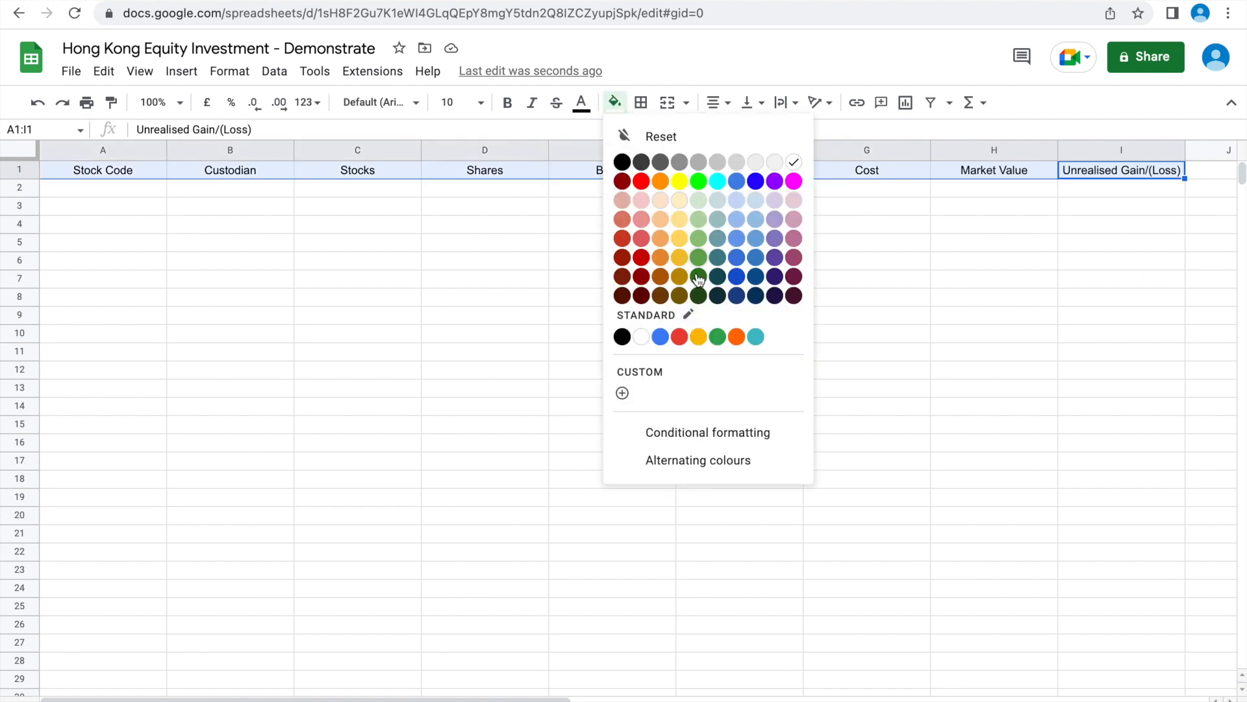
left_click(756, 181)
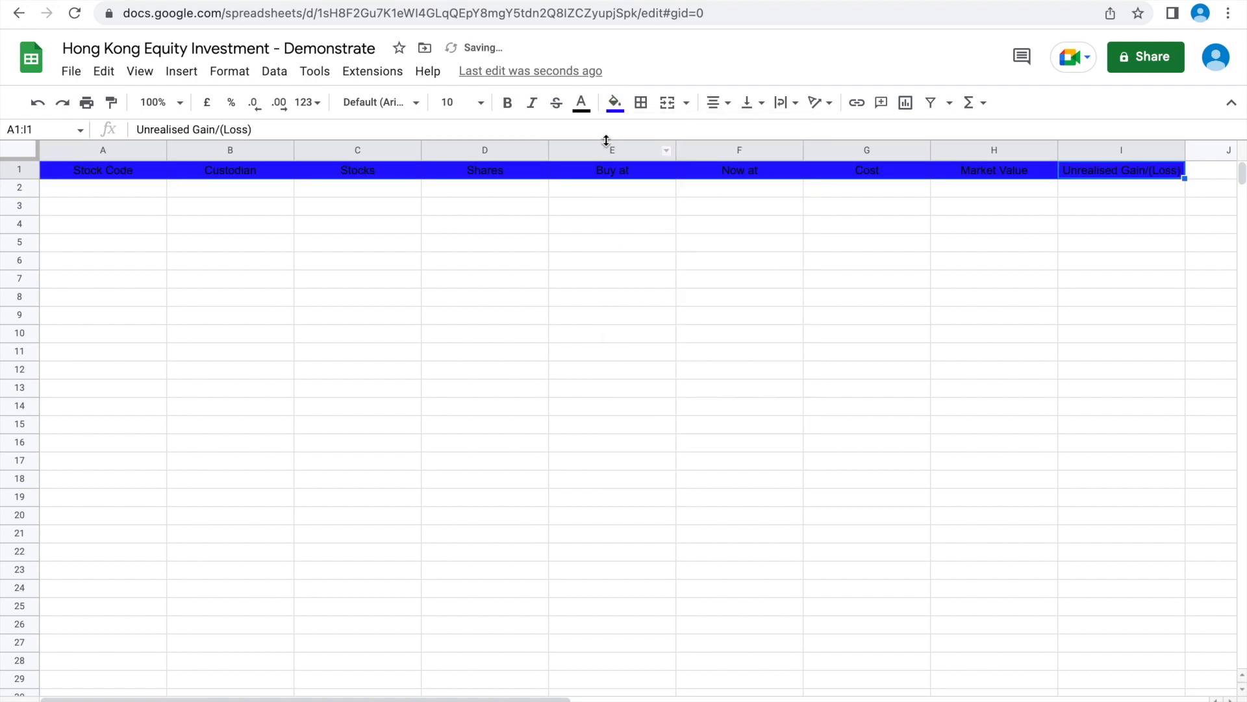
Make the header text in A1:I1 white and bold.
left_click(581, 102)
left_click(760, 162)
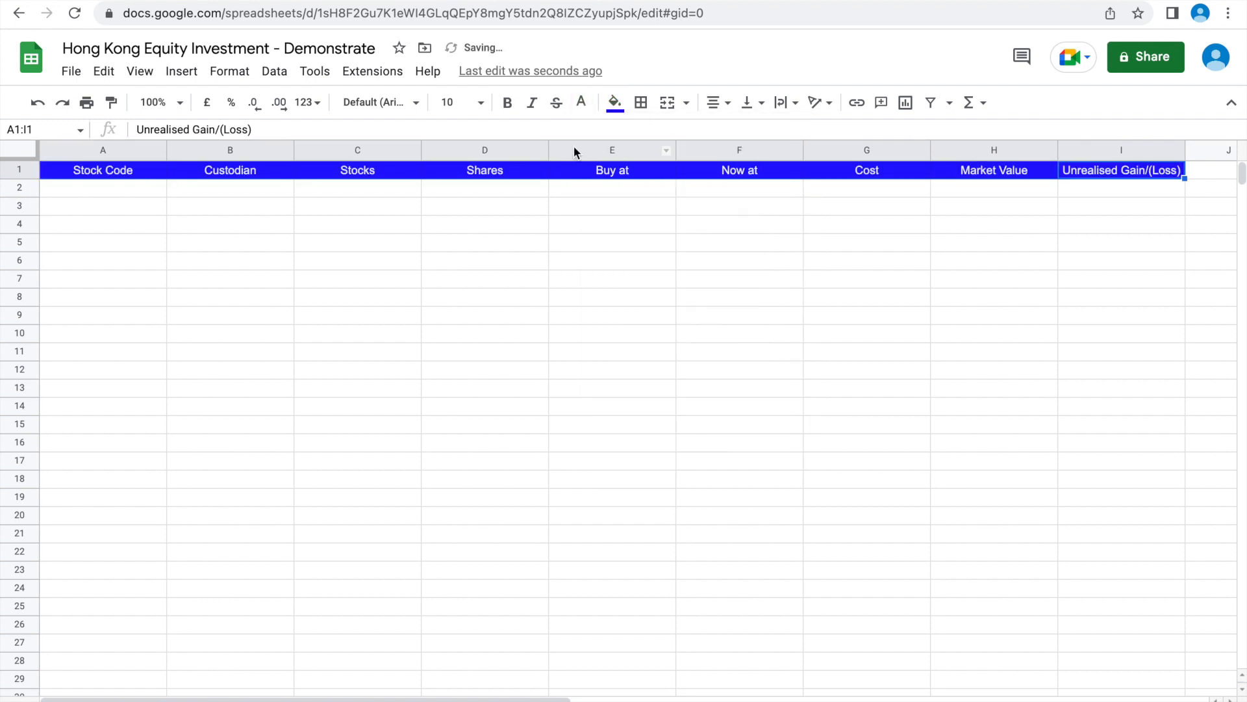
left_click(507, 102)
left_click(440, 236)
key("Left")
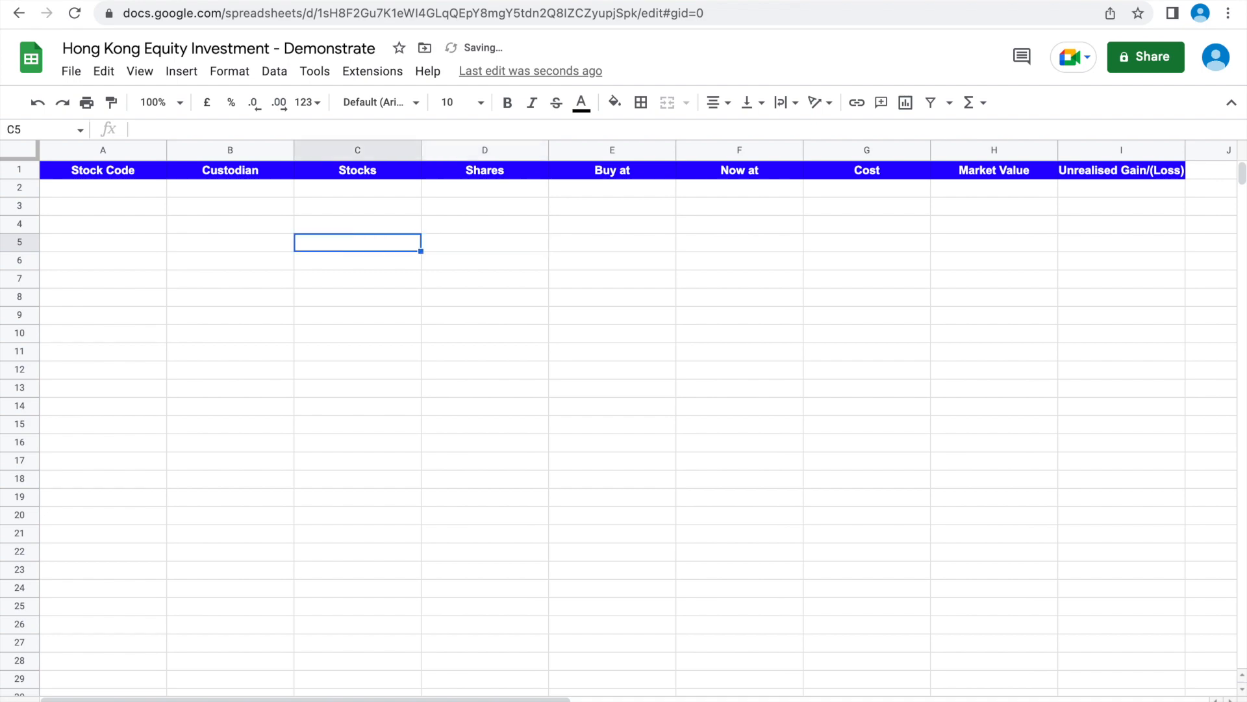
Copy the stock codes in A2:A9 of the Hong Kong Equity Investment Monitor spreadsheet into the Demonstrate spreadsheet, starting at A2.
key("Up")
key("Left")
key("Left")
key("Up")
key("Up")
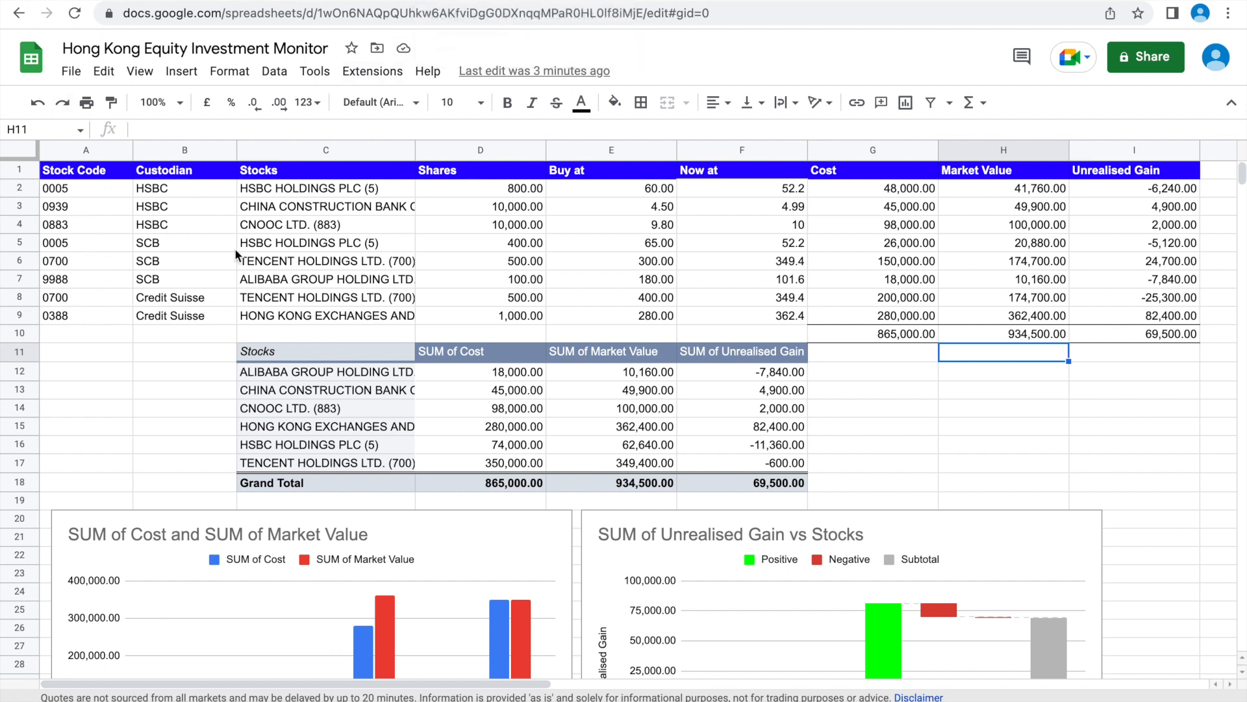
left_click(120, 194)
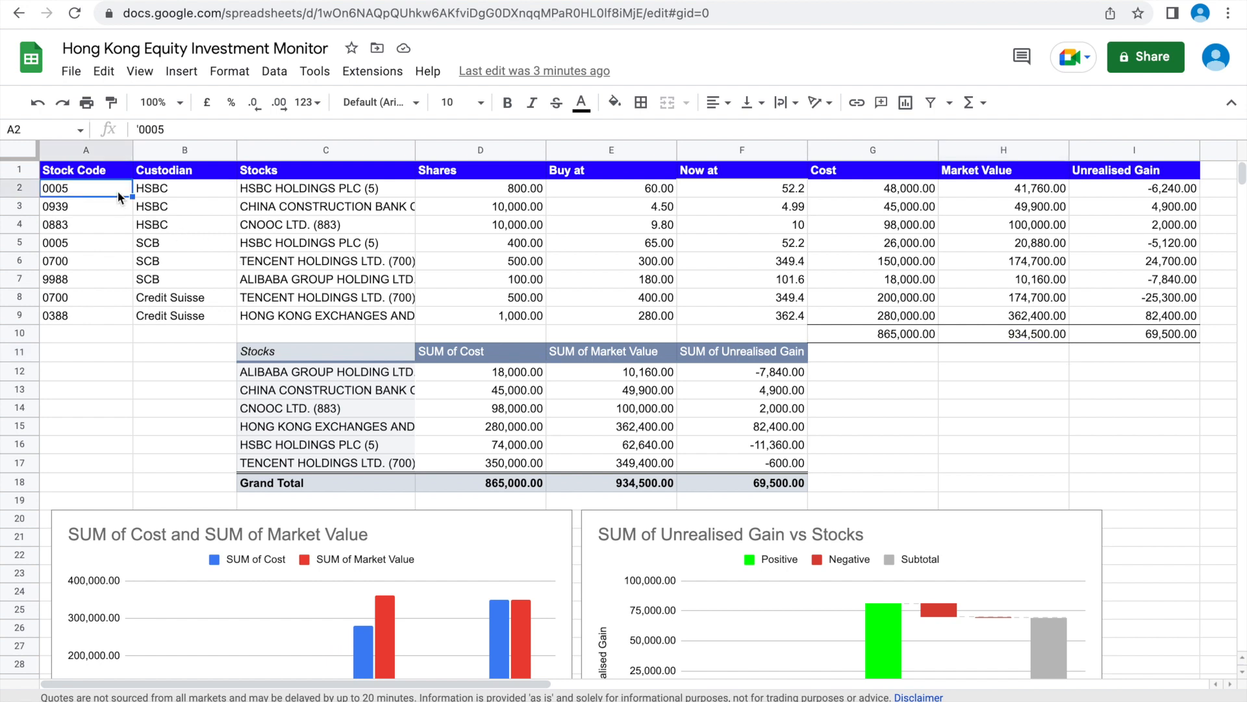
key("shift+Down")
key("shift+Down")
key("shift+Down")
key("shift+Down")
key("shift+Down")
key("shift+Down")
key("shift+Down")
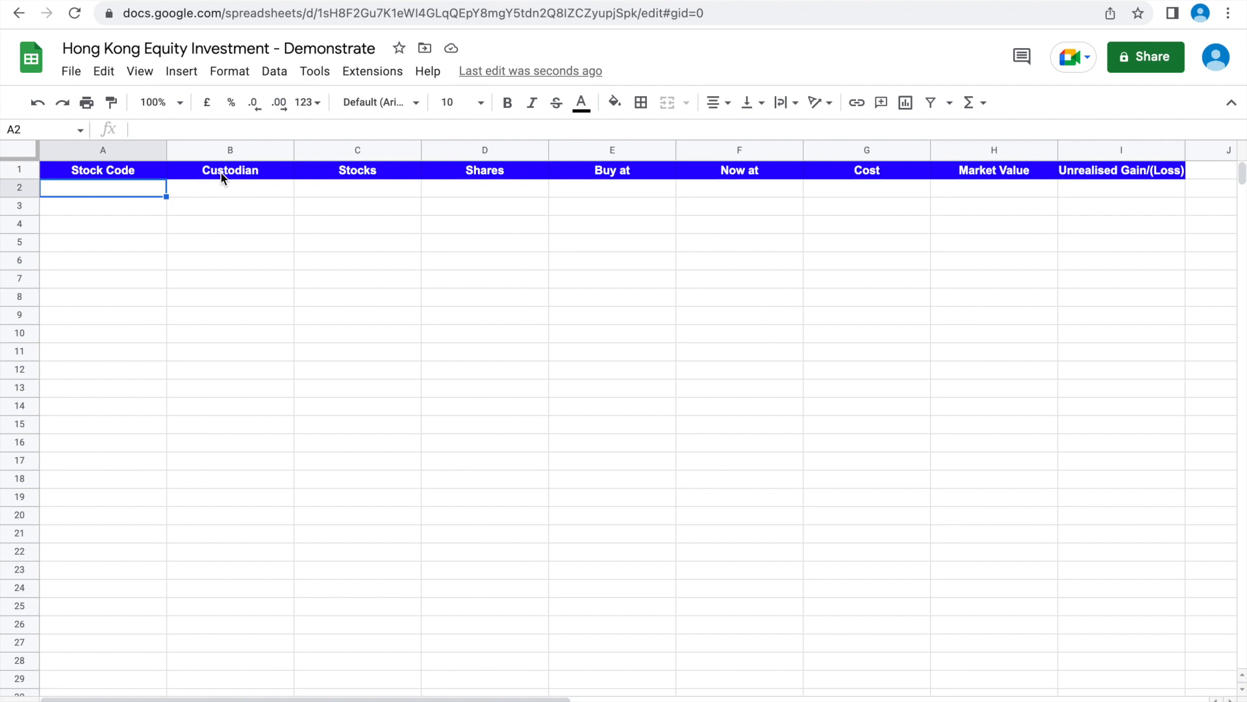
key("ctrl+v")
Enter "HSBC" as the custodian in cells B2 and B3.
left_click(226, 184)
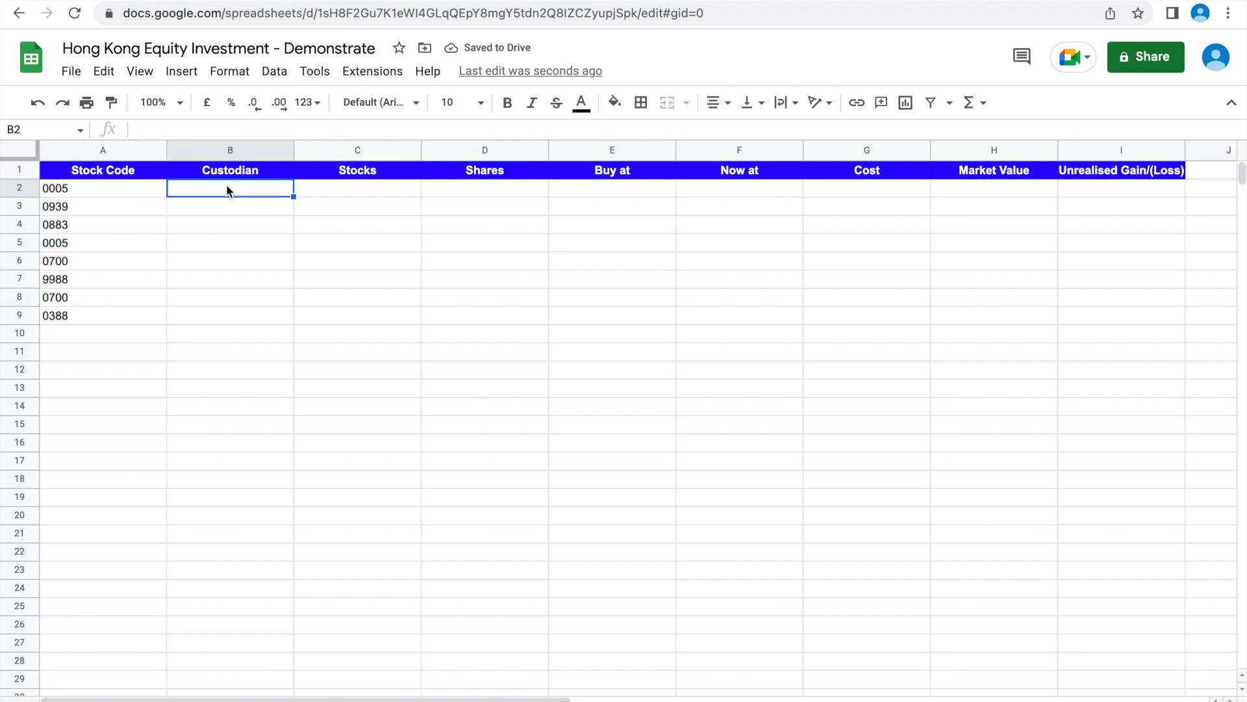
type("HSBC")
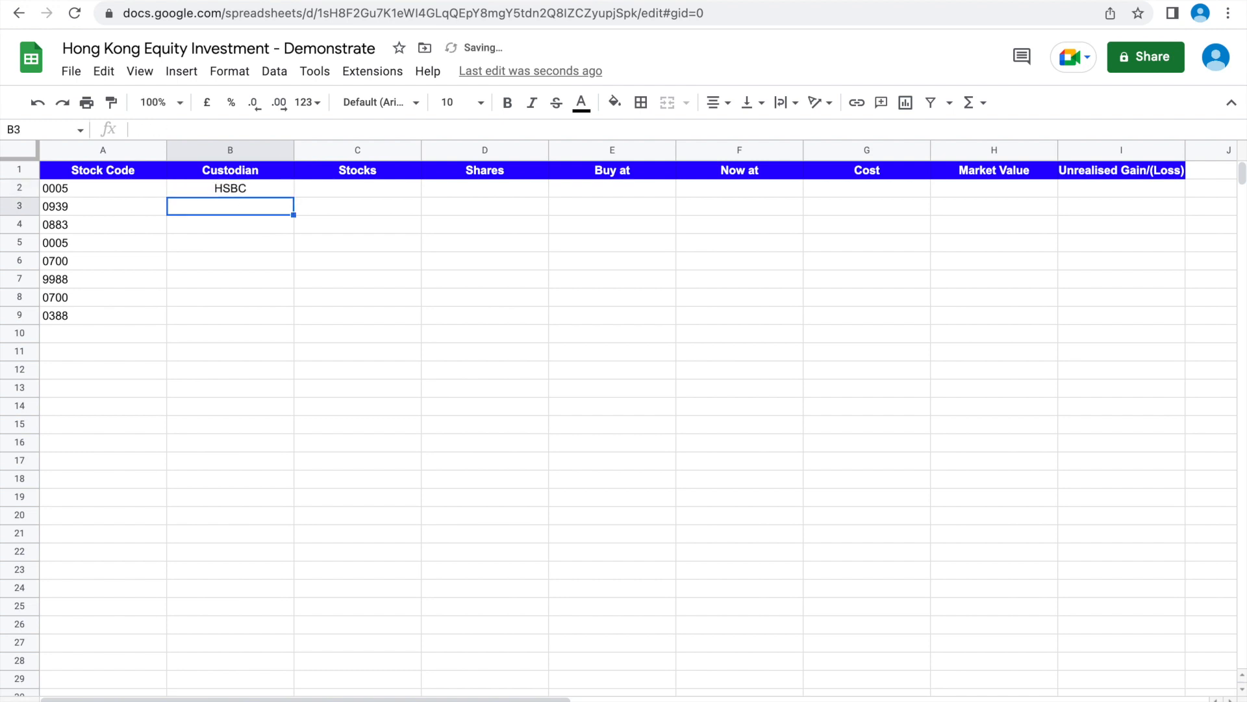
type("H")
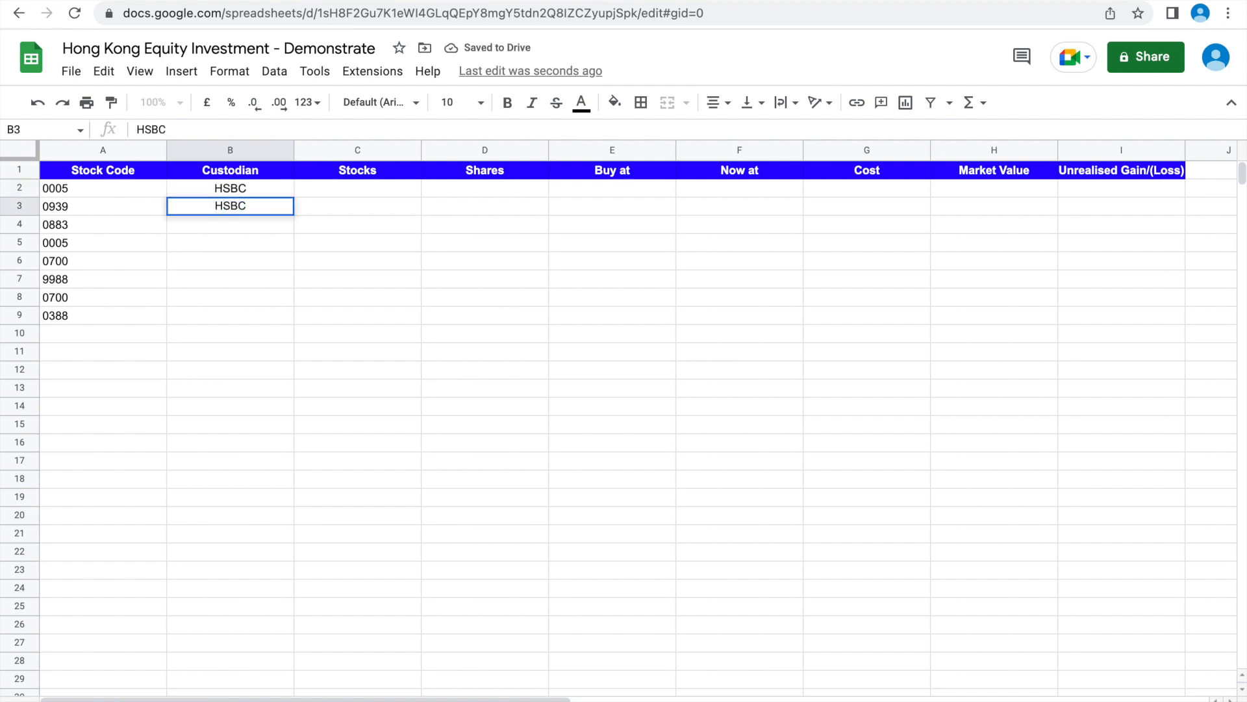
key("Return")
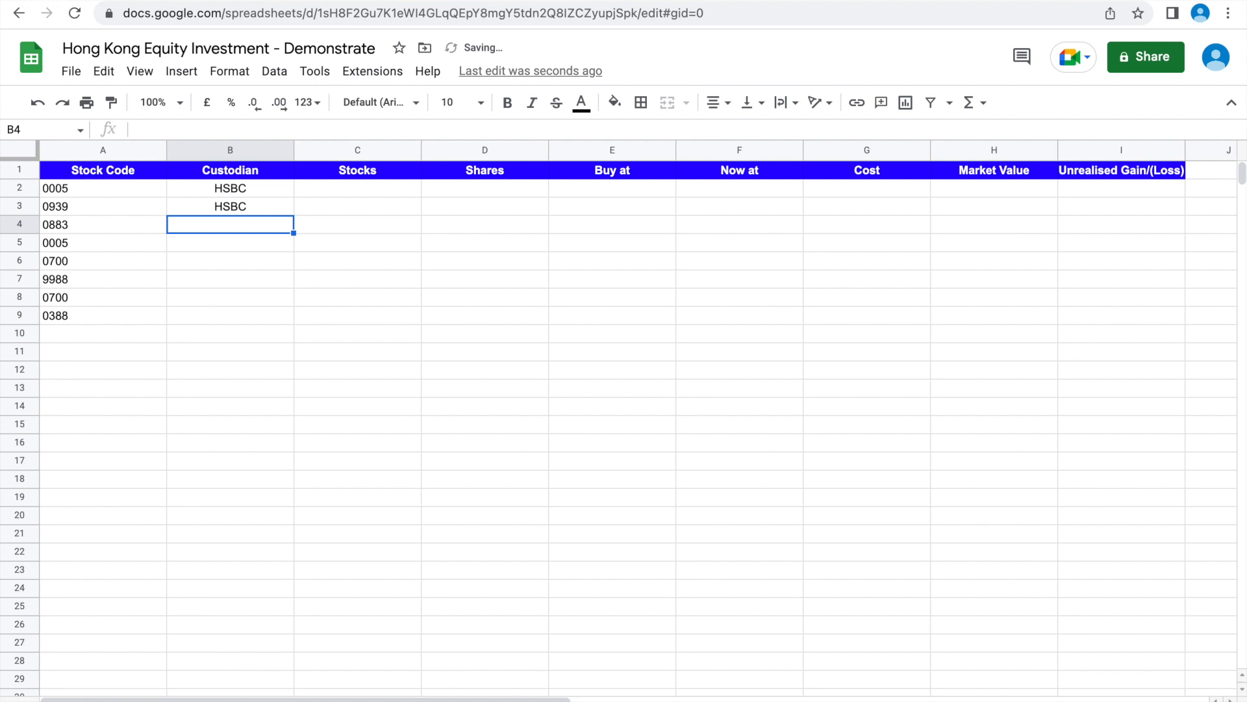
Enter "SCB" as the custodian in cells B4, B5 and B6.
type("SCB")
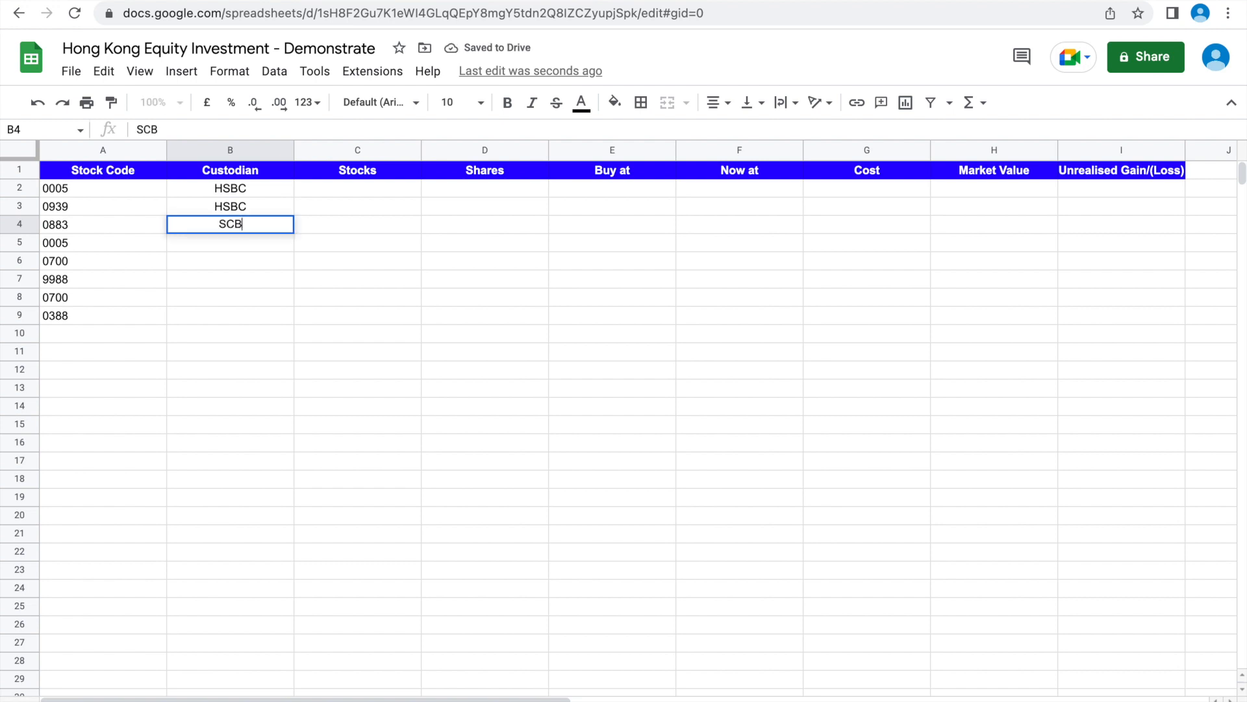
key("Return")
type("SCB")
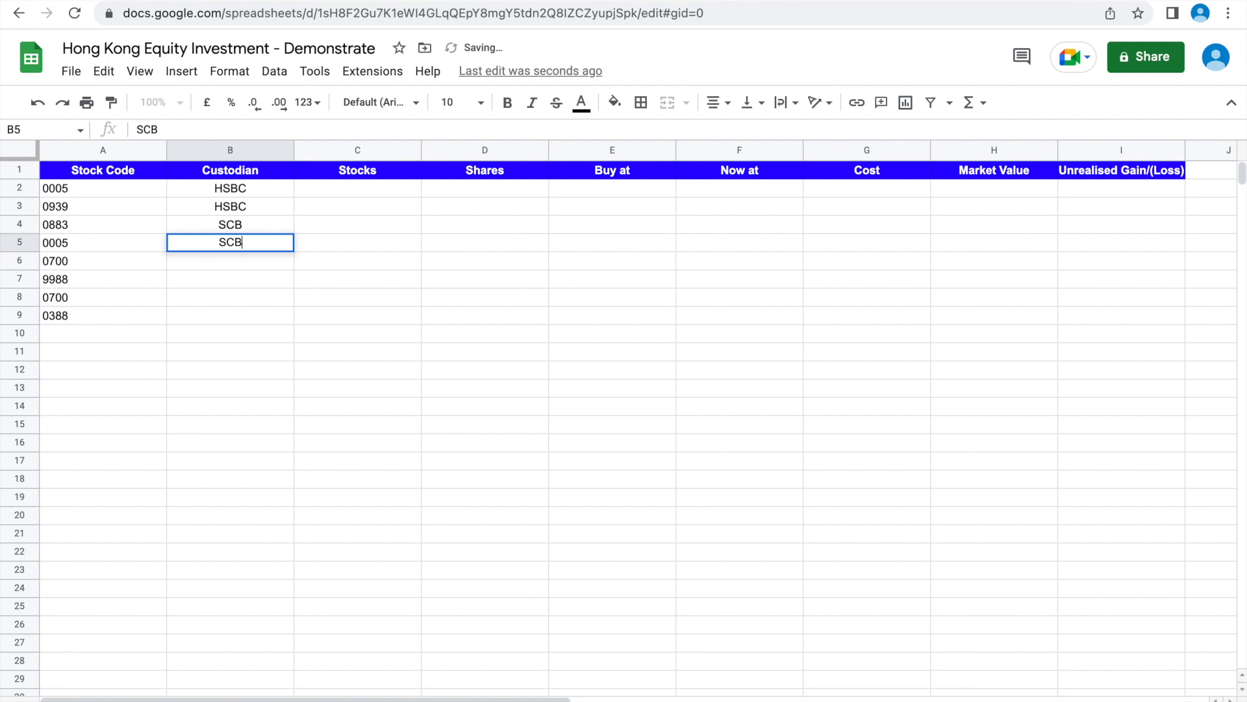
key("Return")
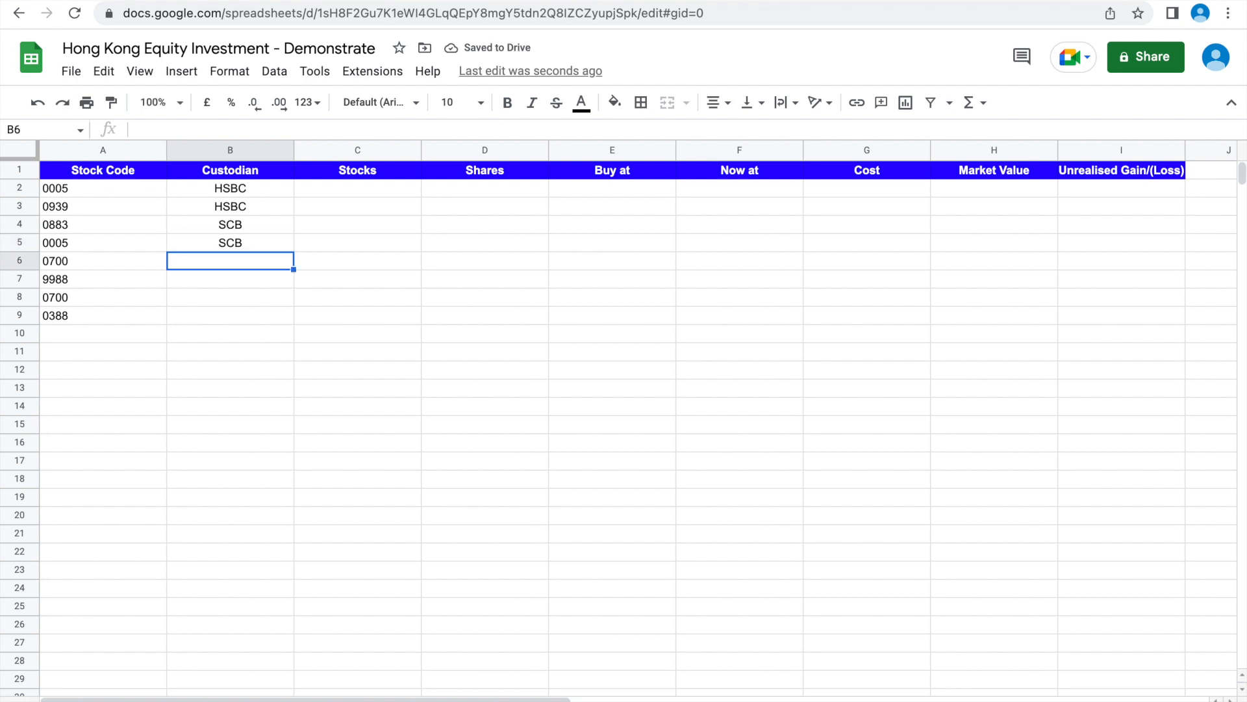
type("SCB")
key("Return")
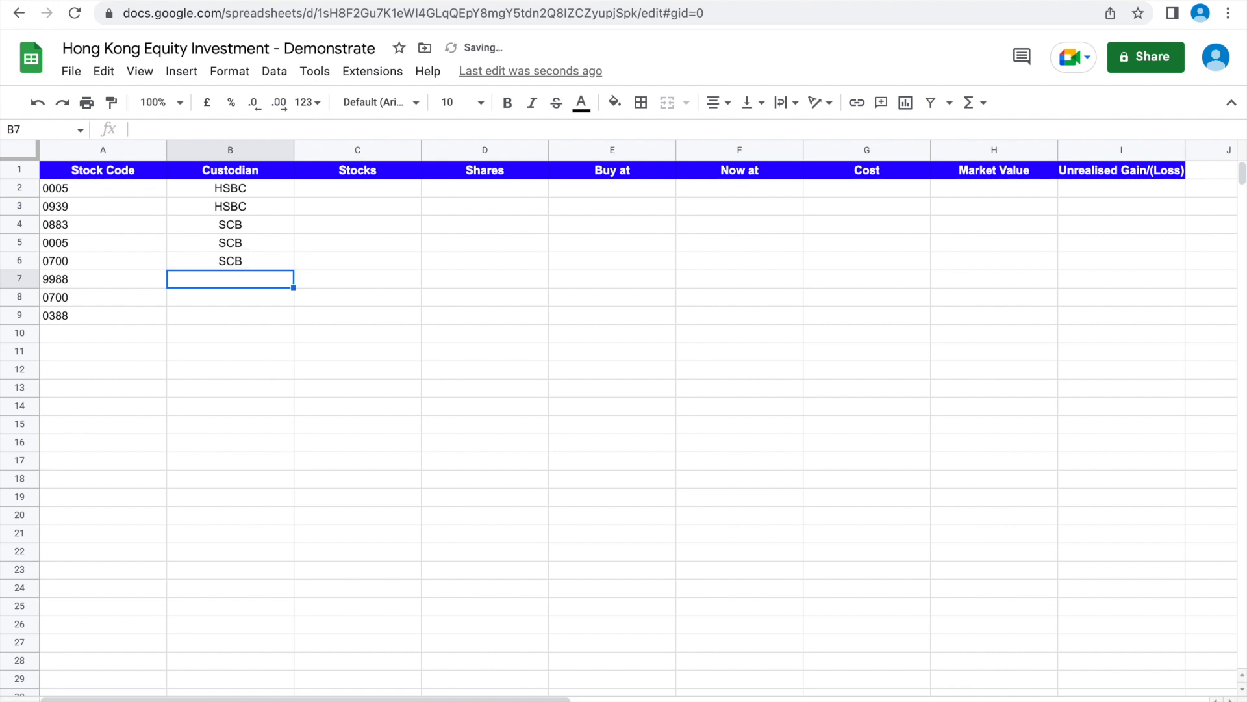
Enter "Credit Suisse" as the custodian in cells B7, B8 and B9.
type("Credit ")
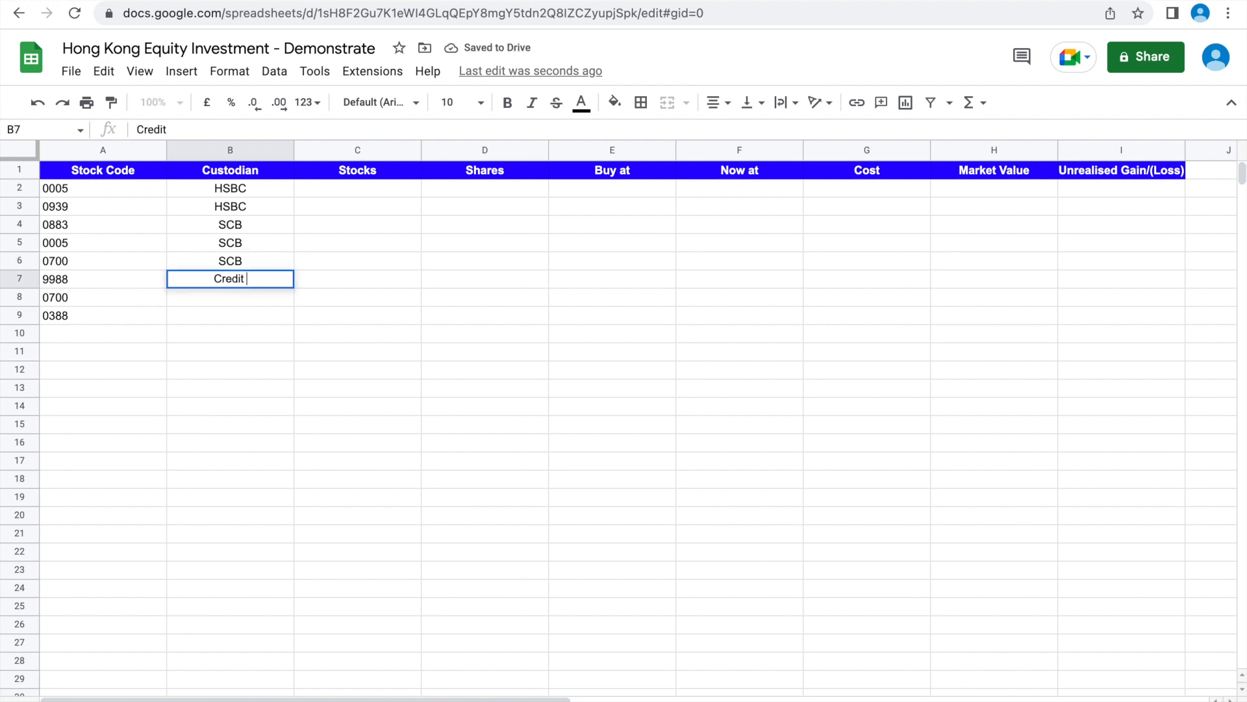
type("Suisse")
key("Return")
type("Cre")
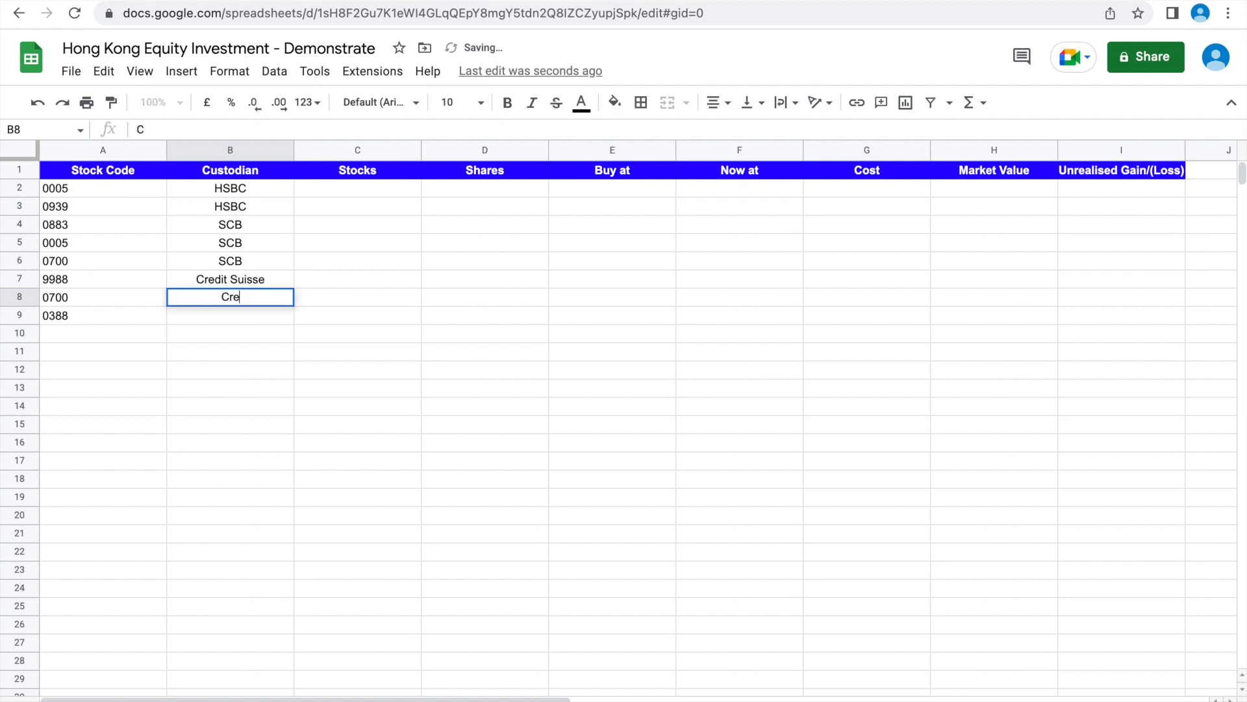
type("dit Suisse")
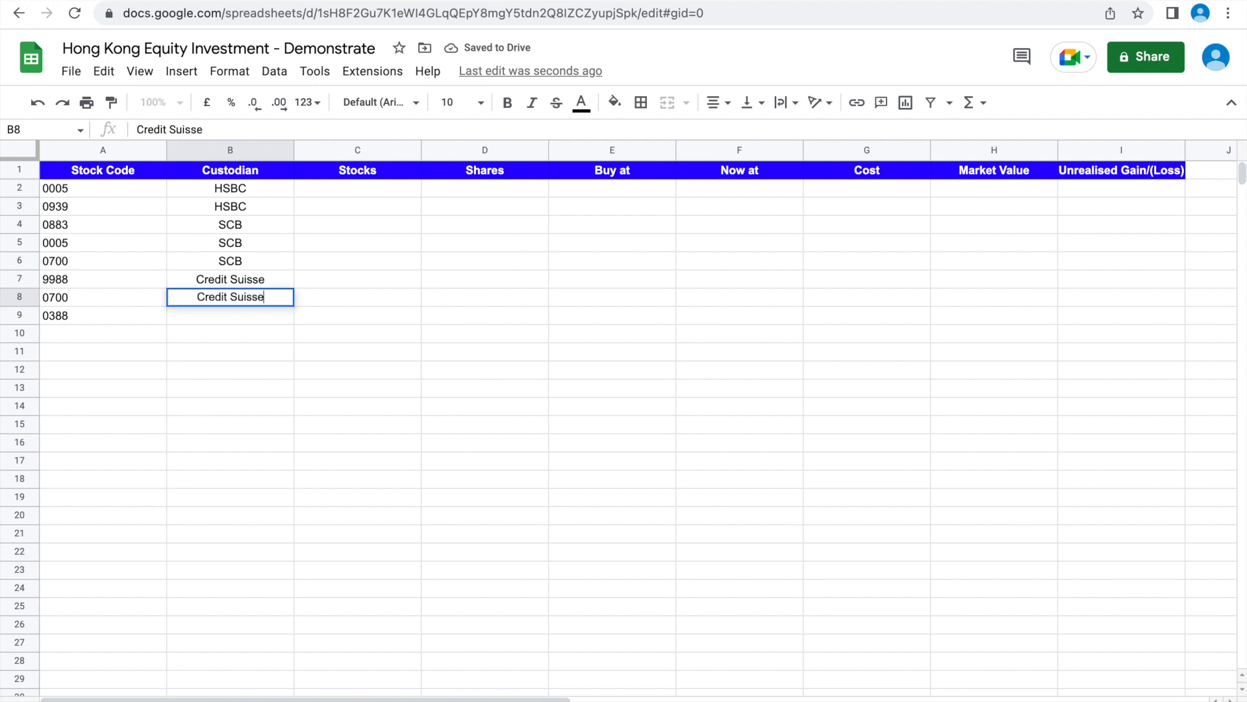
key("Return")
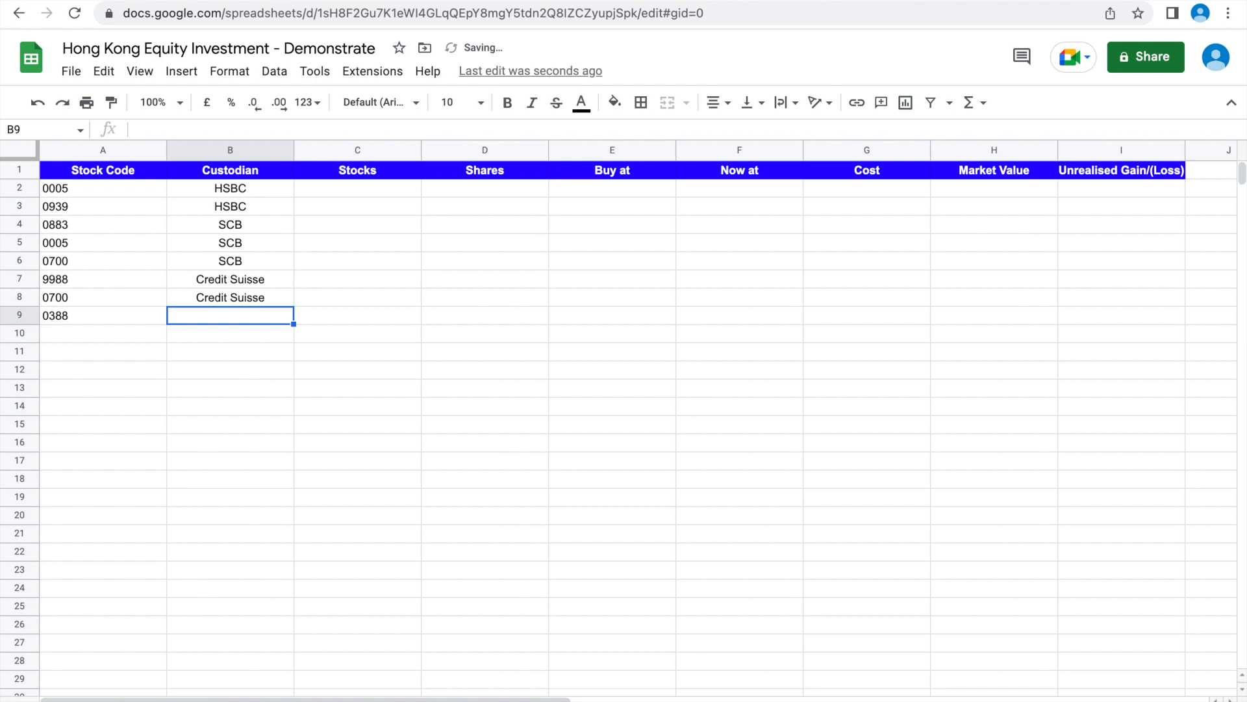
type("Credit ")
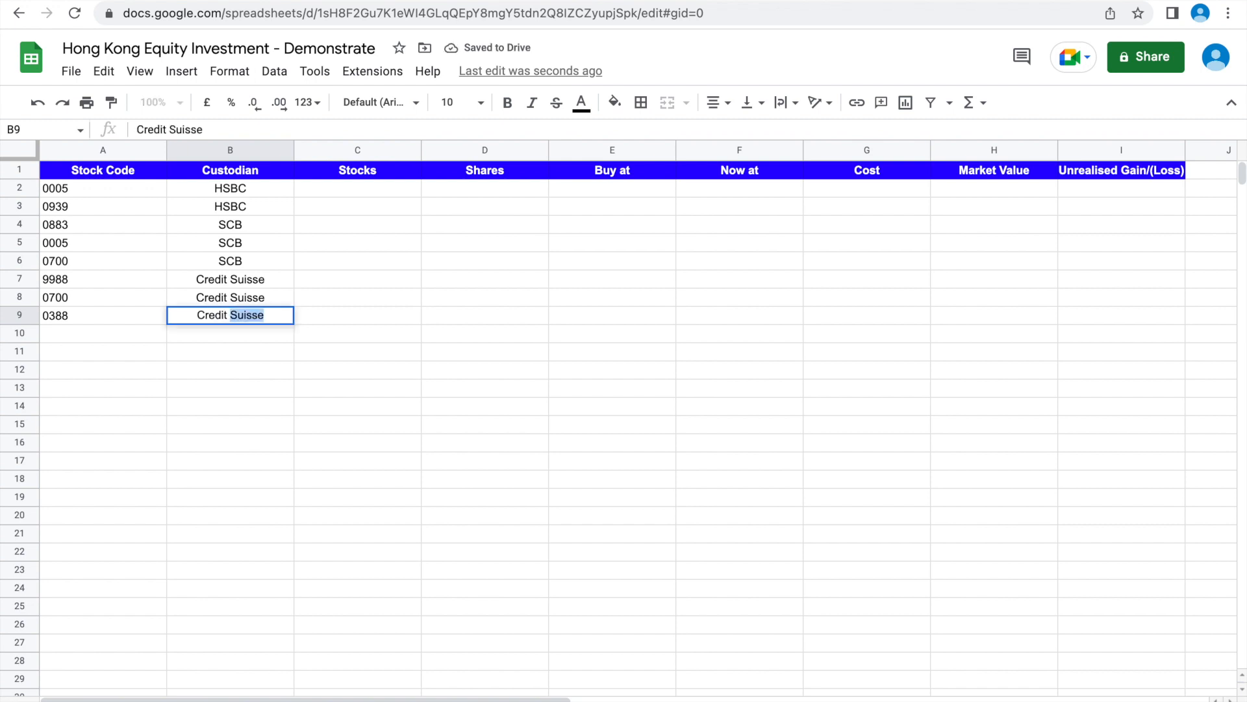
type("Suisse")
key("Return")
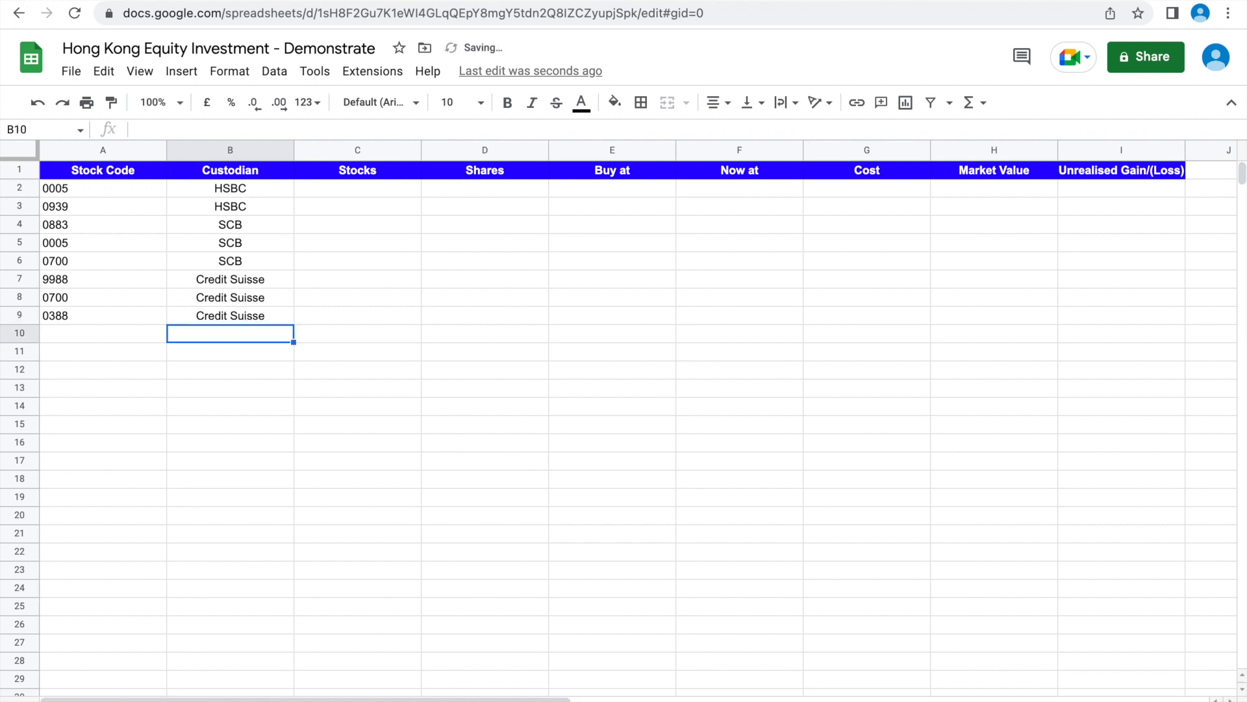
key("Up")
key("Up")
key("Up")
key("Up")
key("Up")
key("Up")
key("Up")
key("Up")
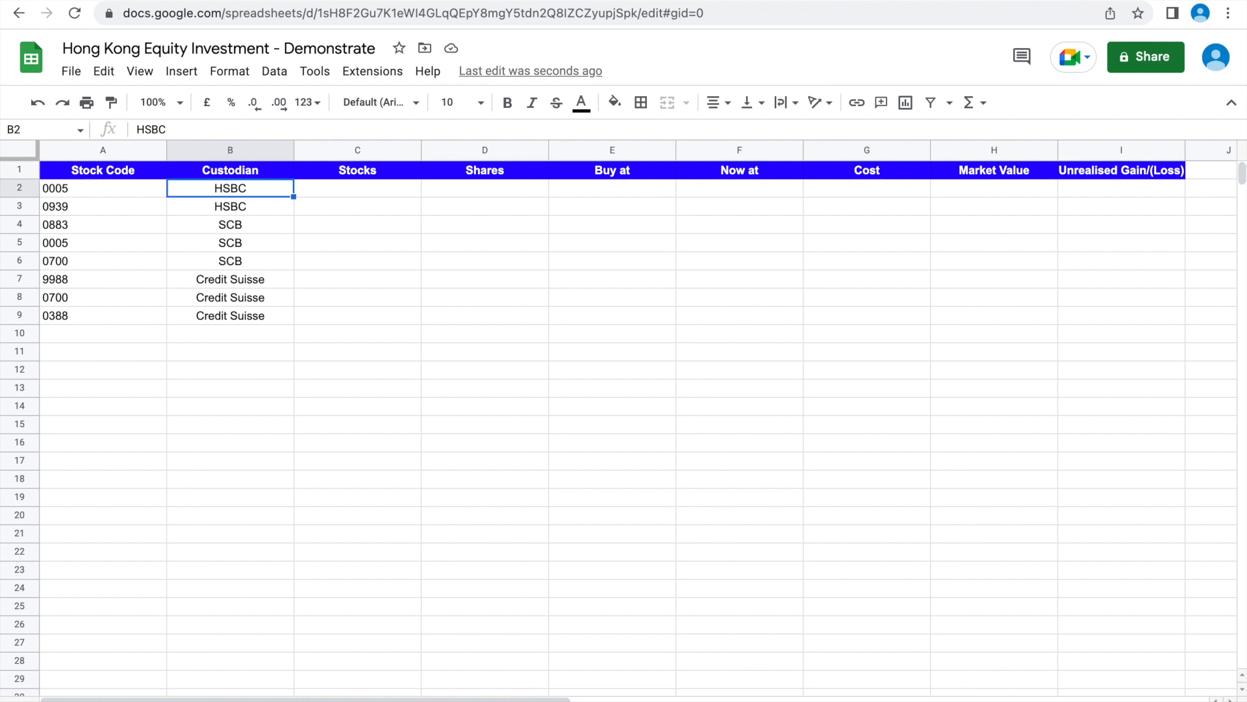
left_click(80, 191)
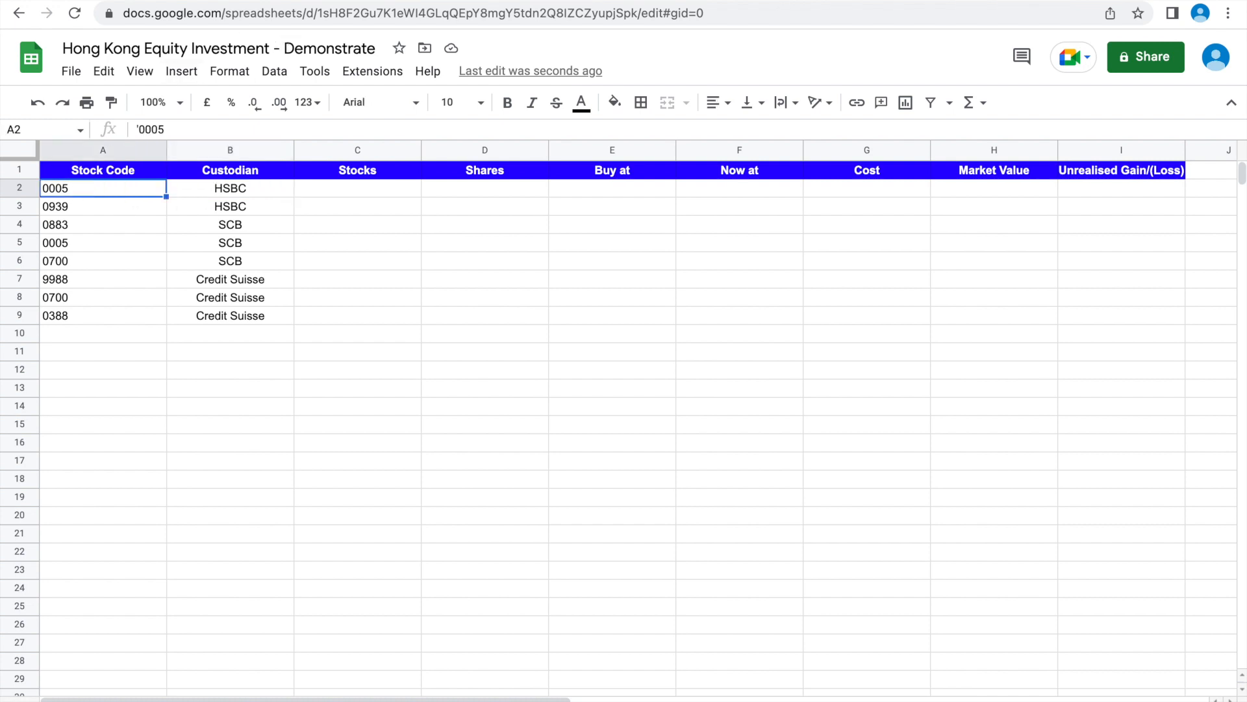
Switch to the HKEX website and change its language to English.
mouse_move(296, 3)
left_click(298, 28)
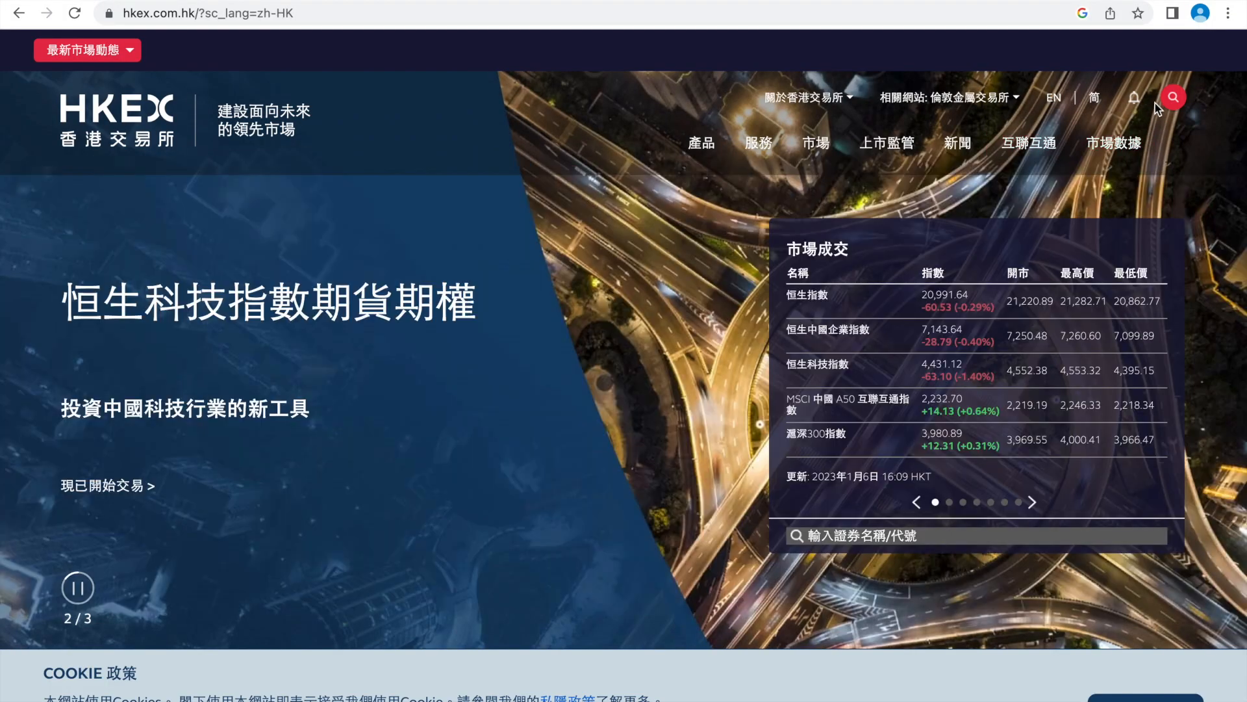
left_click(1054, 100)
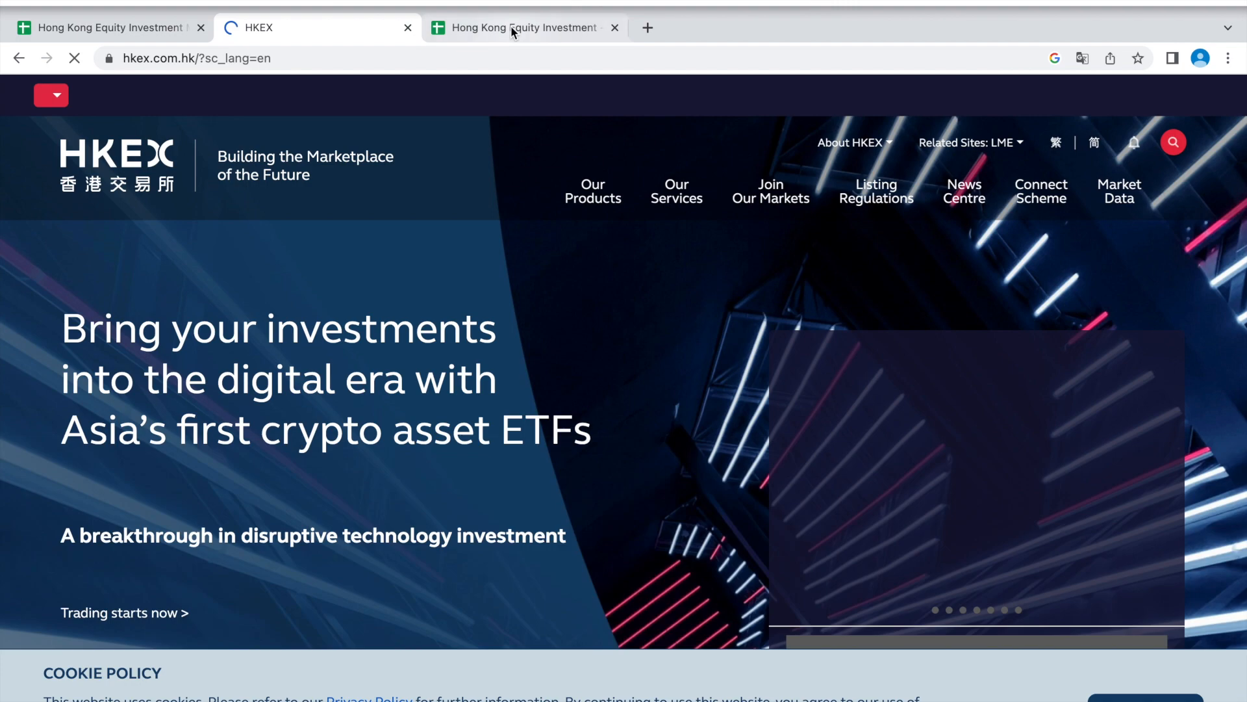
left_click(511, 27)
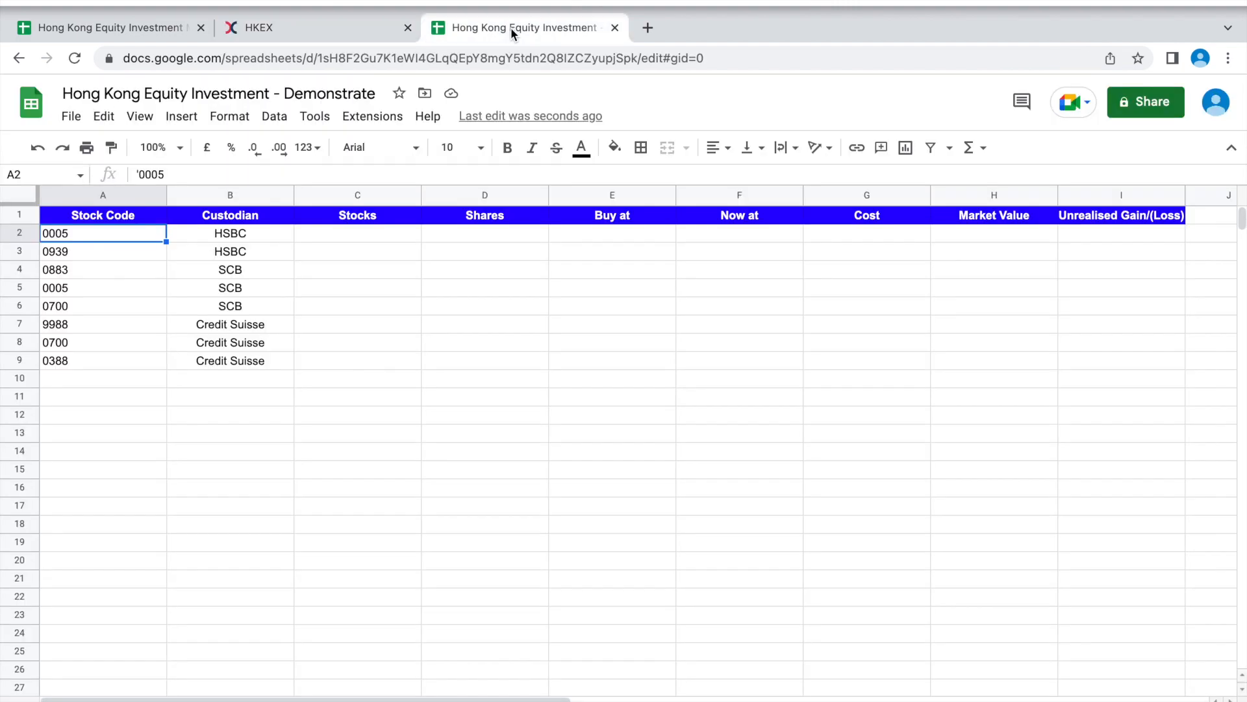
left_click(297, 25)
Look up the stock quote for code 5 in the HKEX market data.
mouse_move(1115, 150)
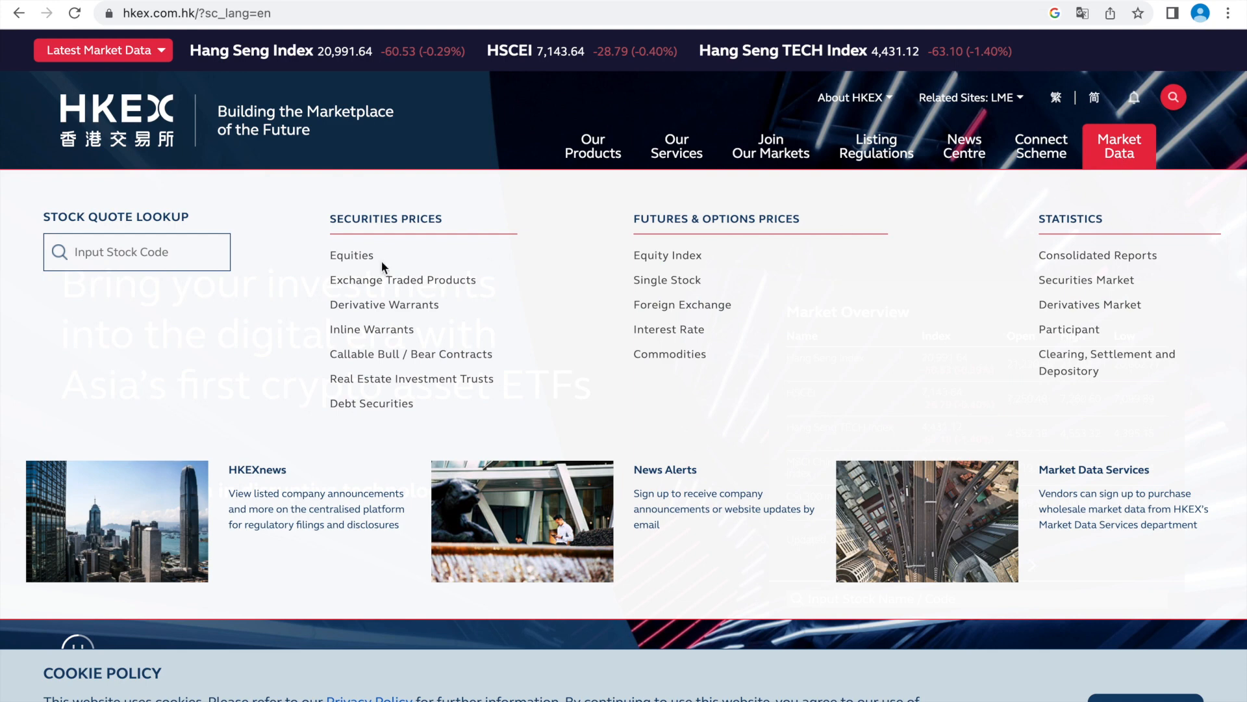
left_click(183, 246)
type("5")
key("Return")
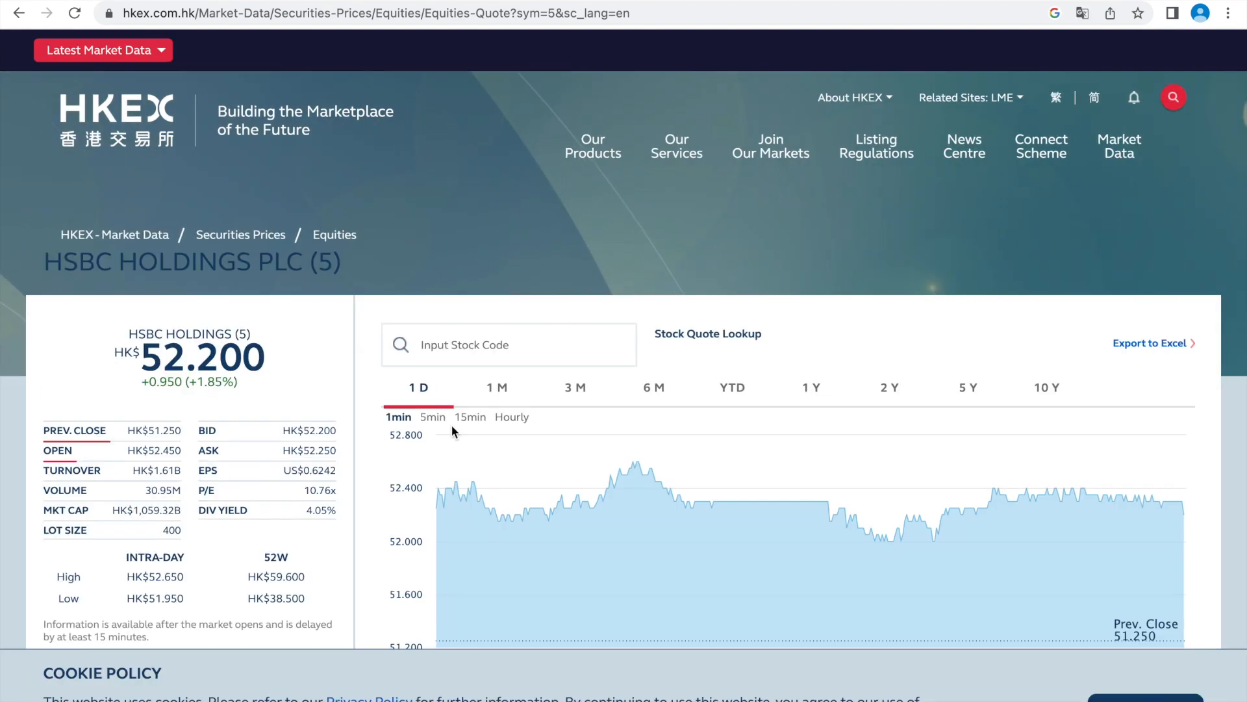
Copy the full HSBC company name from the HKEX quote page and paste it as values only into cell C2 of the Demonstrate spreadsheet.
left_click_drag(43, 263, 345, 271)
right_click(302, 260)
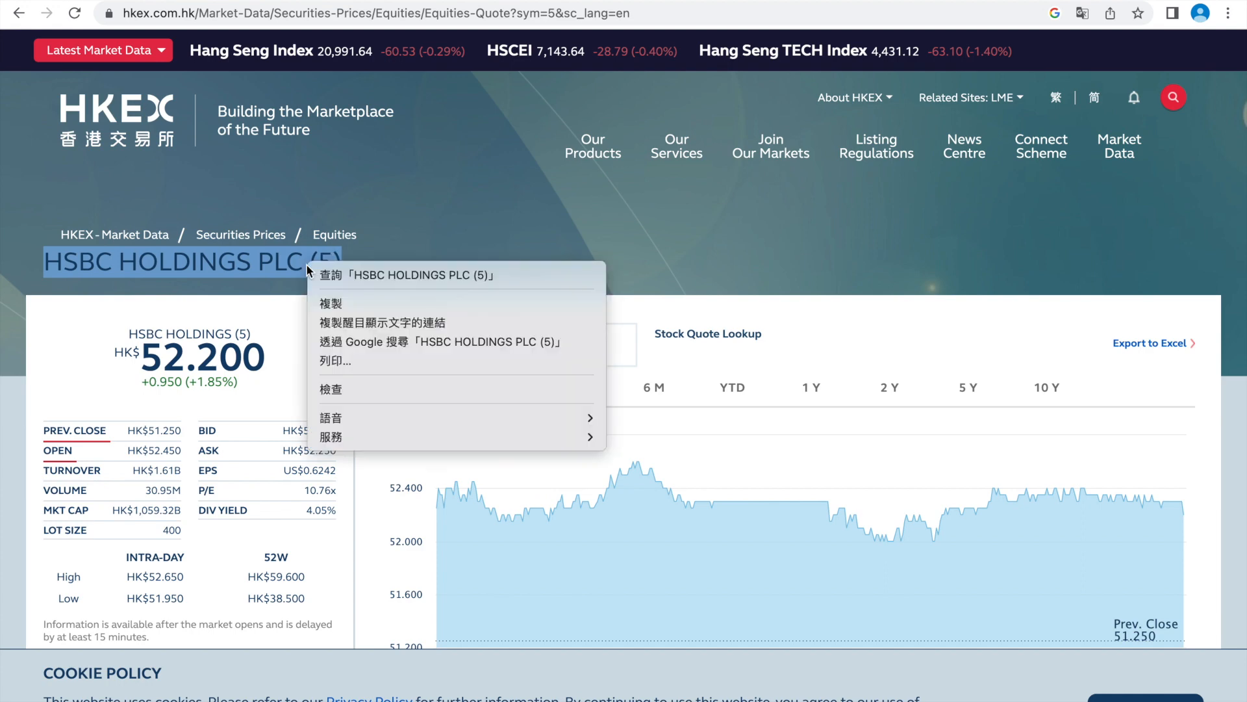
left_click(325, 303)
left_click(529, 24)
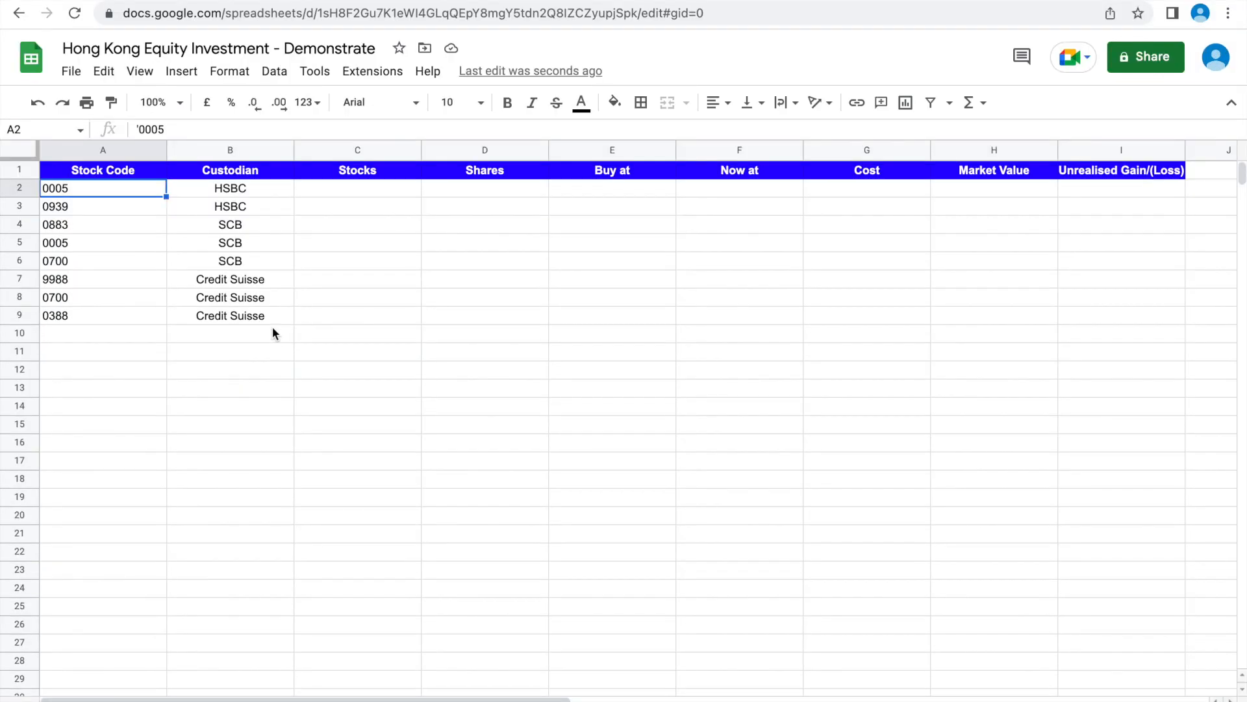
left_click(361, 190)
right_click(361, 189)
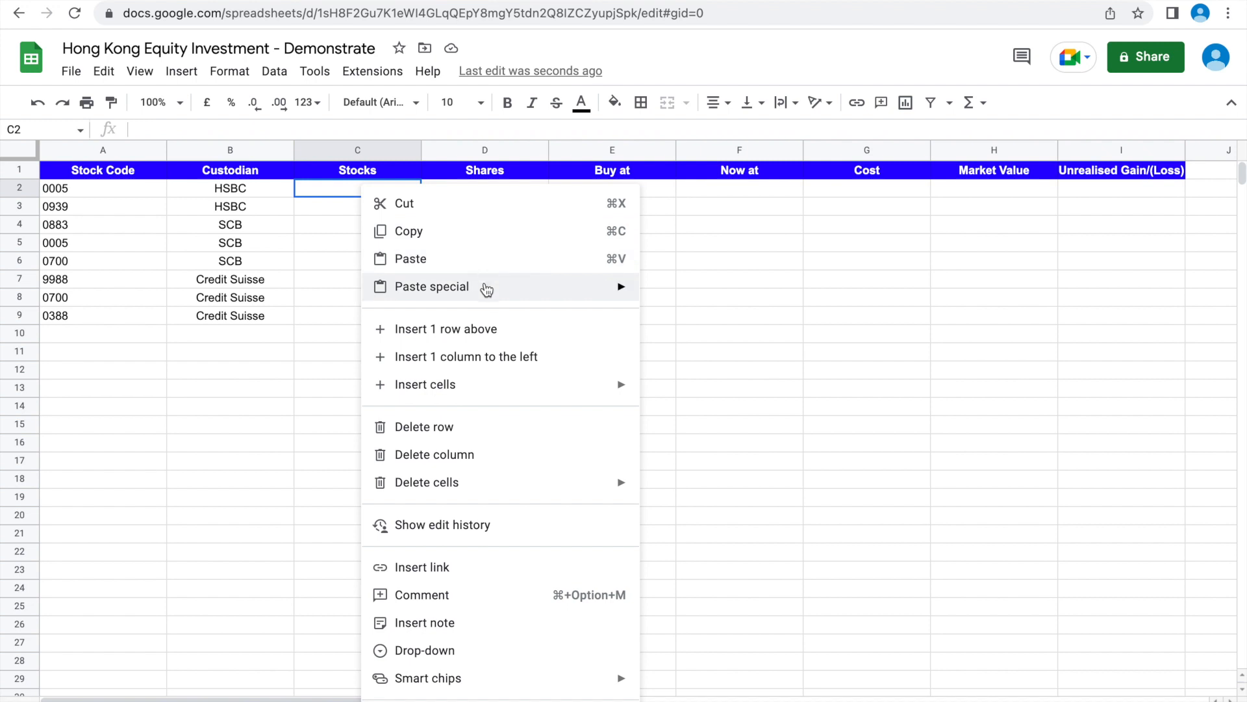
mouse_move(487, 296)
left_click(667, 294)
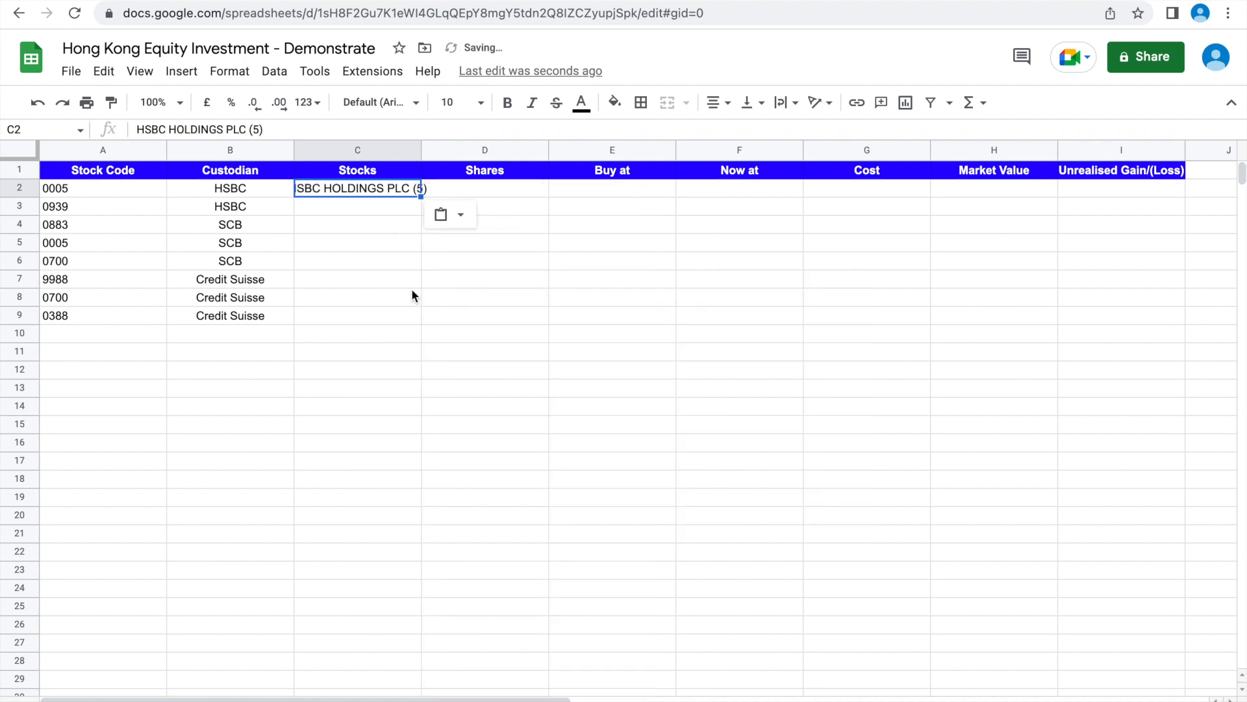
Paste the same HSBC company name as values only into cell C5 for the second 0005 holding.
left_click(350, 244)
right_click(349, 243)
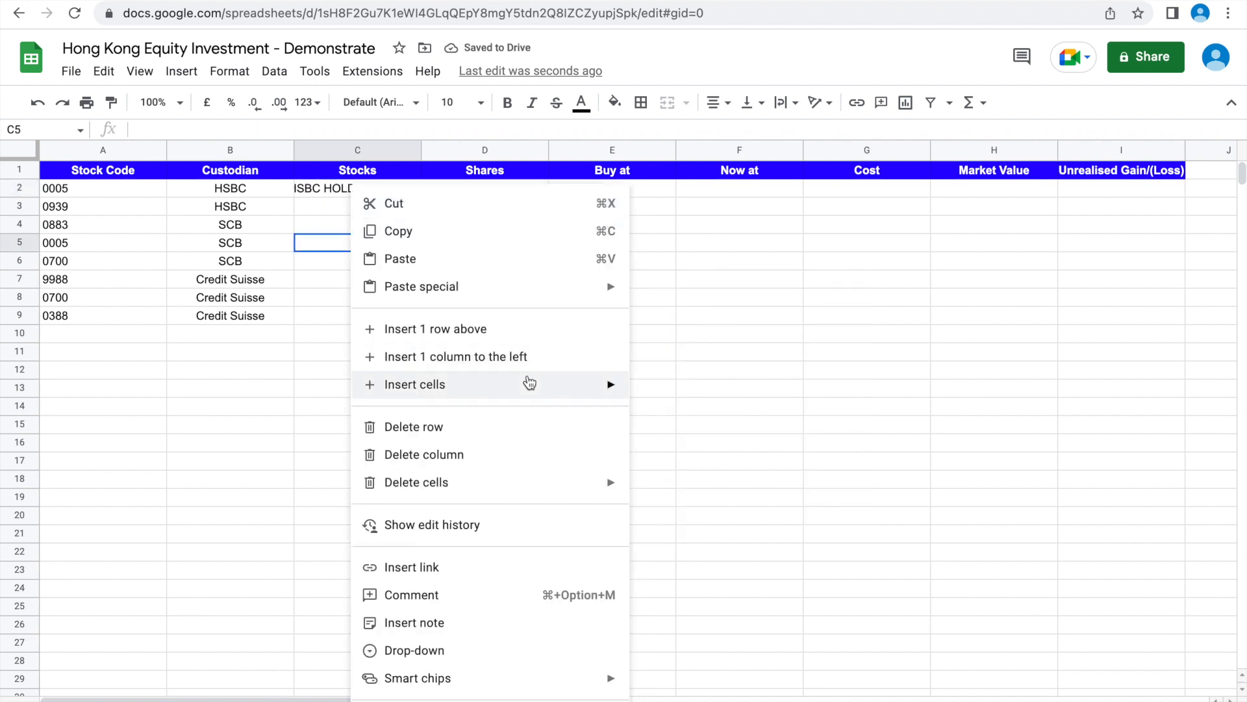
mouse_move(537, 293)
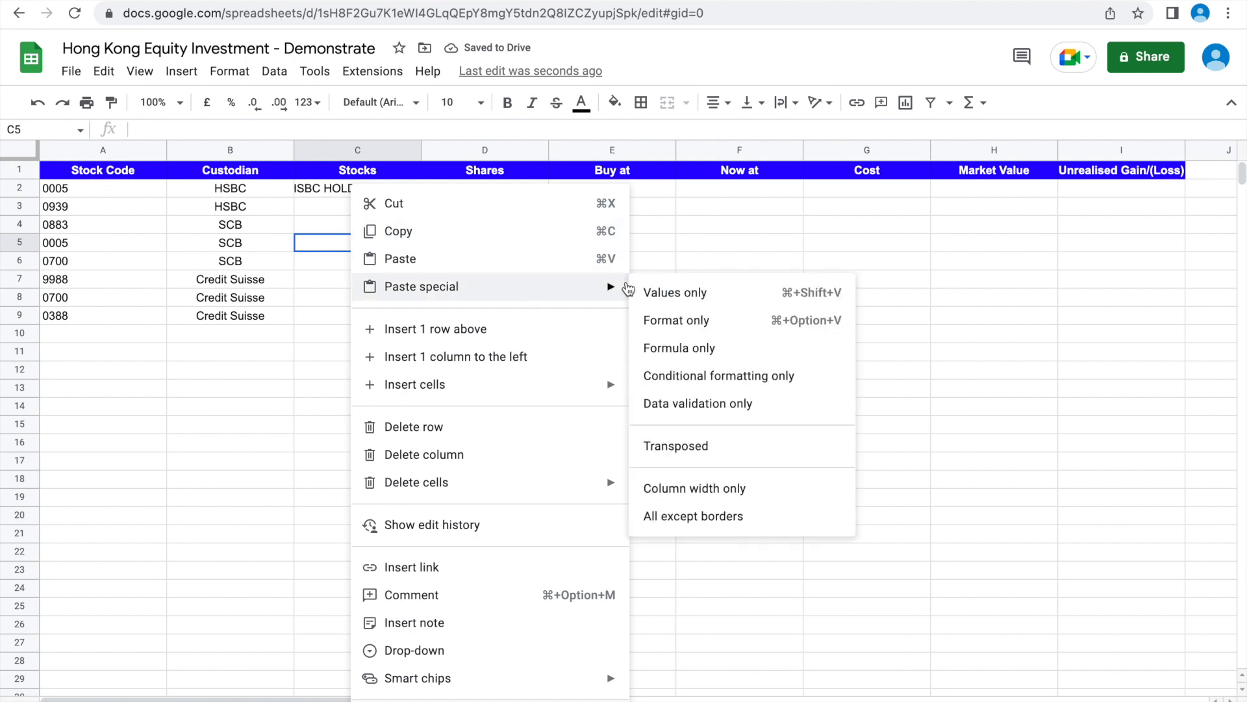
left_click(699, 302)
left_click(535, 376)
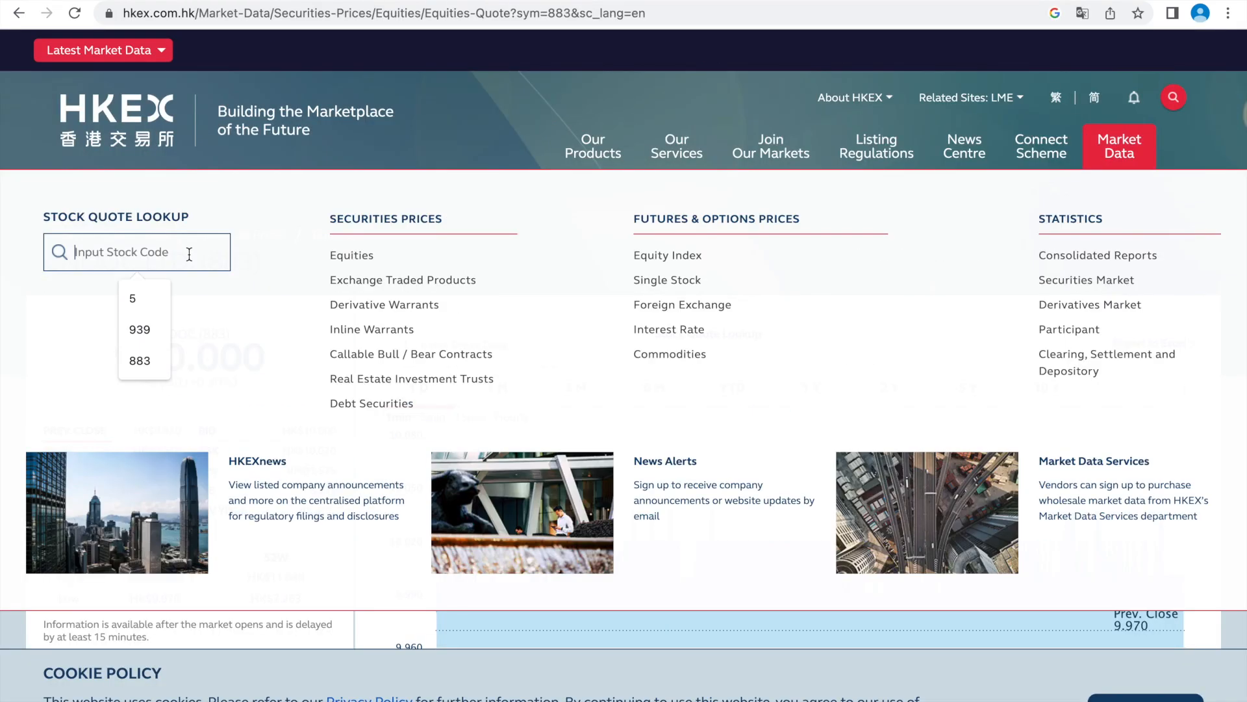
Look up stock code 700 on HKEX and fill the remaining company names into the Stocks column as values only.
type("700")
key("Return")
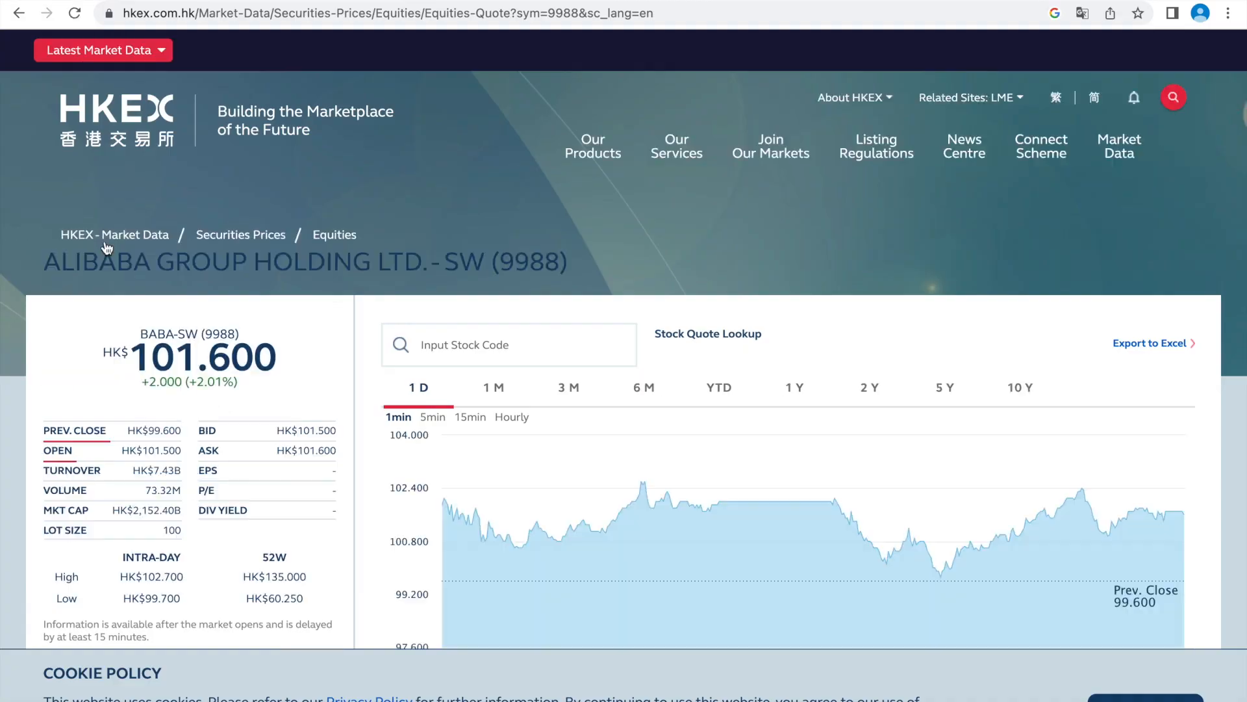
key("ctrl+shift+v")
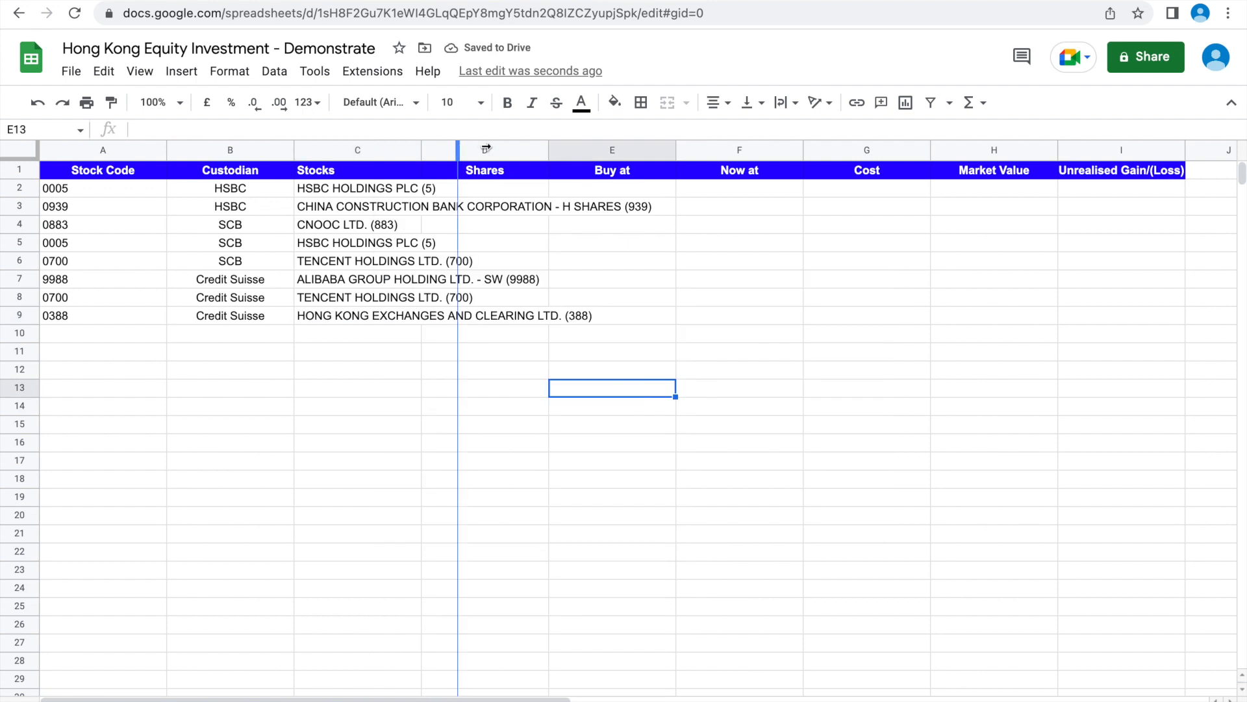
Narrow the Stock Code and Custodian columns and widen the Stocks column to fit the company names.
left_click(726, 269)
left_click_drag(166, 148, 139, 147)
left_click_drag(263, 143, 253, 145)
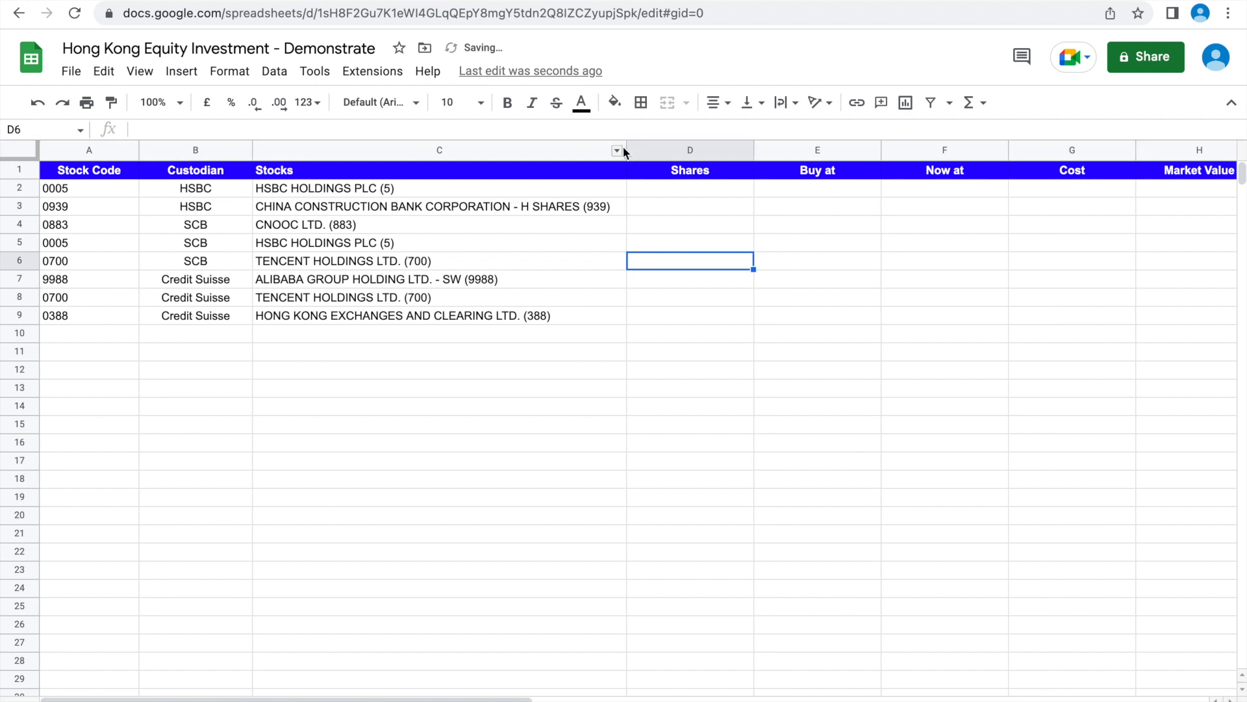
Narrow the columns from Stocks through Market Value so that the whole holdings table fits in view.
left_click_drag(752, 148, 715, 148)
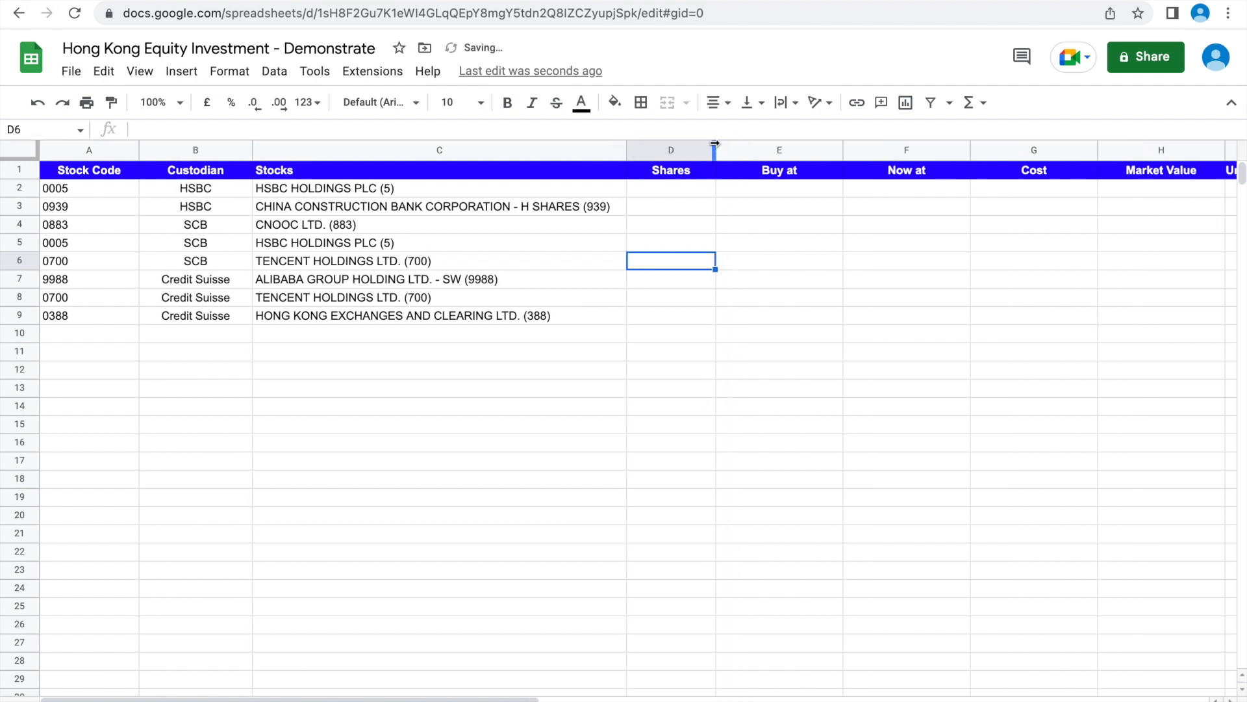
left_click_drag(843, 146, 815, 147)
left_click_drag(942, 149, 915, 148)
left_click_drag(1042, 148, 1008, 148)
left_click_drag(1136, 148, 1115, 146)
left_click(1123, 318)
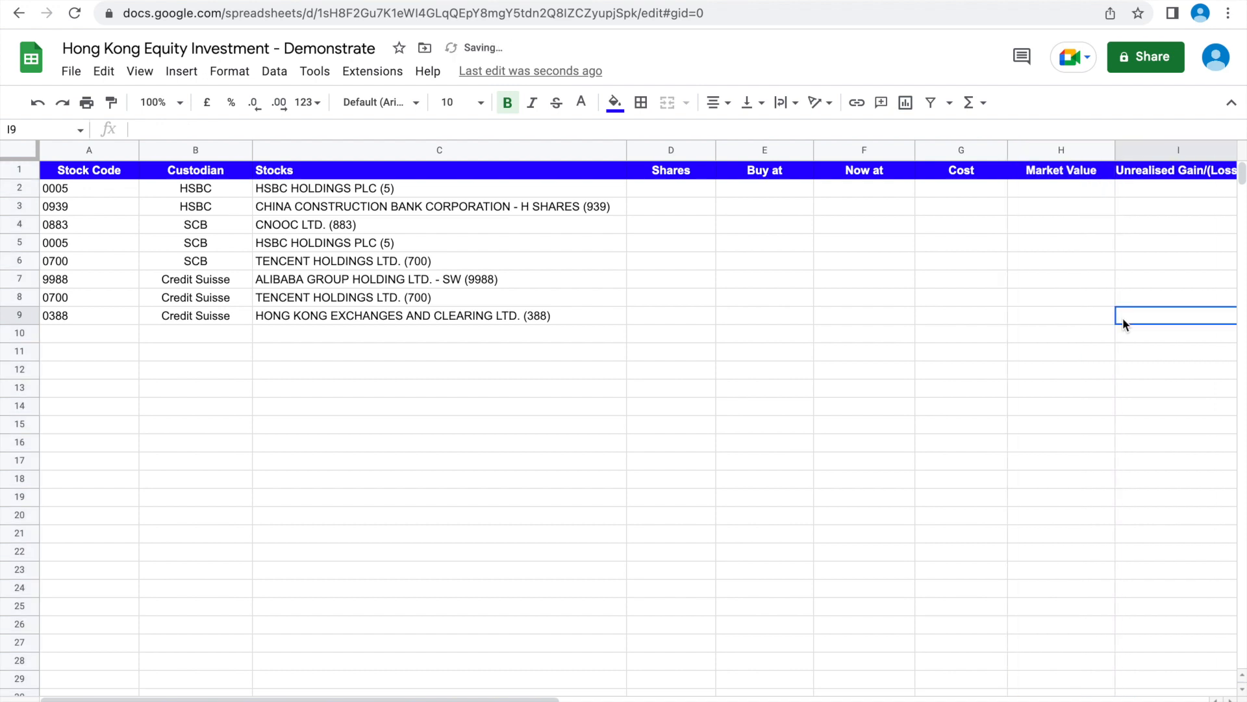
left_click(1159, 234)
left_click_drag(627, 148, 568, 144)
left_click(663, 345)
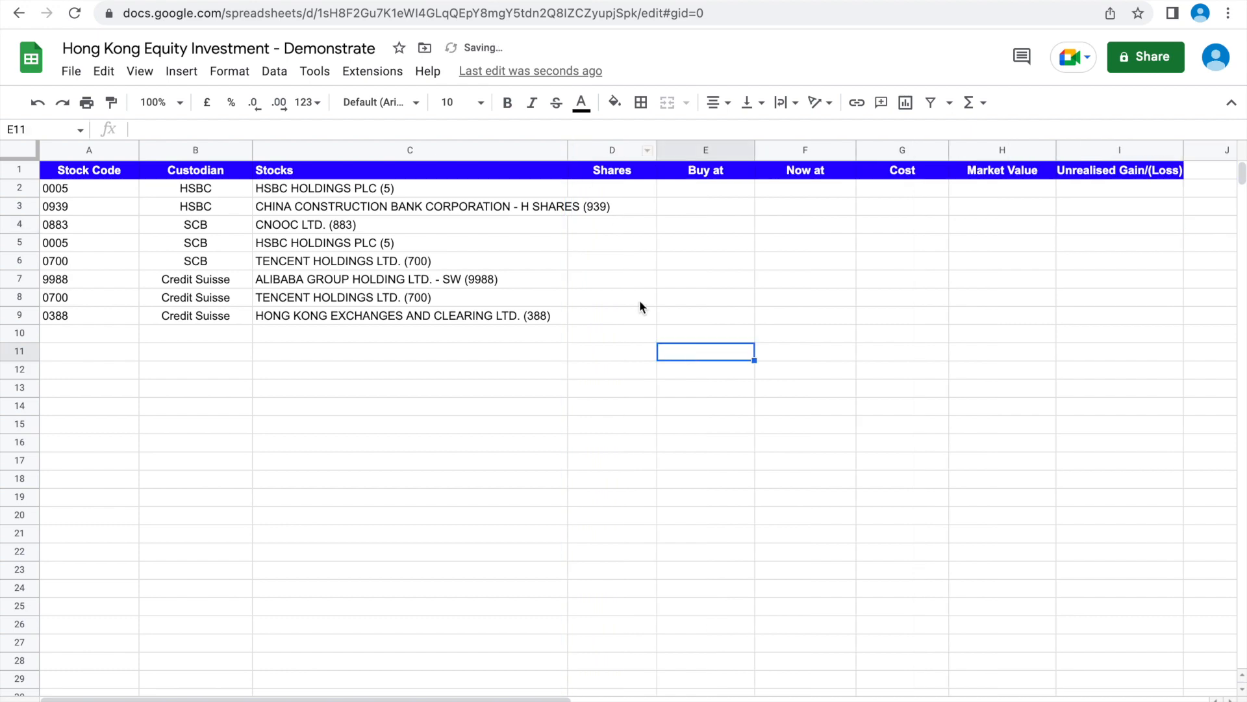
Copy the share quantities in D2:D9 of the Hong Kong Equity Investment Monitor spreadsheet into the Demonstrate sheet's Shares column from D2.
left_click(596, 259)
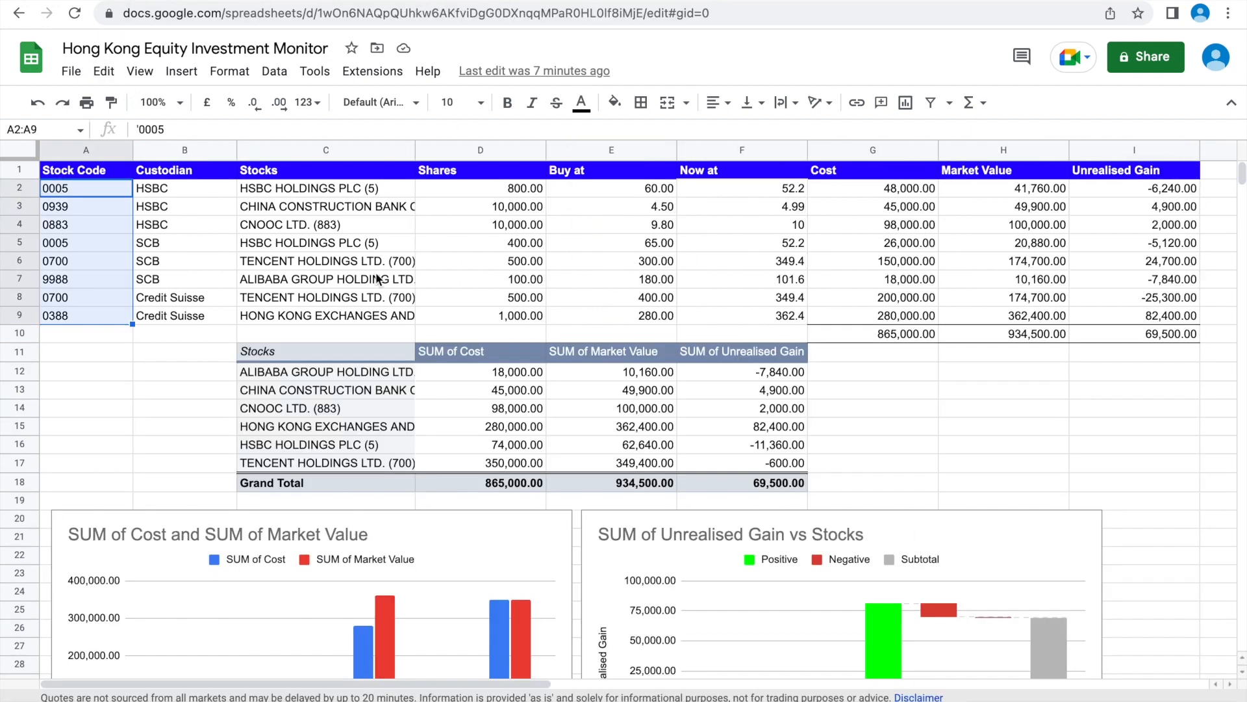
left_click_drag(489, 185, 488, 316)
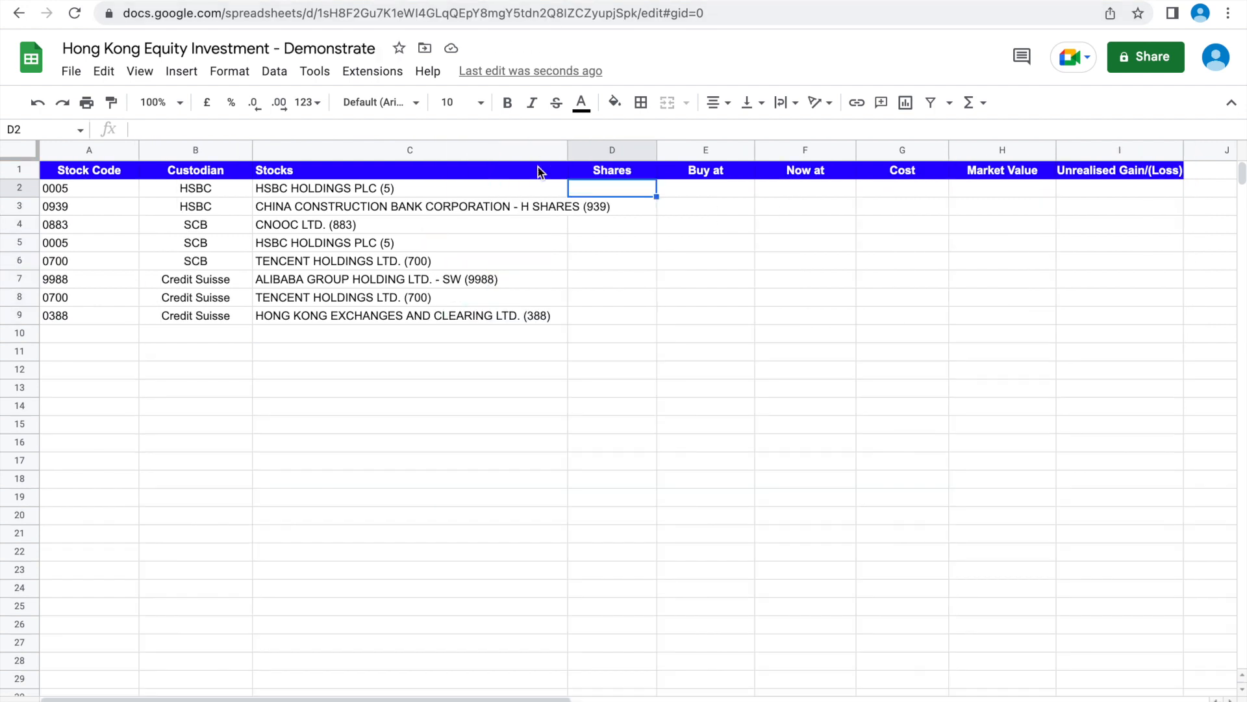
key("ctrl+v")
left_click(719, 263)
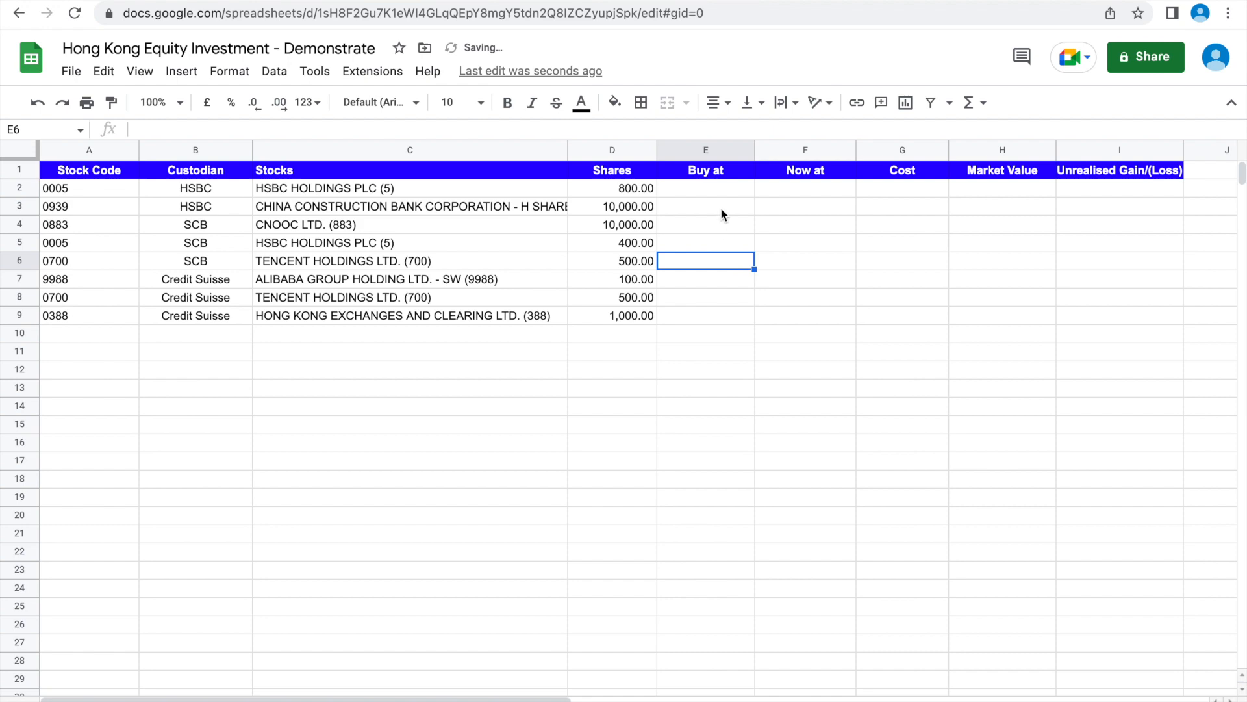
Copy the purchase prices in E2:E9 of the Monitor spreadsheet into the Demonstrate sheet's Buy at column from E2.
left_click(720, 193)
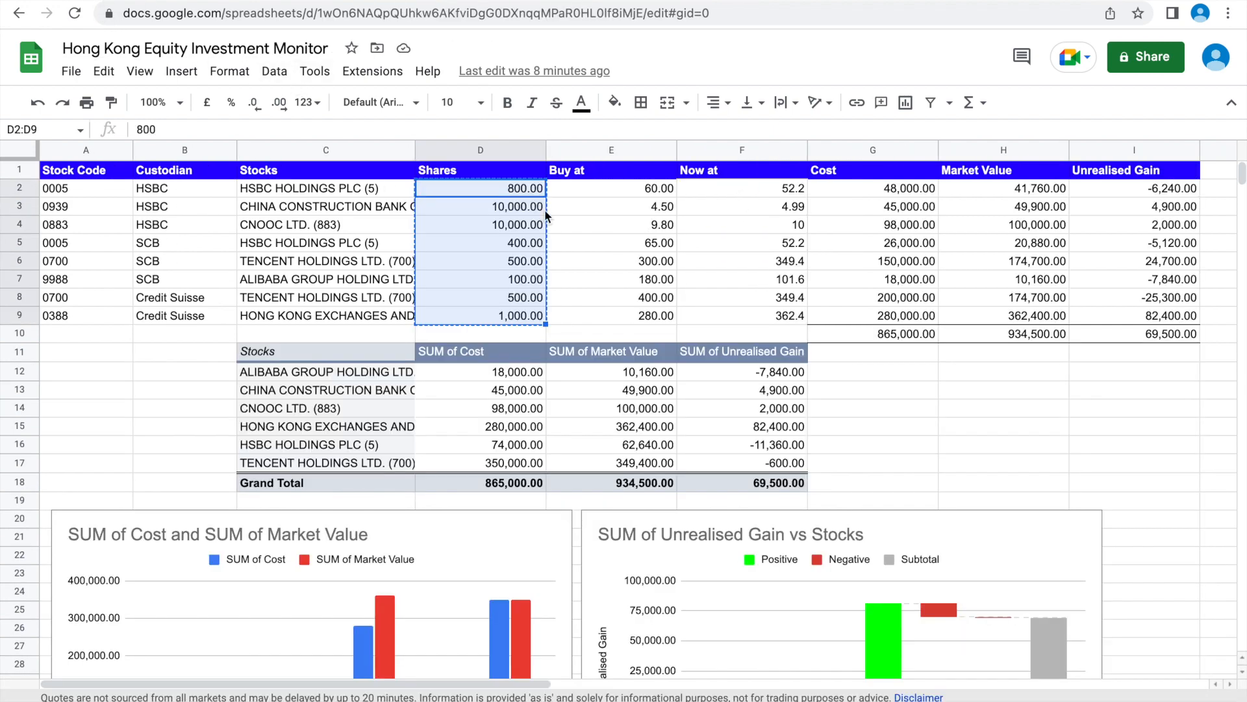
left_click(648, 195)
key("shift+Down")
key("shift+Down")
key("shift+Down")
key("shift+Down")
key("shift+Down")
key("shift+Down")
key("shift+Down")
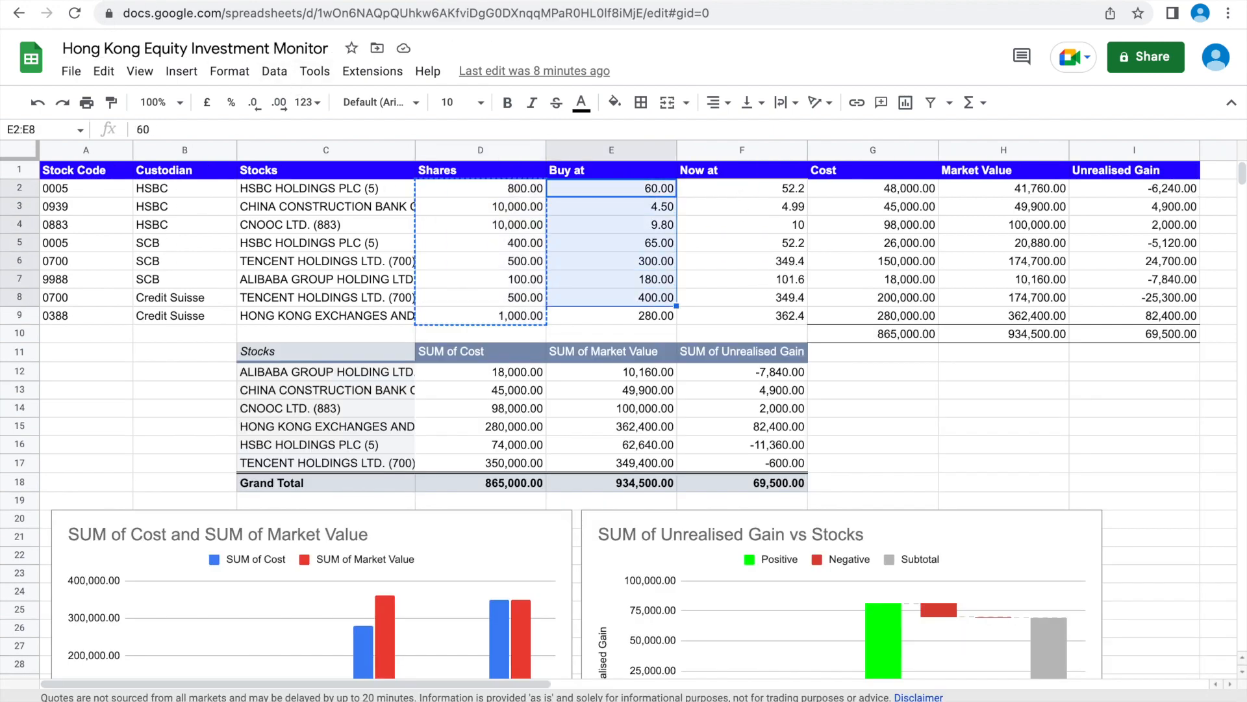
key("ctrl+c")
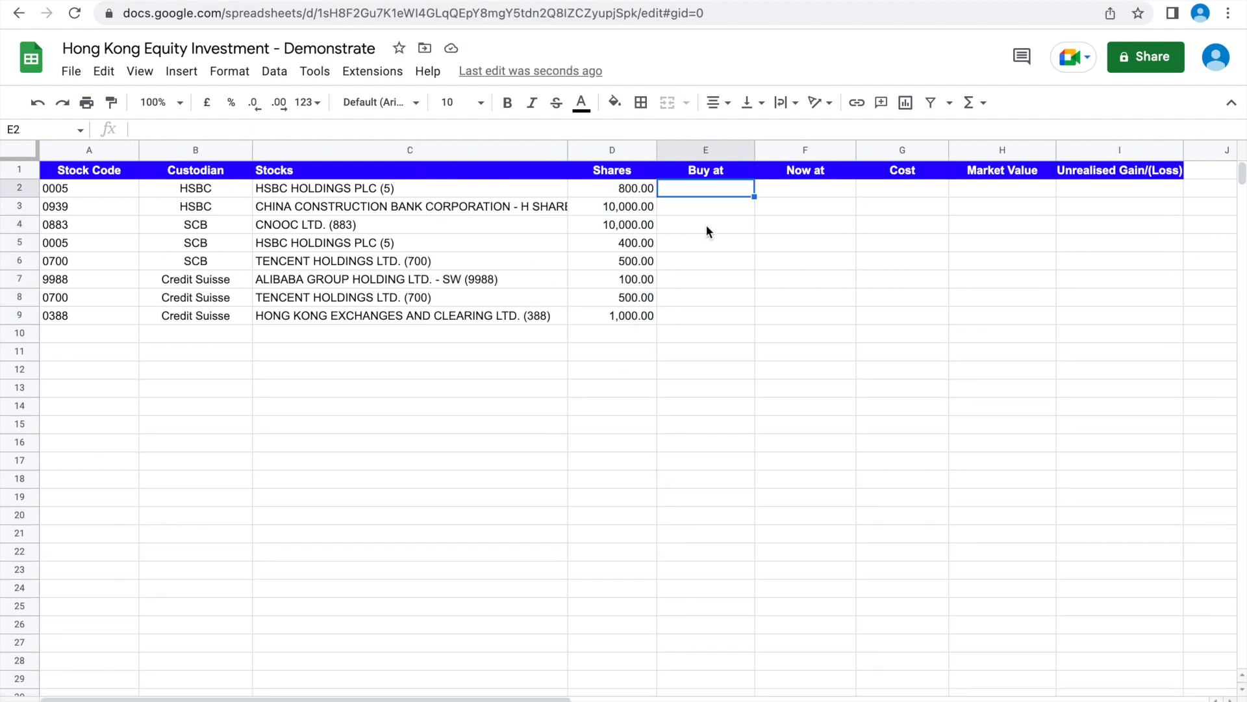
key("ctrl+v")
Review the Shares and Buy at entries row by row in rows 2 to 9.
left_click(821, 210)
key("Up")
key("Up")
left_click(612, 188)
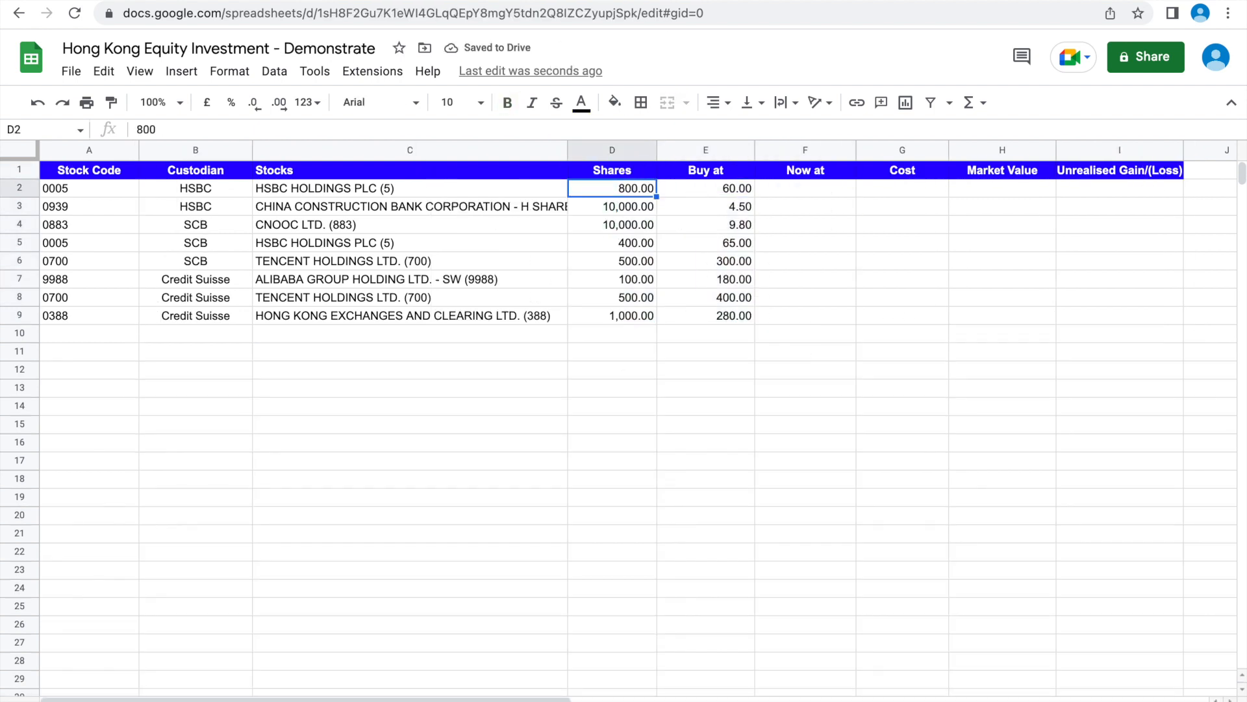
key("Down")
key("Down")
key("Down")
key("Down")
key("Down")
key("Down")
key("Down")
key("Right")
key("Up")
key("Up")
key("Up")
key("Up")
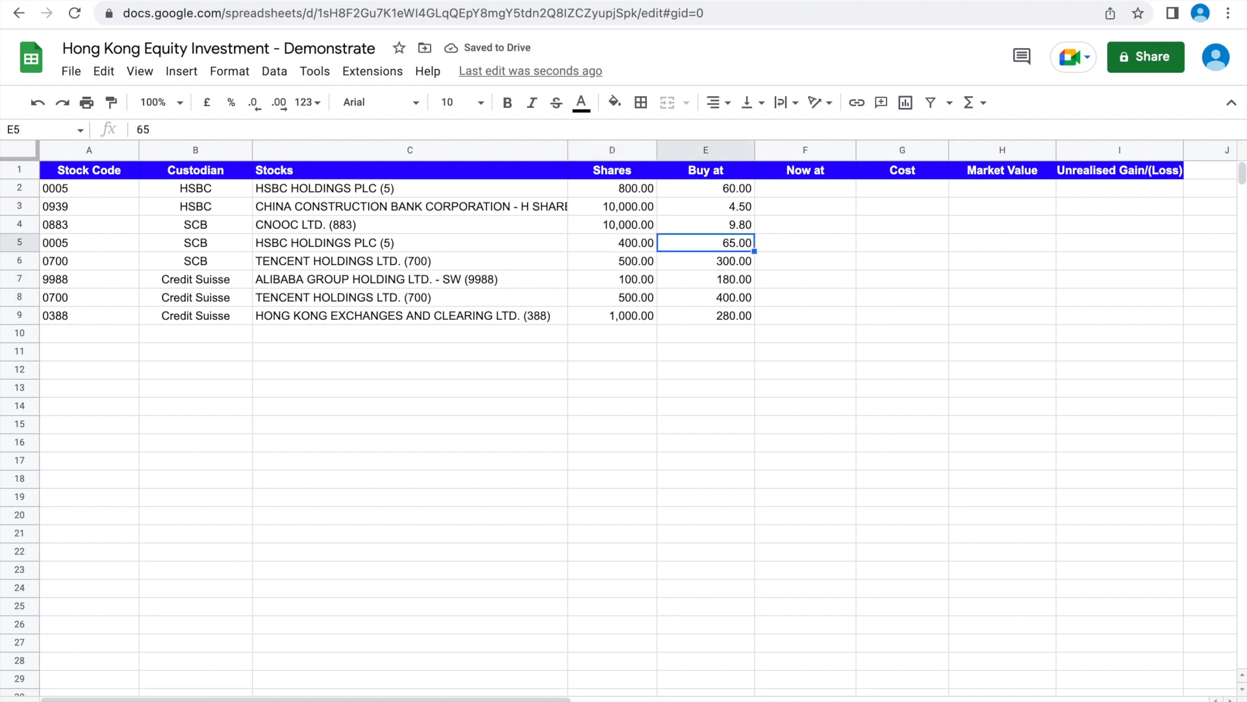
key("Up")
key("Up")
key("Up")
key("Down")
key("Down")
key("Down")
key("Down")
key("Down")
key("Down")
key("Down")
key("Down")
key("Up")
key("Up")
key("Up")
key("Up")
key("Up")
key("Up")
key("Up")
key("Up")
Copy the formula =googlefinance("HKG:"&A2,"price") from F2 of the Monitor spreadsheet into the Demonstrate sheet's cell F2.
key("Right")
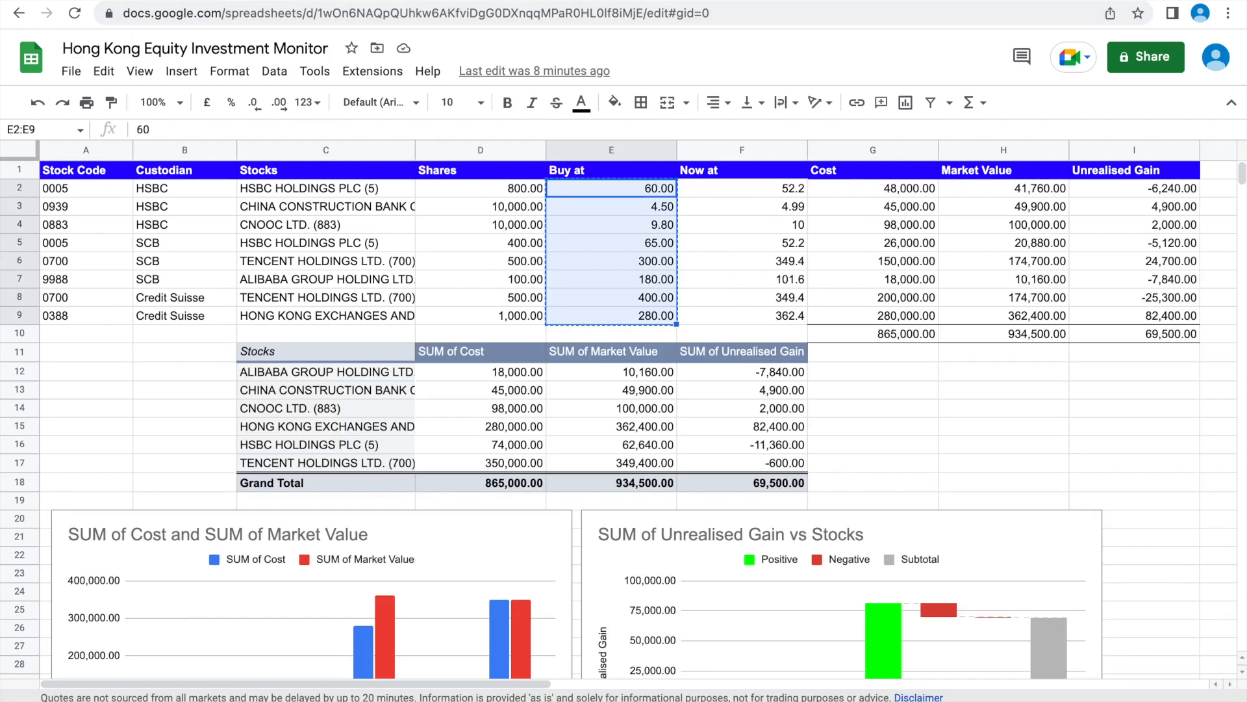
left_click(792, 195)
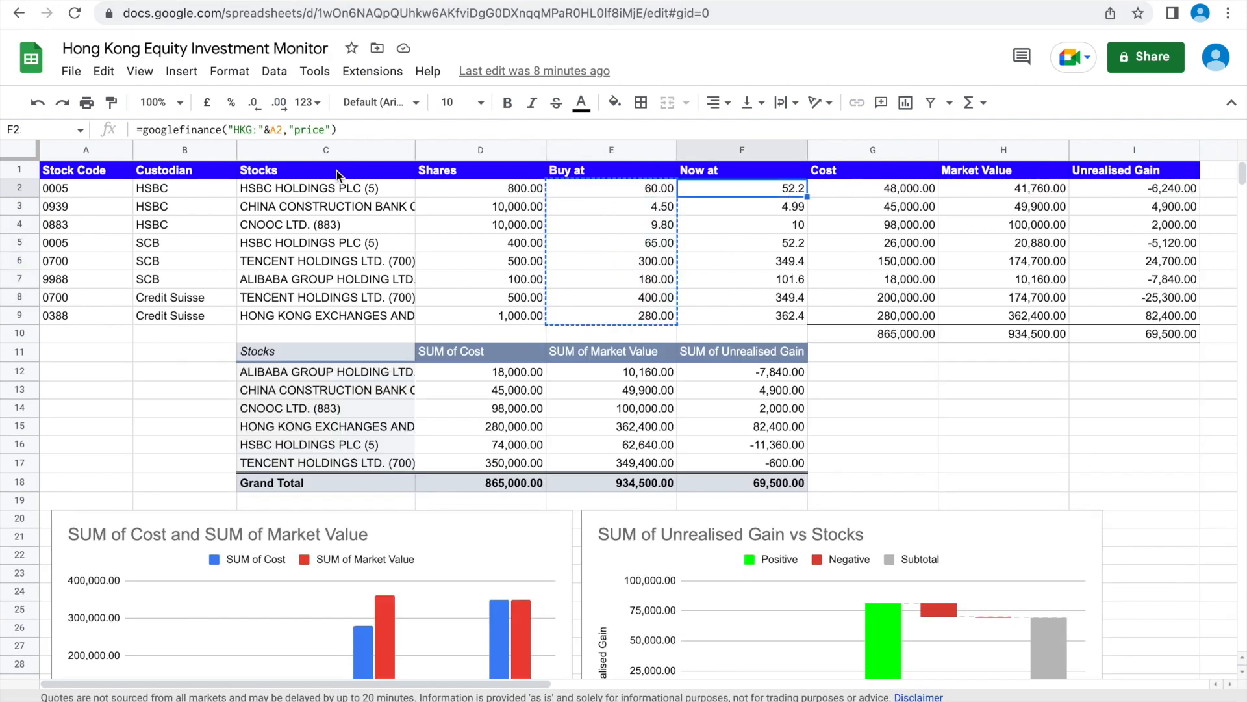
left_click(376, 133)
key("ctrl+a")
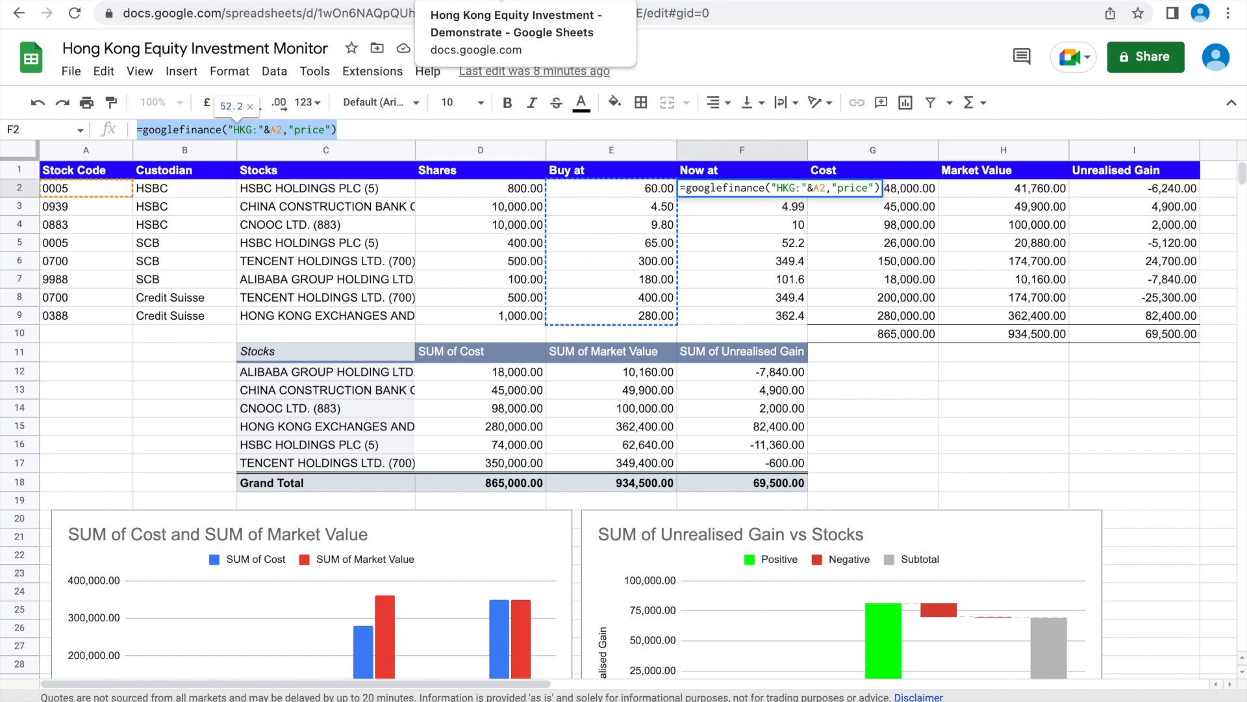
left_click(494, 0)
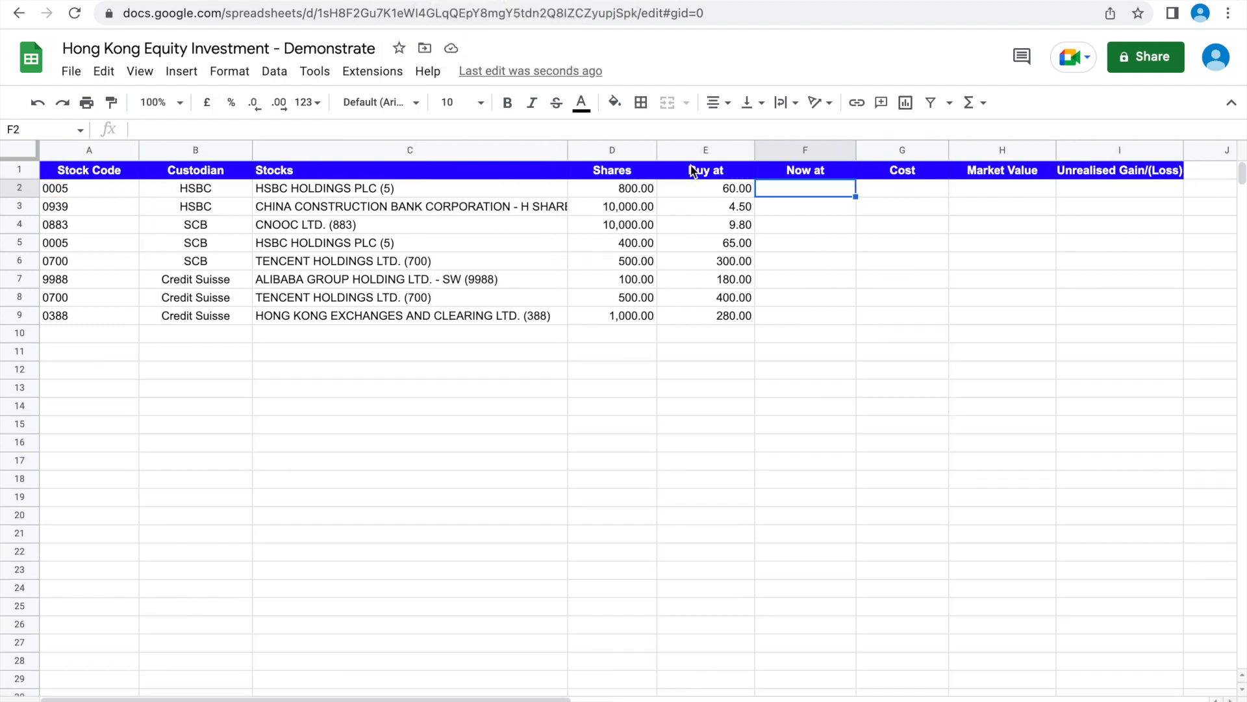
key("ctrl+v")
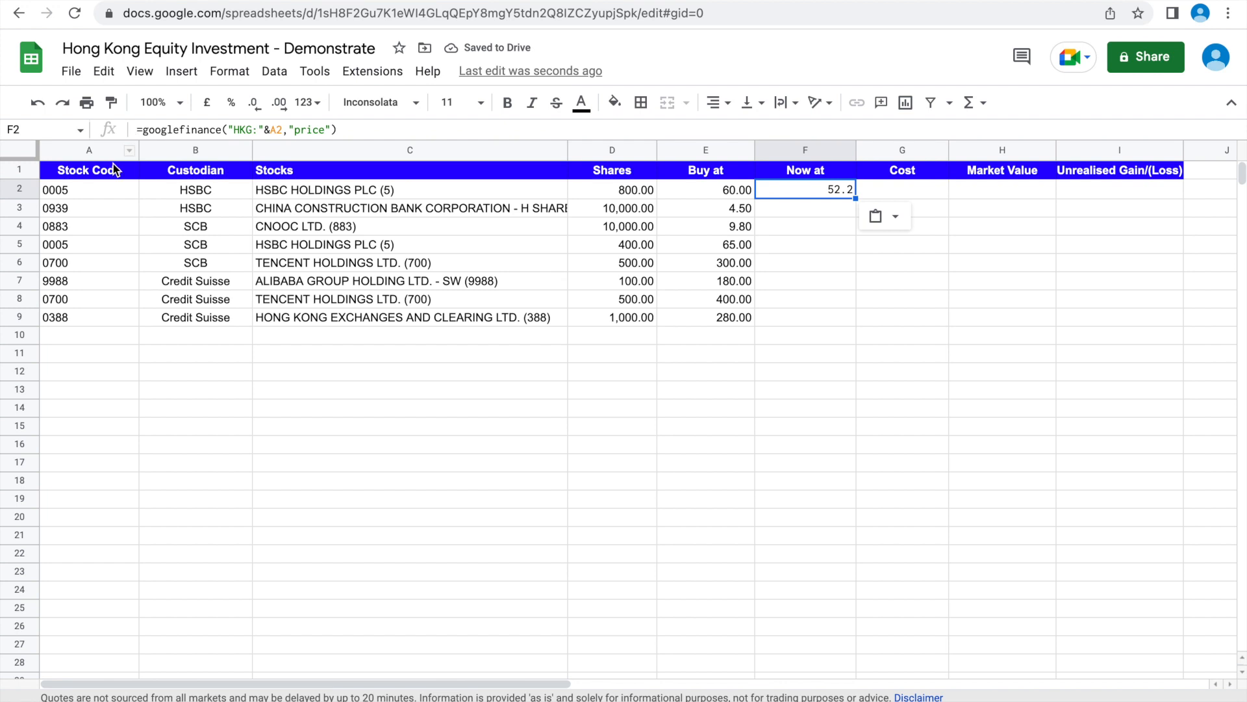
Check the Now at price in F2 against the HKEX website's quote for stock code 5.
left_click(99, 195)
left_click(826, 189)
left_click(110, 189)
left_click(1039, 2)
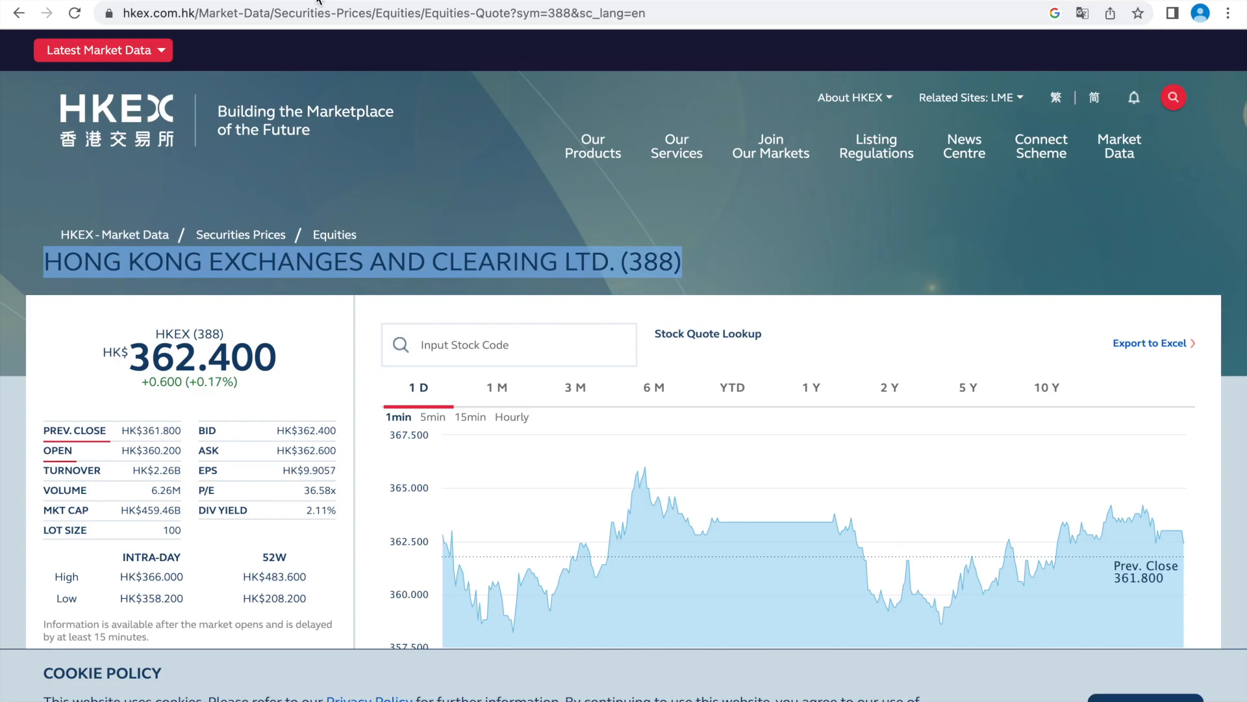
left_click(1117, 148)
left_click(134, 258)
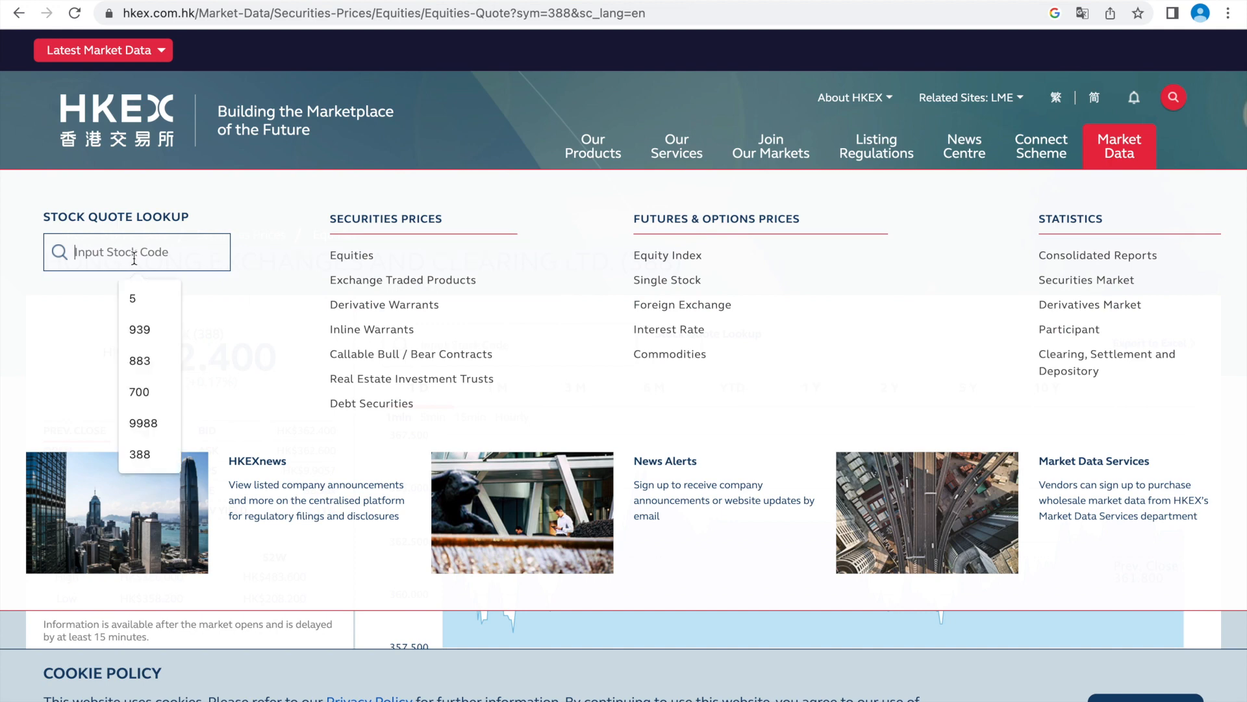
type("5")
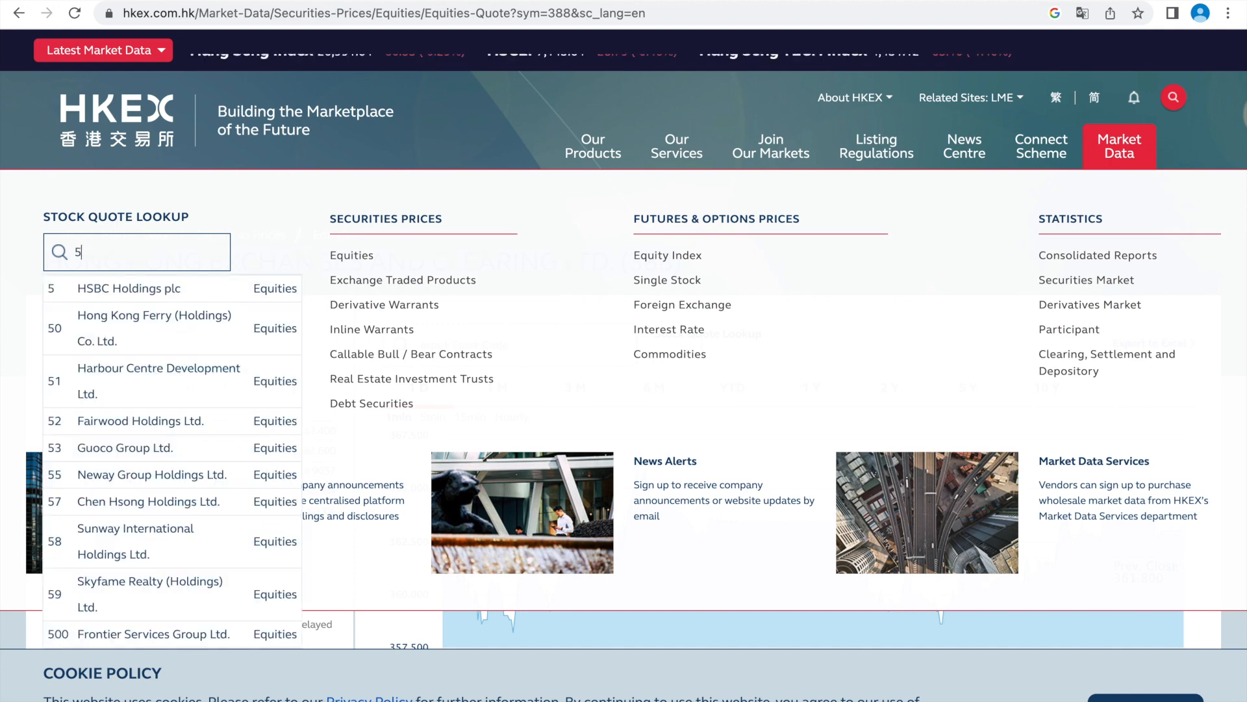
left_click(146, 294)
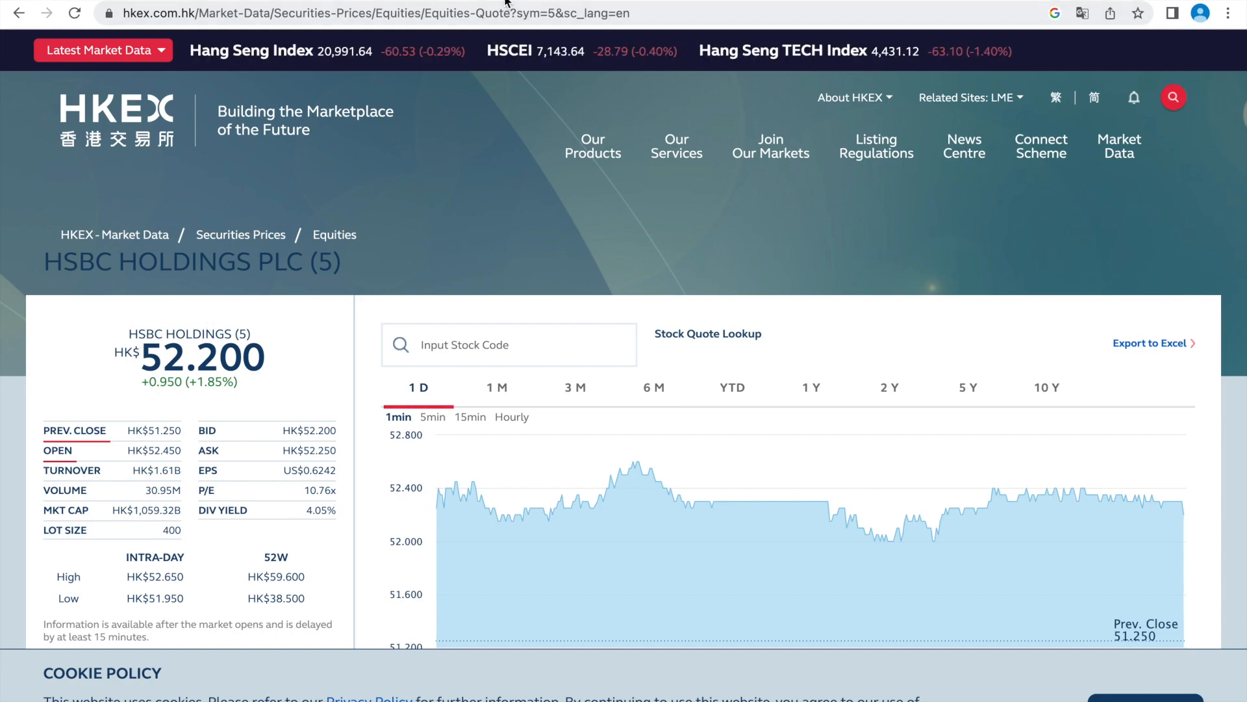
Return to the Demonstrate spreadsheet and fill the price formula from F2 down to F9.
key("ctrl+Tab")
left_click(782, 193)
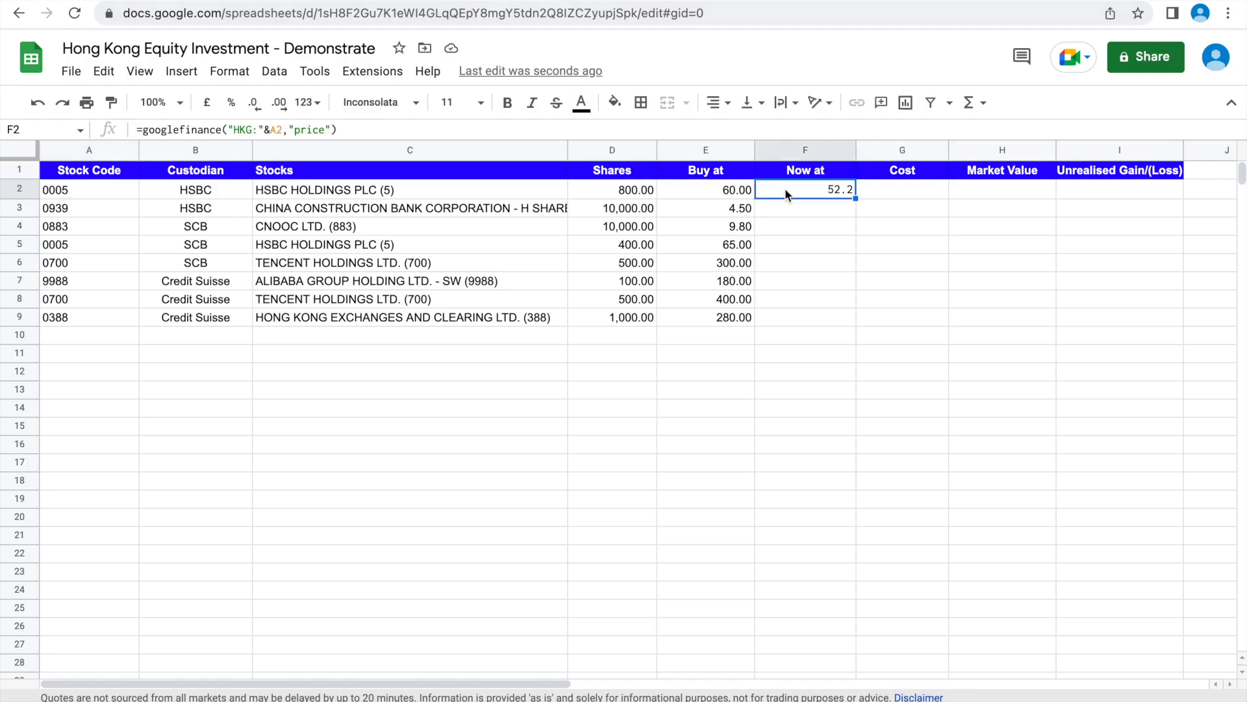
left_click_drag(854, 198, 856, 328)
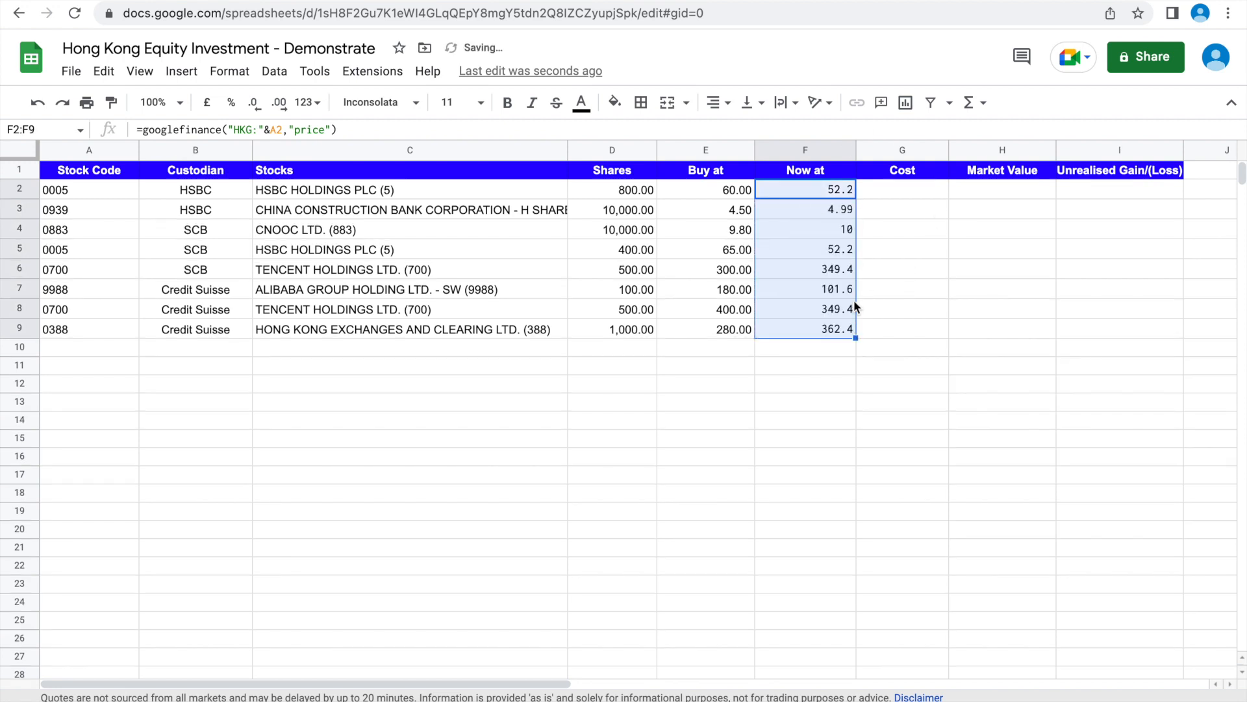
Check the Now at price in F7 against the HKEX website's quote for stock code 9988.
left_click(831, 288)
left_click(87, 286)
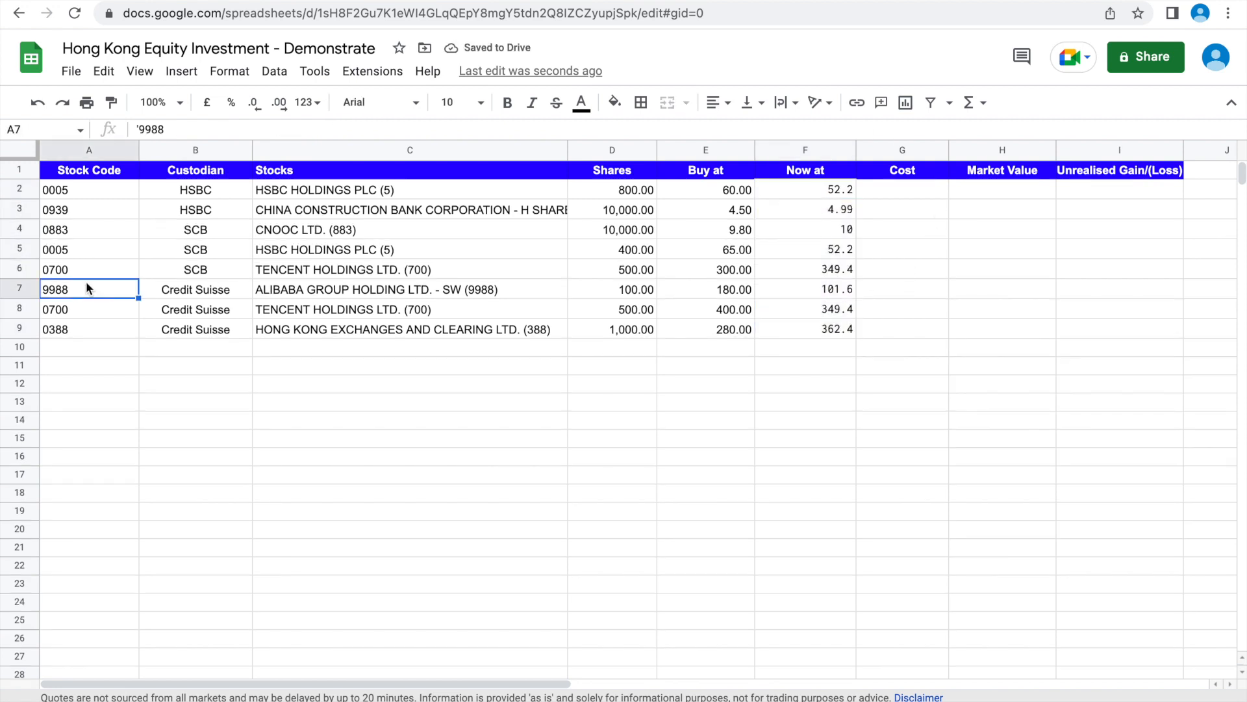
left_click(819, 308)
left_click(816, 293)
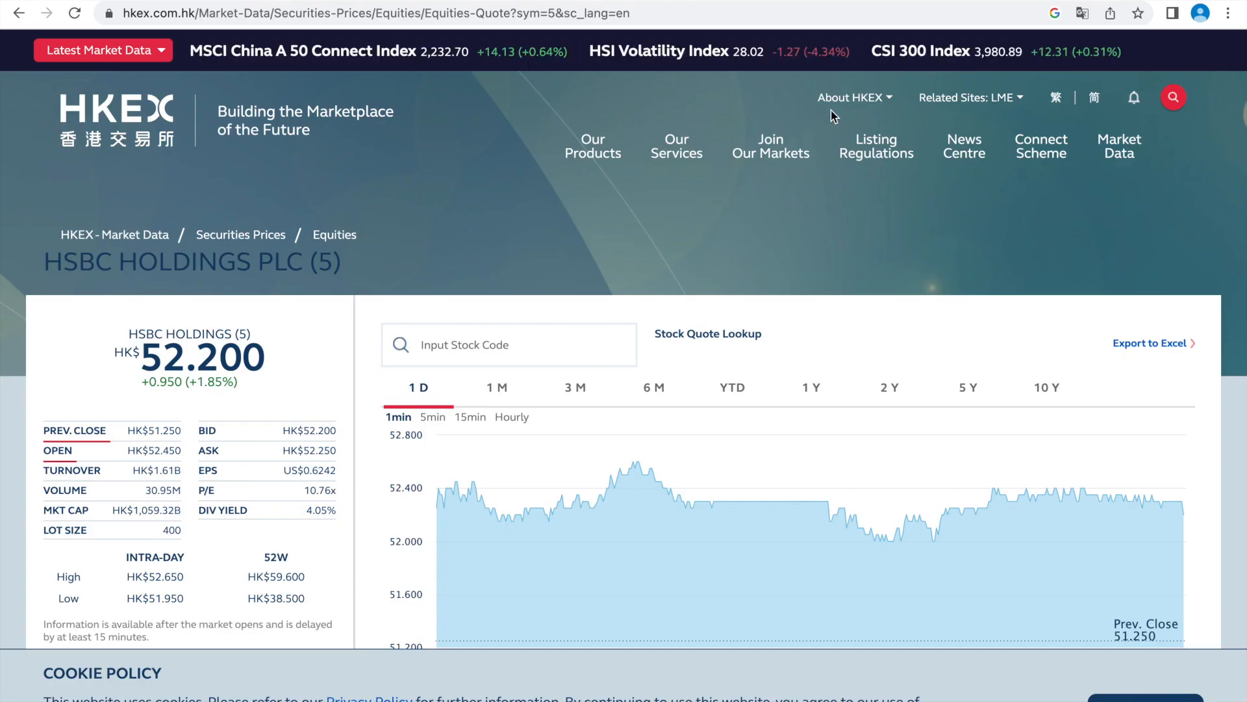
mouse_move(1119, 147)
left_click(188, 259)
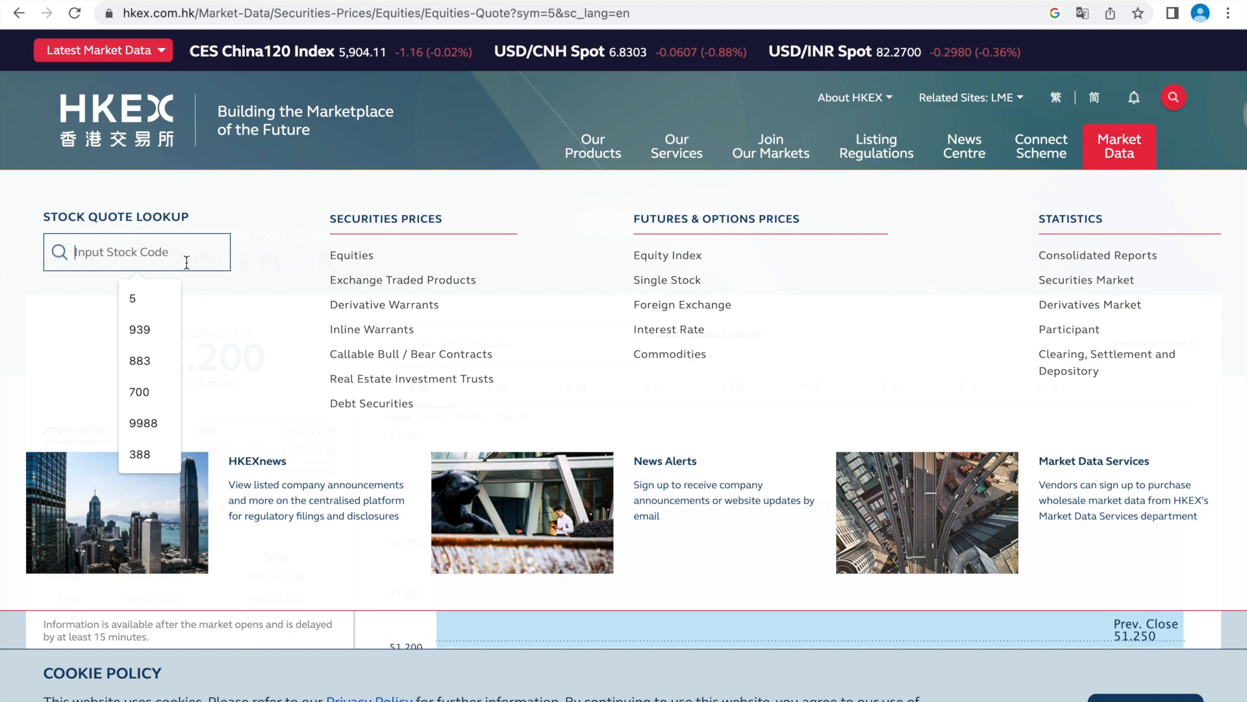
type("9988")
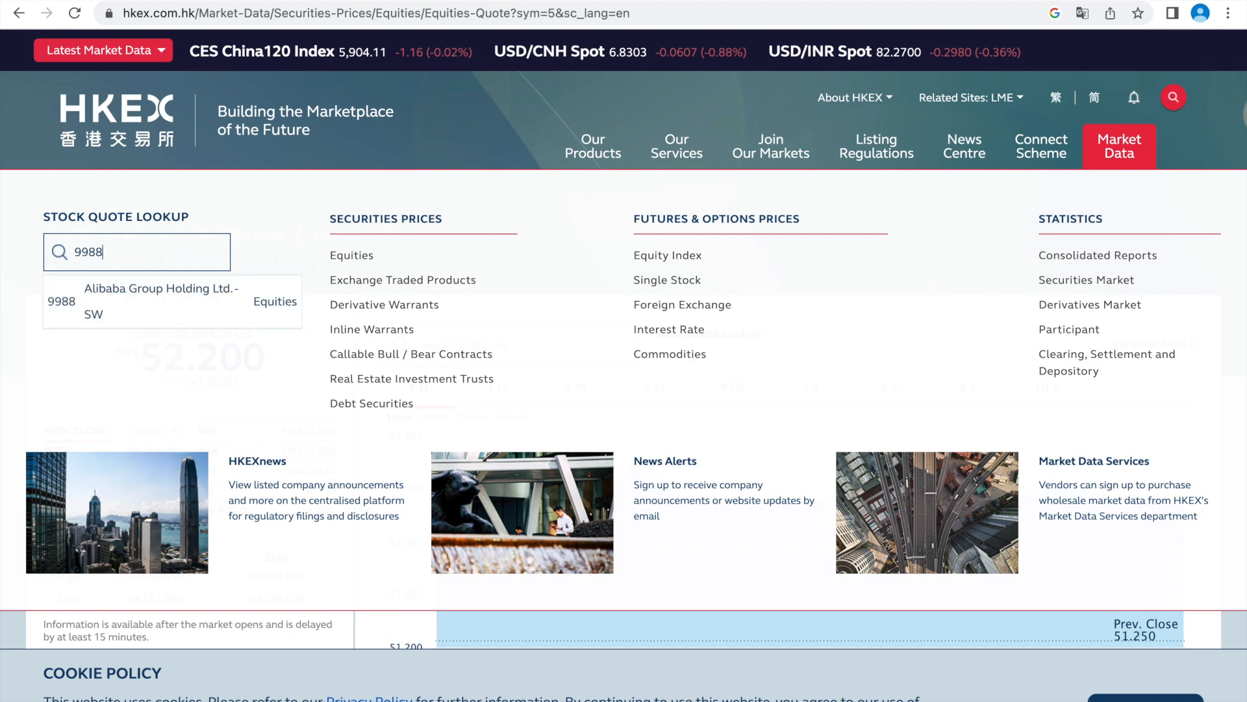
left_click(163, 315)
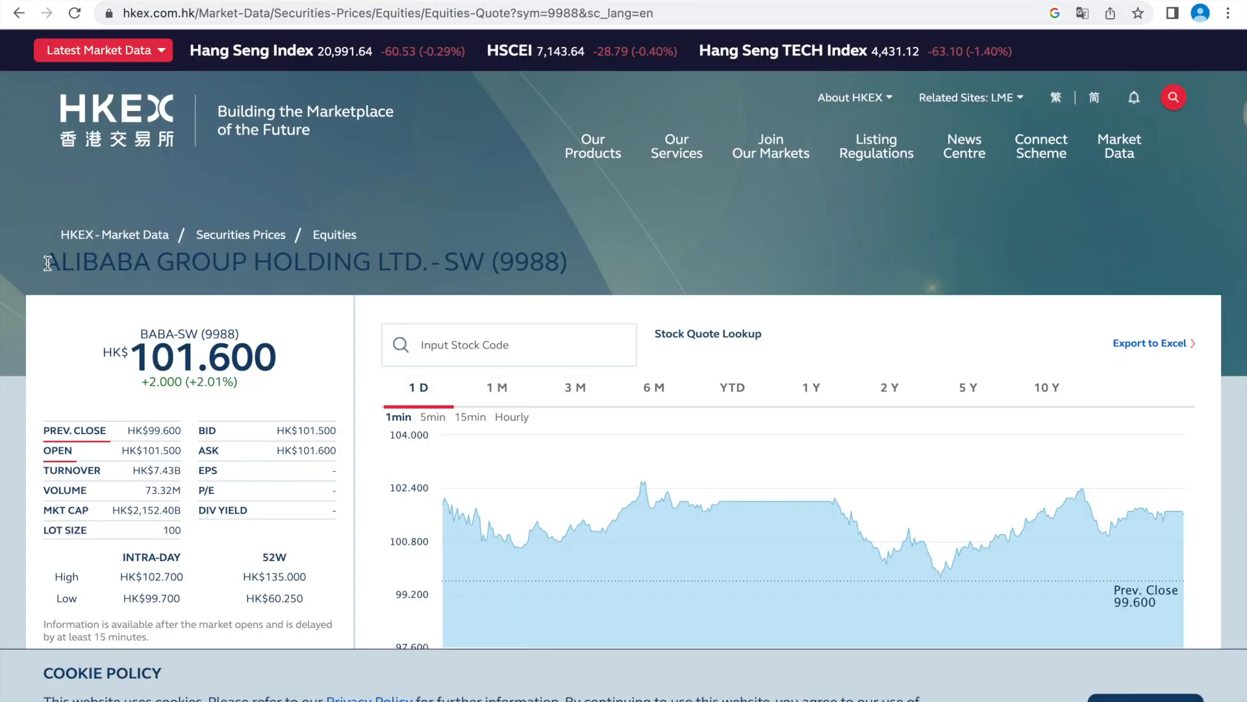
left_click_drag(46, 262, 568, 255)
left_click_drag(132, 355, 277, 357)
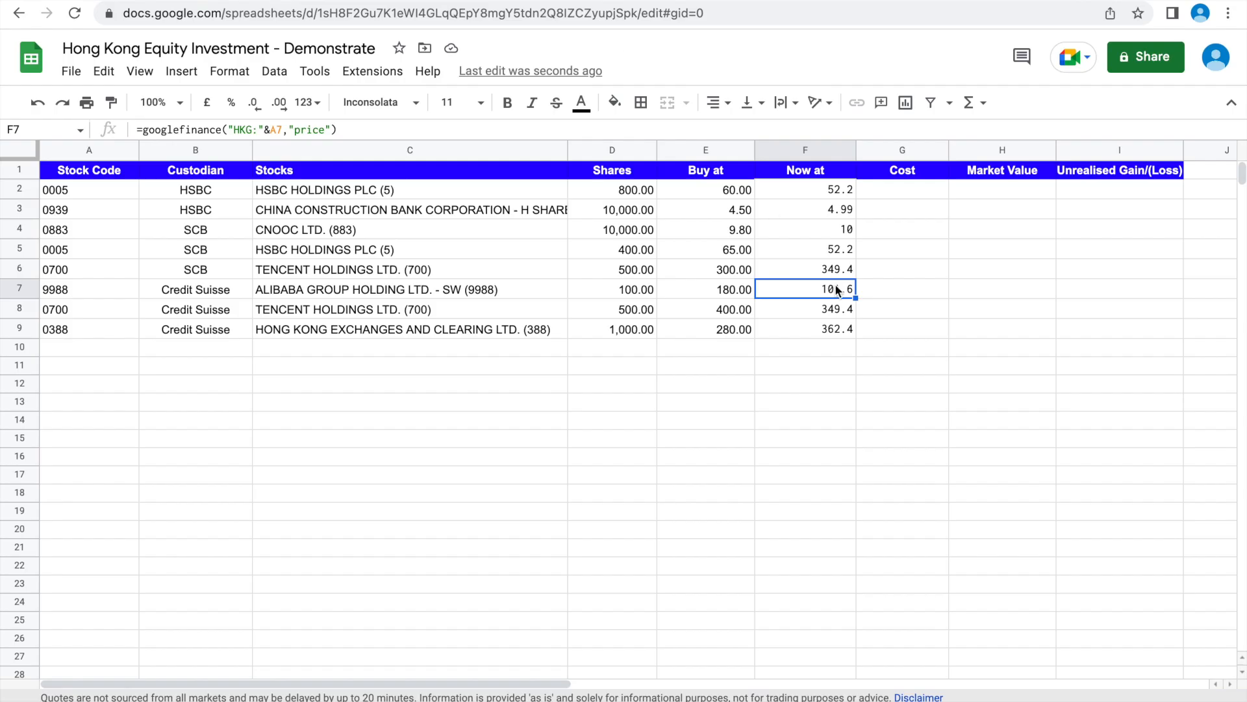
Return to the Demonstrate spreadsheet and review the Now at prices in F2 to F7.
key("Up")
key("Up")
key("Up")
key("Up")
key("Up")
key("Down")
key("Down")
key("Down")
key("Down")
key("Down")
key("Up")
key("Up")
key("Up")
key("Up")
key("Up")
Calculate Cost in G2 with the formula =D2*E2 and accept the suggested auto-fill down to G9.
key("Right")
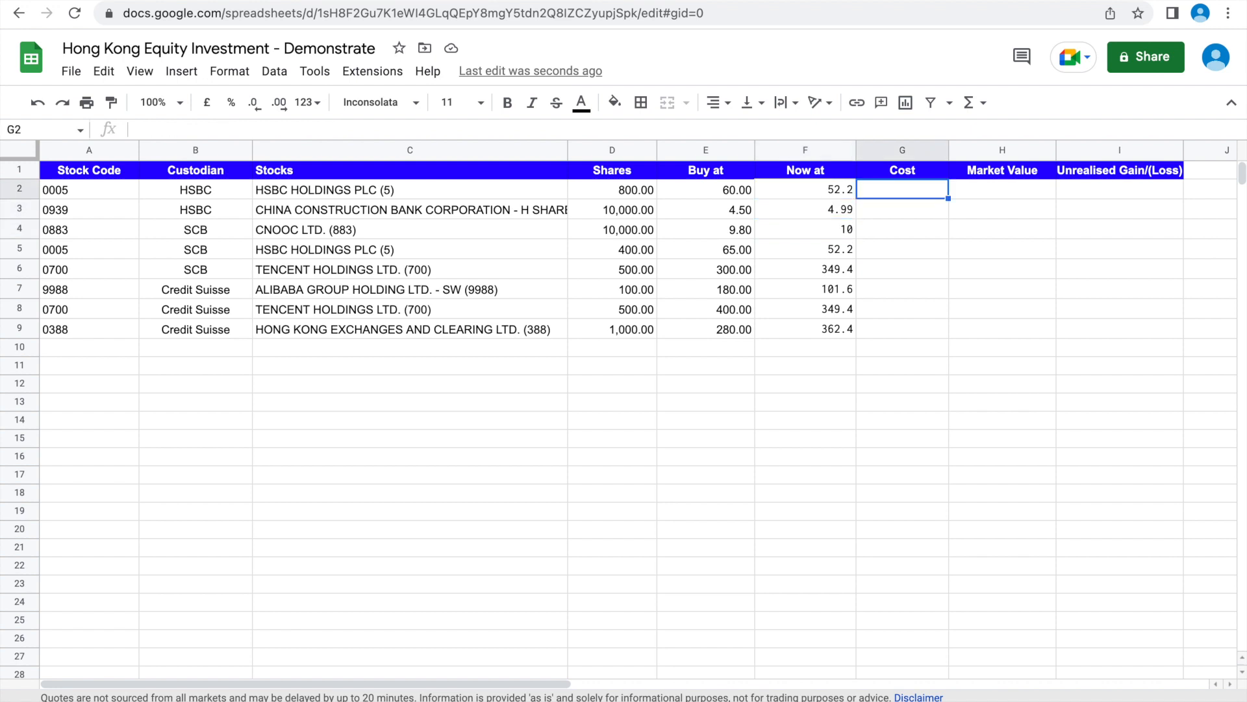
type("=")
key("Left")
key("Left")
key("Left")
key("Left")
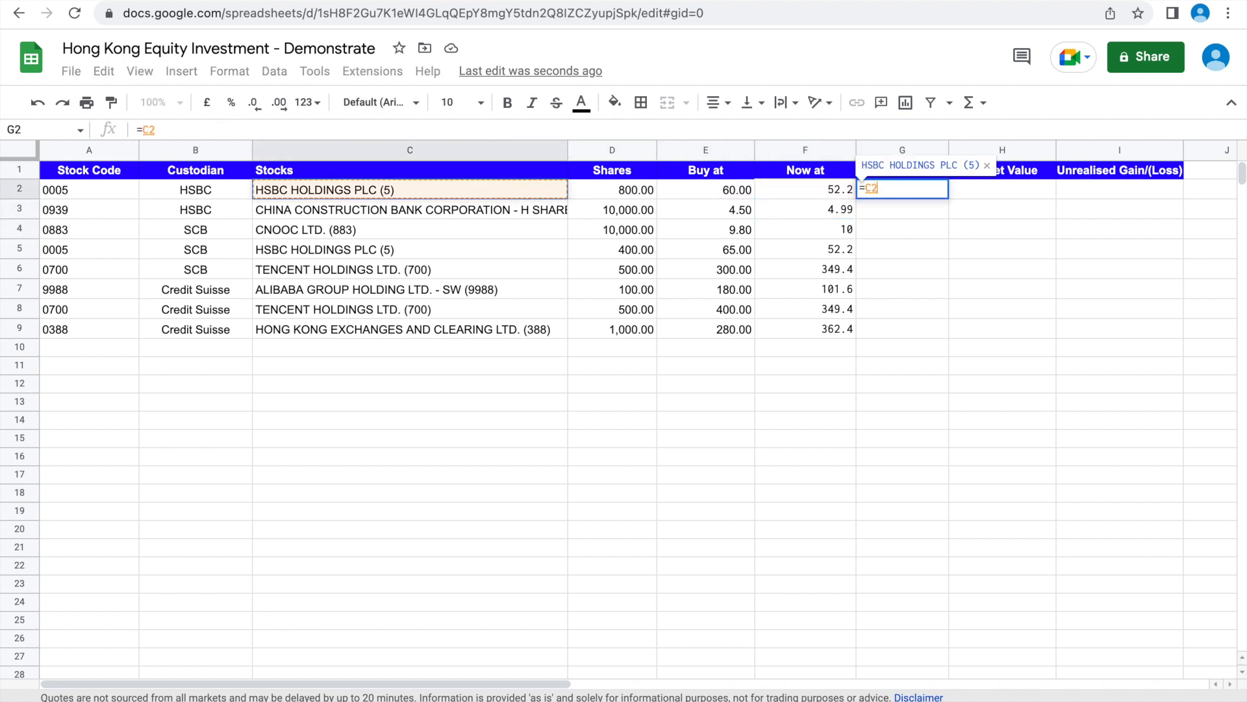
key("Right")
type("*")
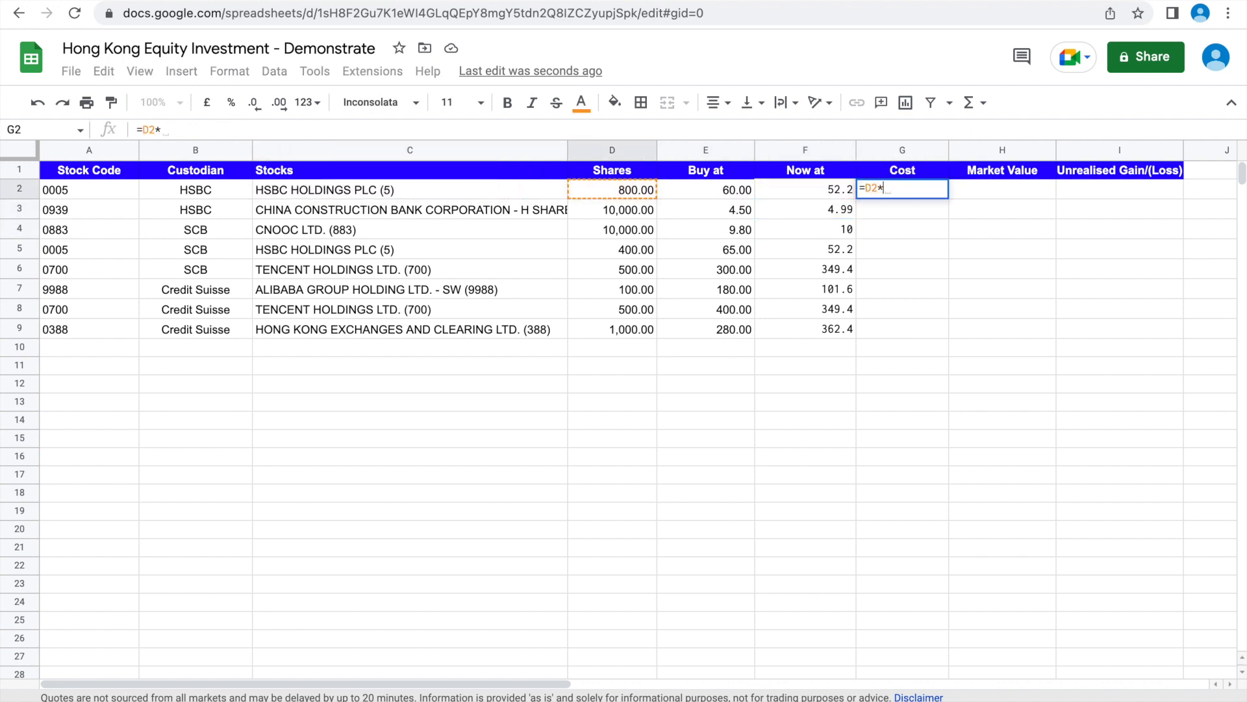
key("Left")
key("Left")
key("Return")
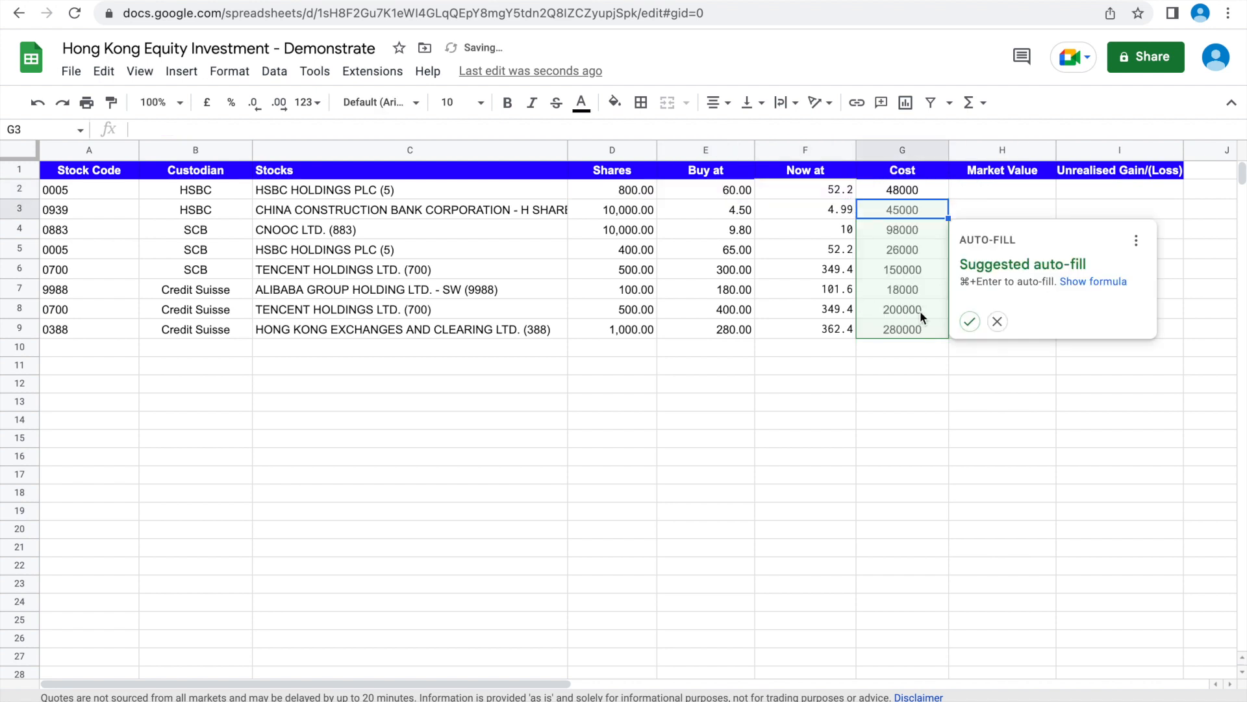
left_click(968, 322)
Apply the Number format with thousands separators and two decimals to the Cost values in G2:G9.
left_click(919, 193)
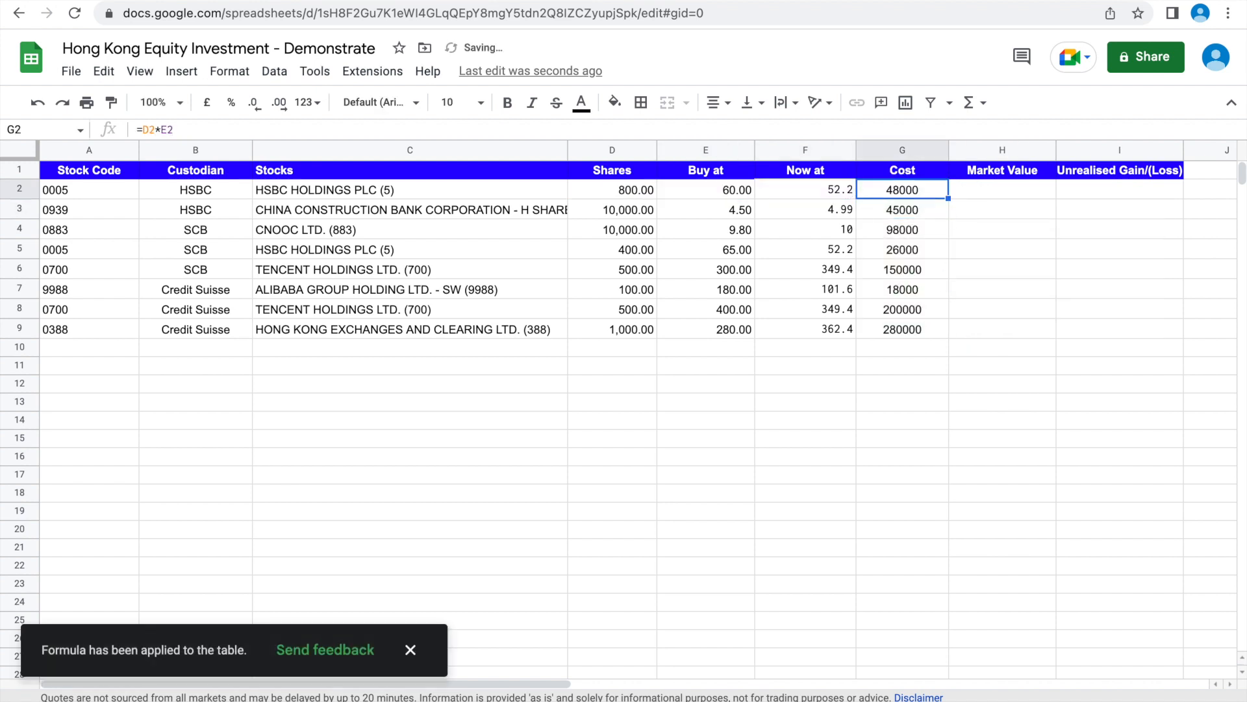
key("shift+Down")
key("shift+Down")
key("shift+Down")
key("shift+Down")
key("shift+Down")
key("shift+Down")
key("shift+Down")
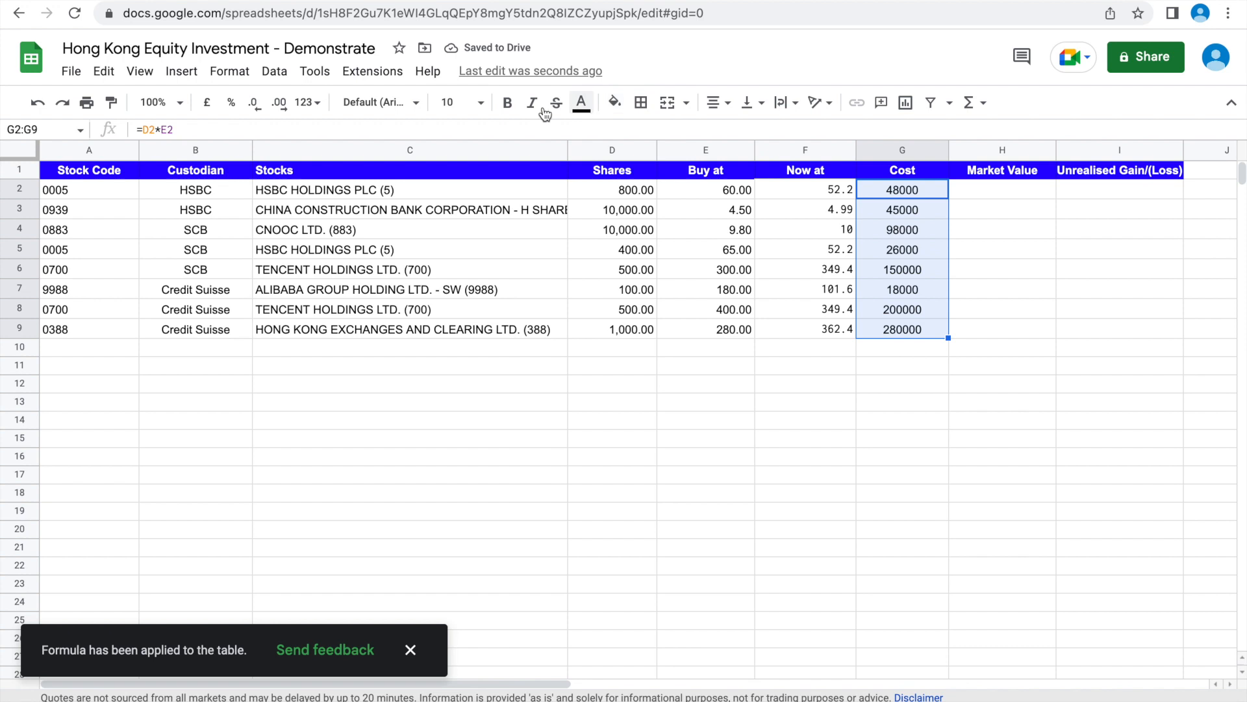
left_click(309, 103)
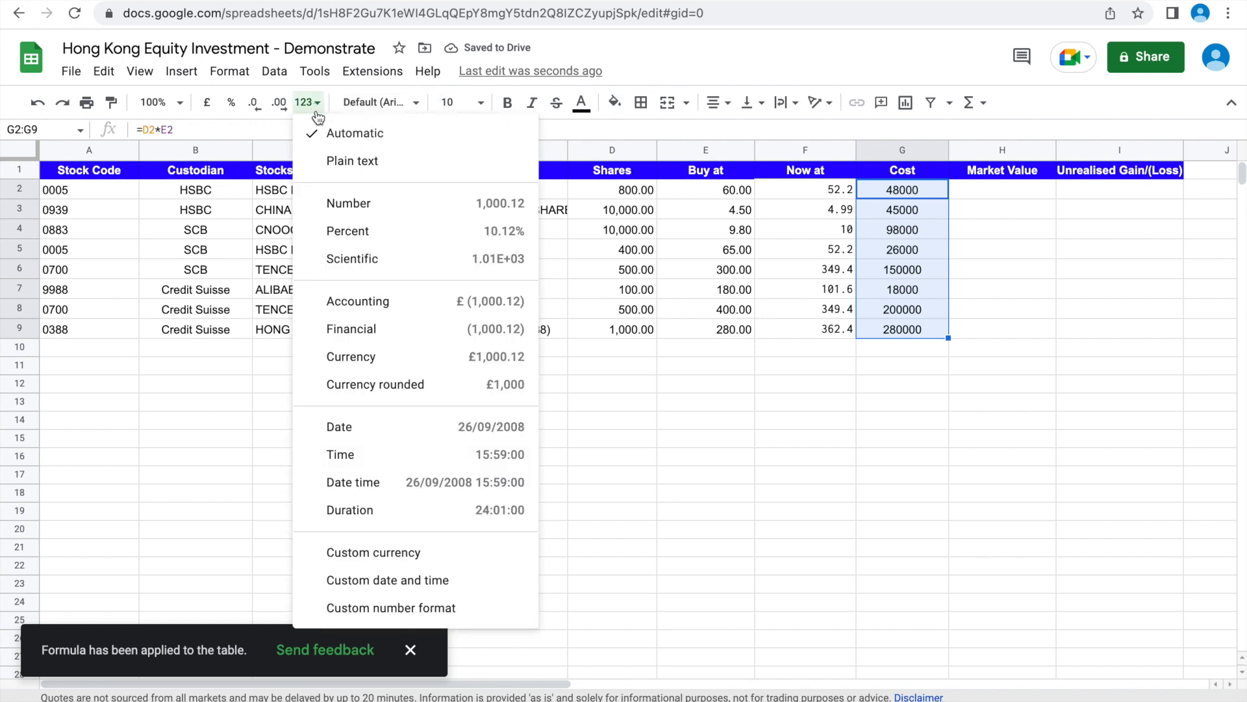
left_click(383, 205)
Calculate Market Value in H2 with the formula =D2*F2 and accept the suggested auto-fill down to H9.
left_click(961, 269)
left_click(1000, 210)
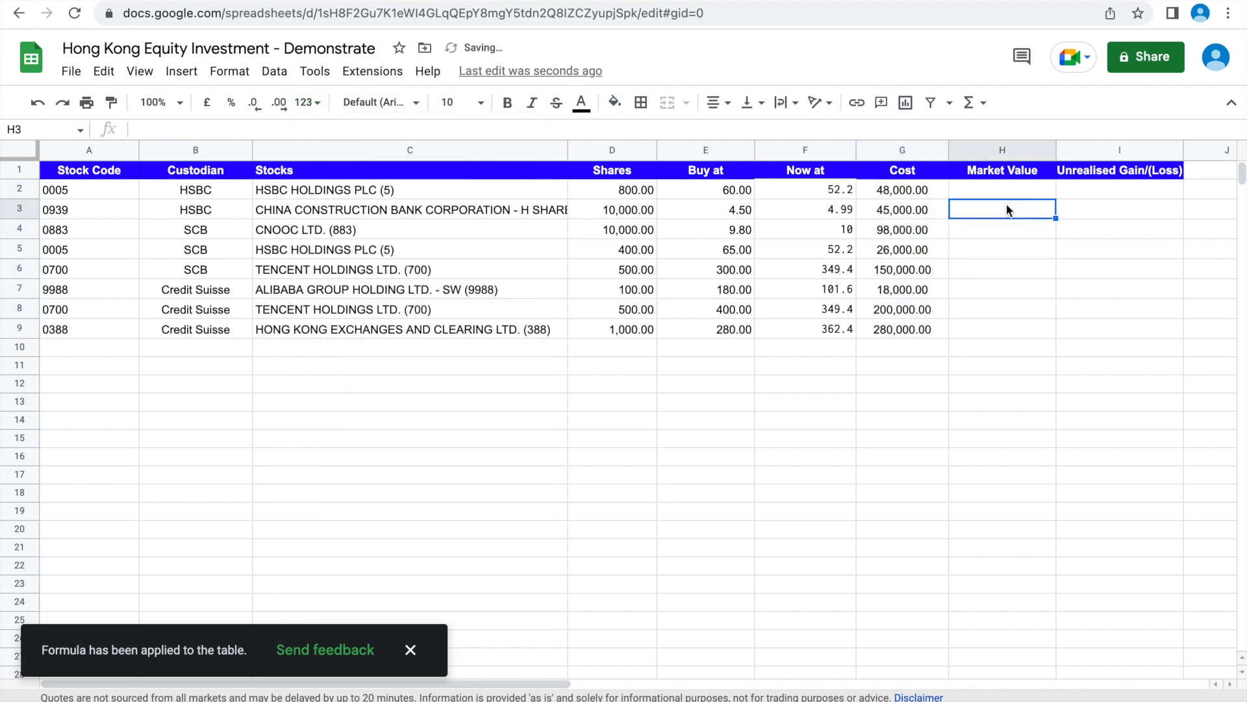
left_click(1008, 190)
type("=")
key("Left")
key("Left")
key("Left")
key("Left")
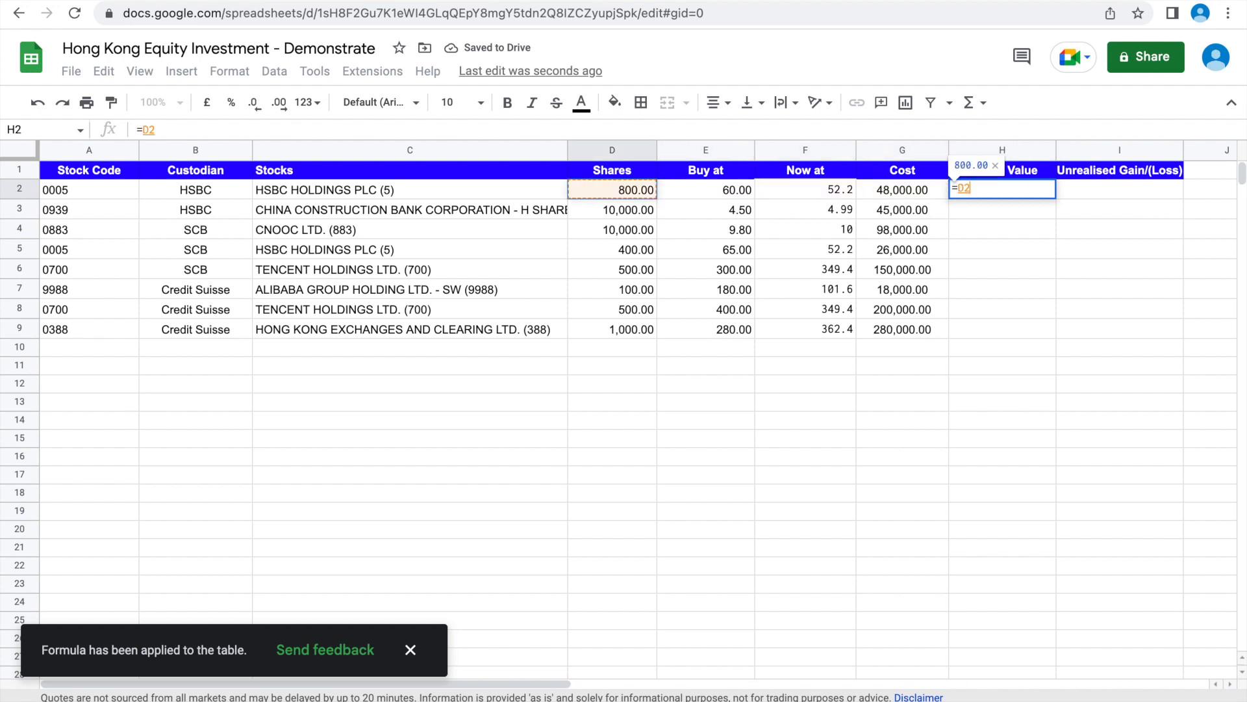
type("*")
key("Right")
key("Right")
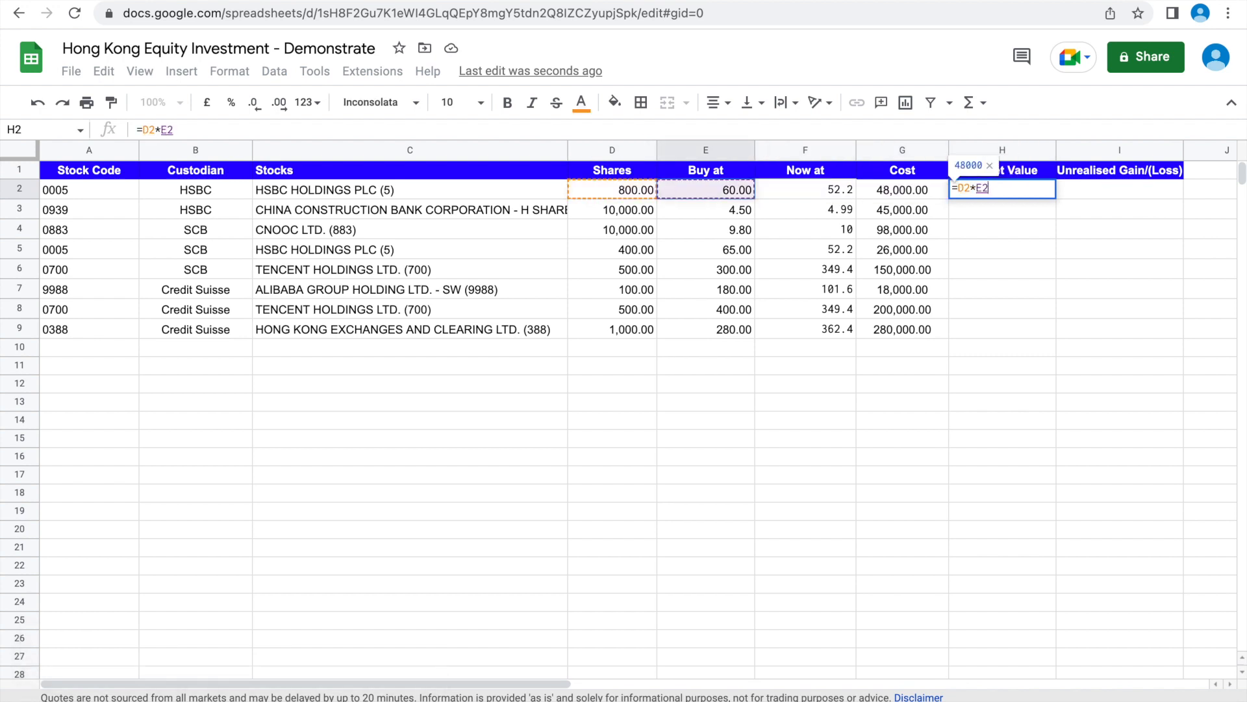
key("Return")
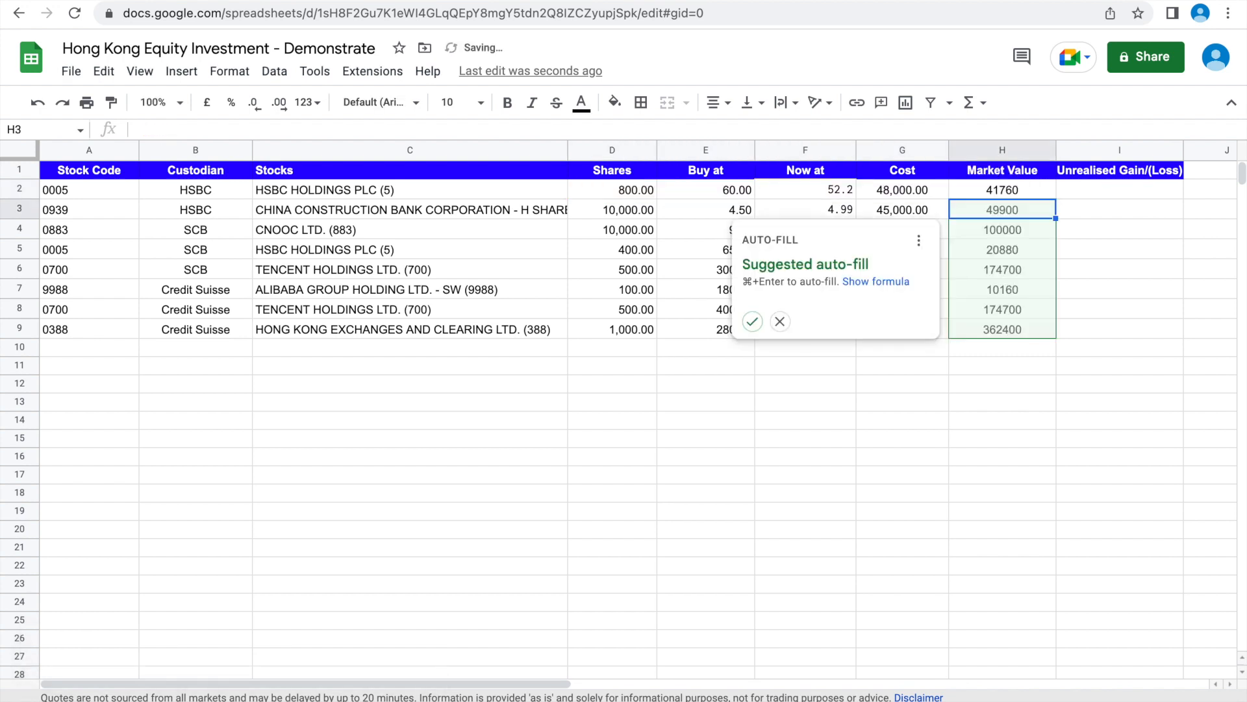
left_click(752, 321)
Apply the Number format with two decimals to the Market Value figures in H2:H9.
left_click_drag(958, 189, 975, 330)
left_click(308, 102)
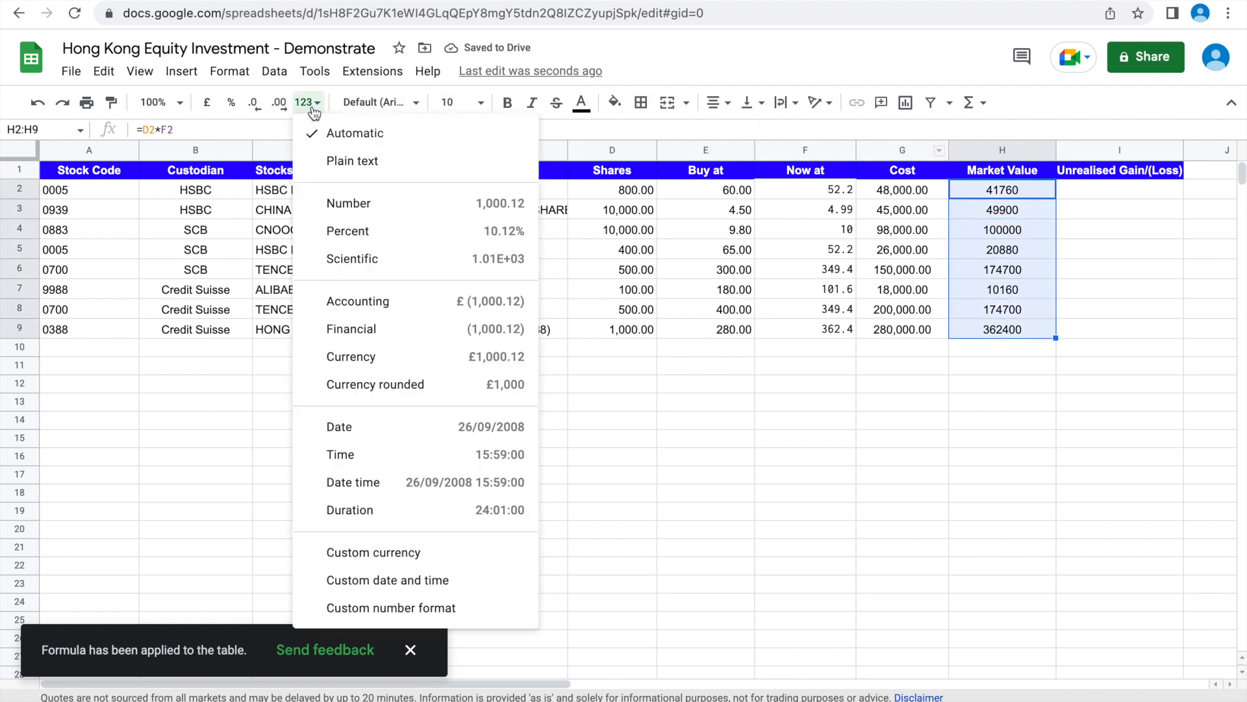
left_click(337, 201)
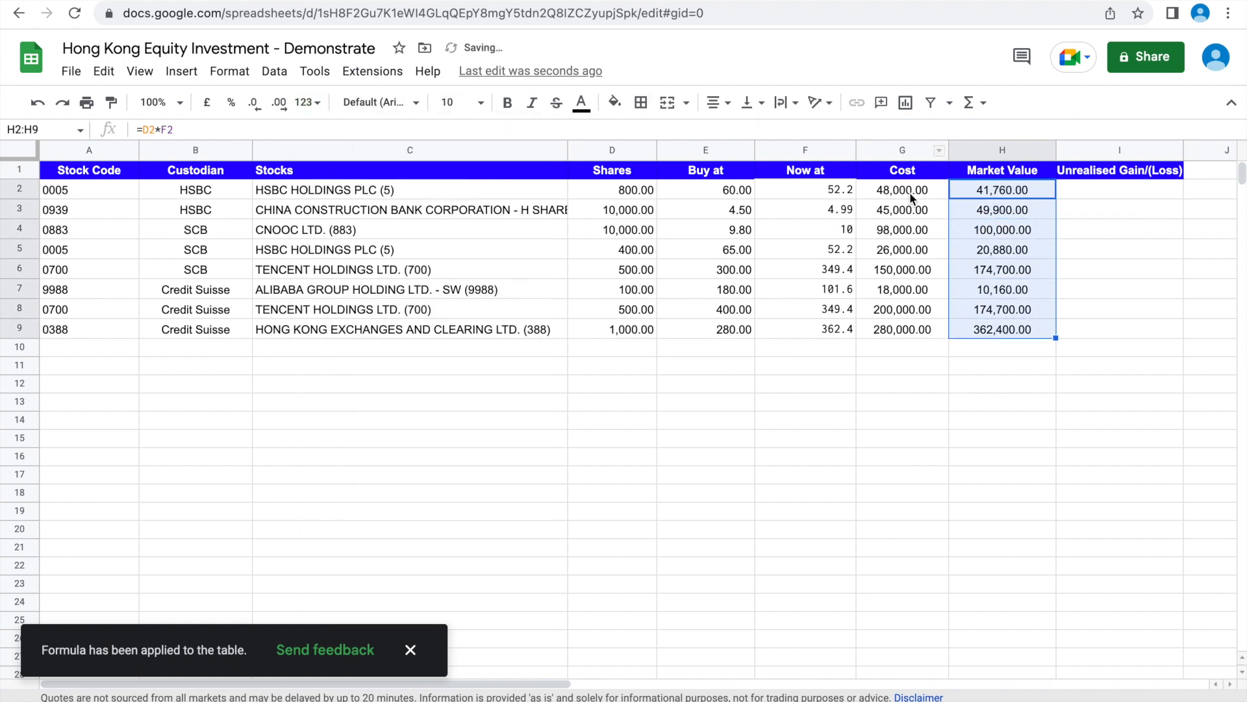
Right-align the numeric columns from Shares to Market Value in D2:H9.
left_click(823, 189)
left_click(708, 190)
left_click_drag(611, 190, 1001, 329)
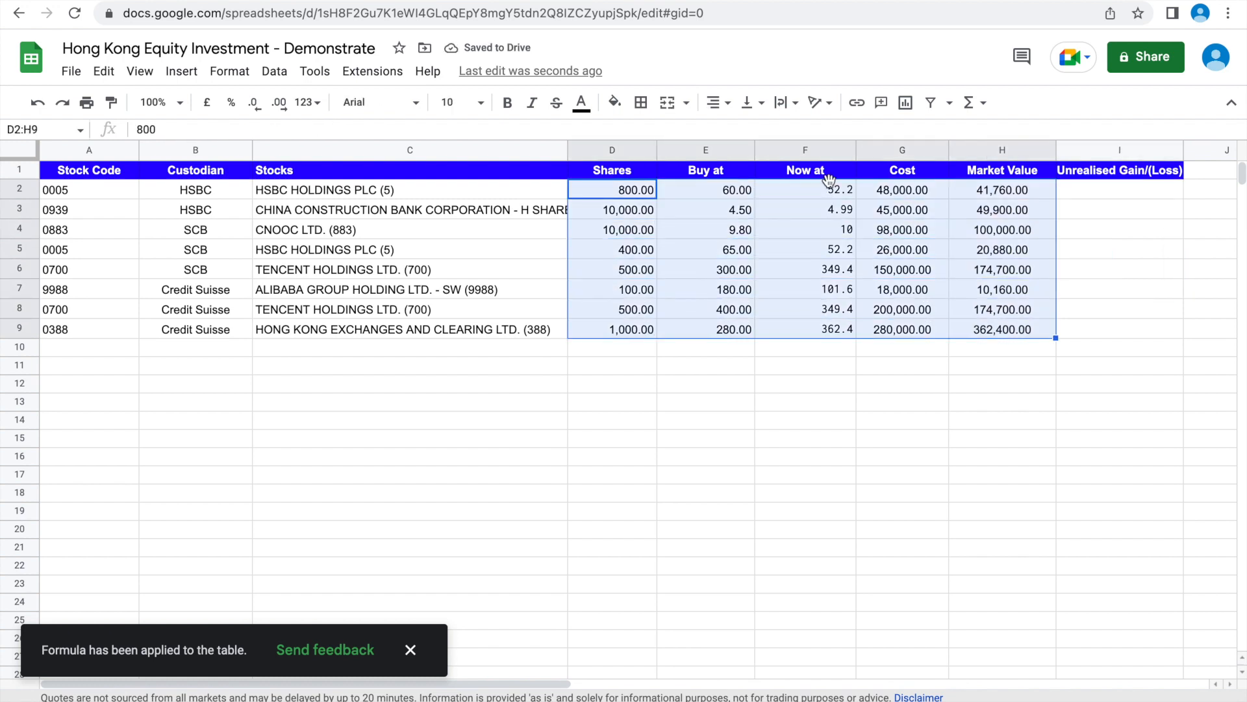
left_click(719, 102)
left_click(761, 135)
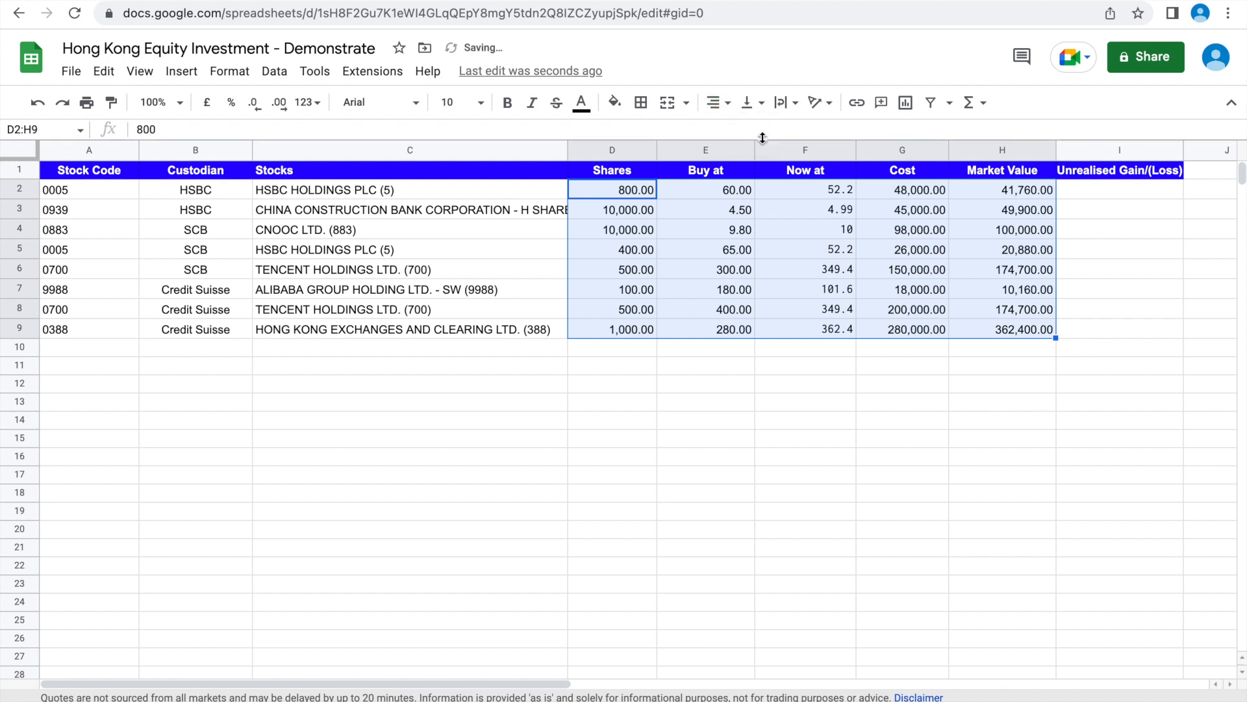
Calculate Unrealised Gain/(Loss) in I2 with the formula =H2-G2 and accept the suggested auto-fill down to I9.
left_click(1094, 189)
type("=")
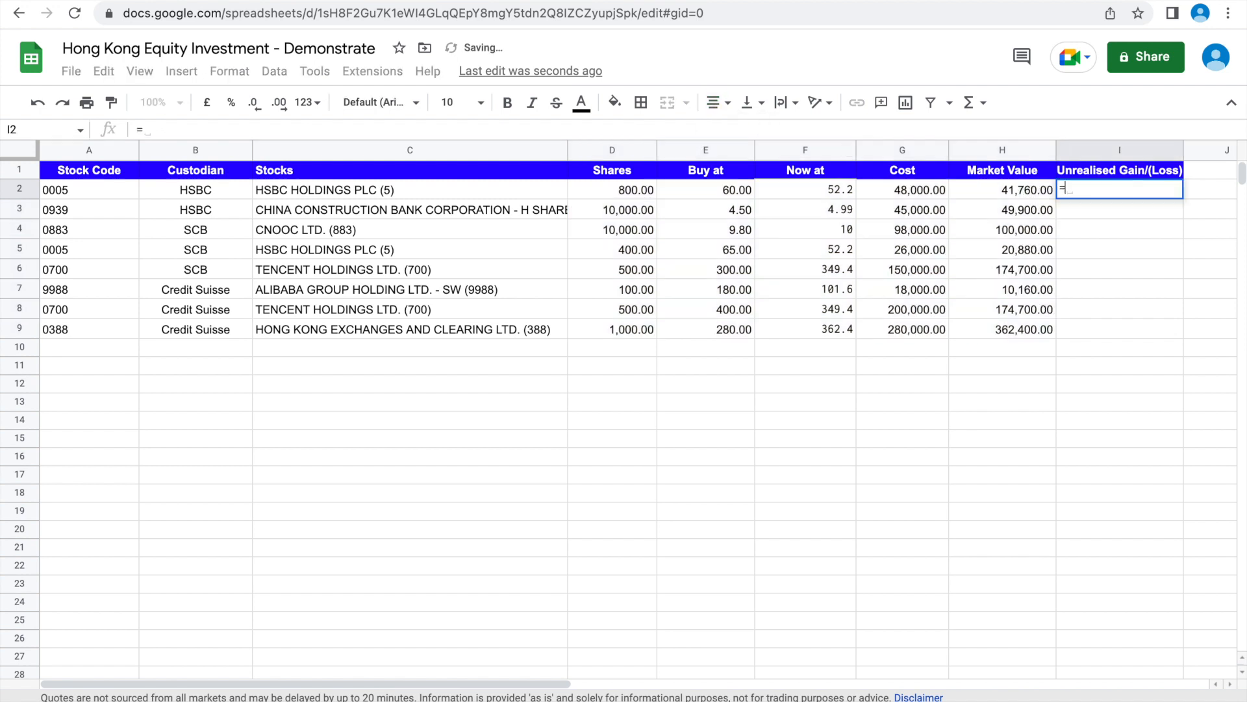
key("Left")
type("-")
key("Left")
key("Left")
key("Return")
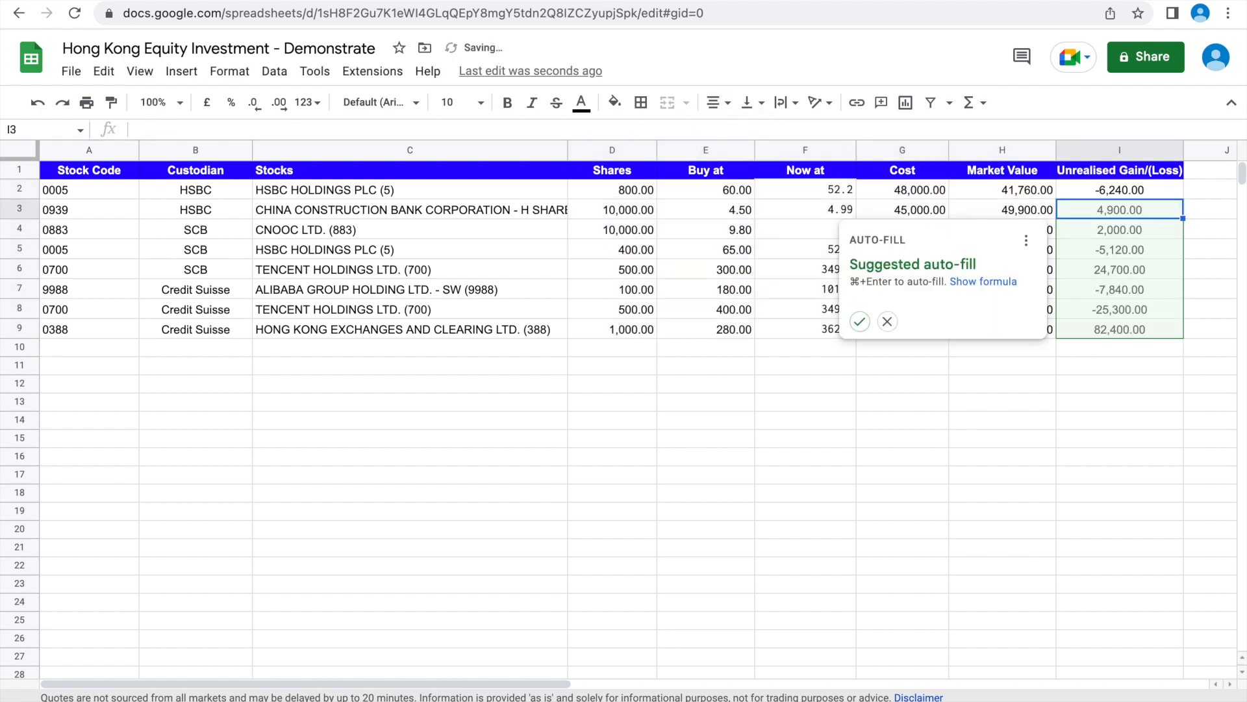
left_click(860, 321)
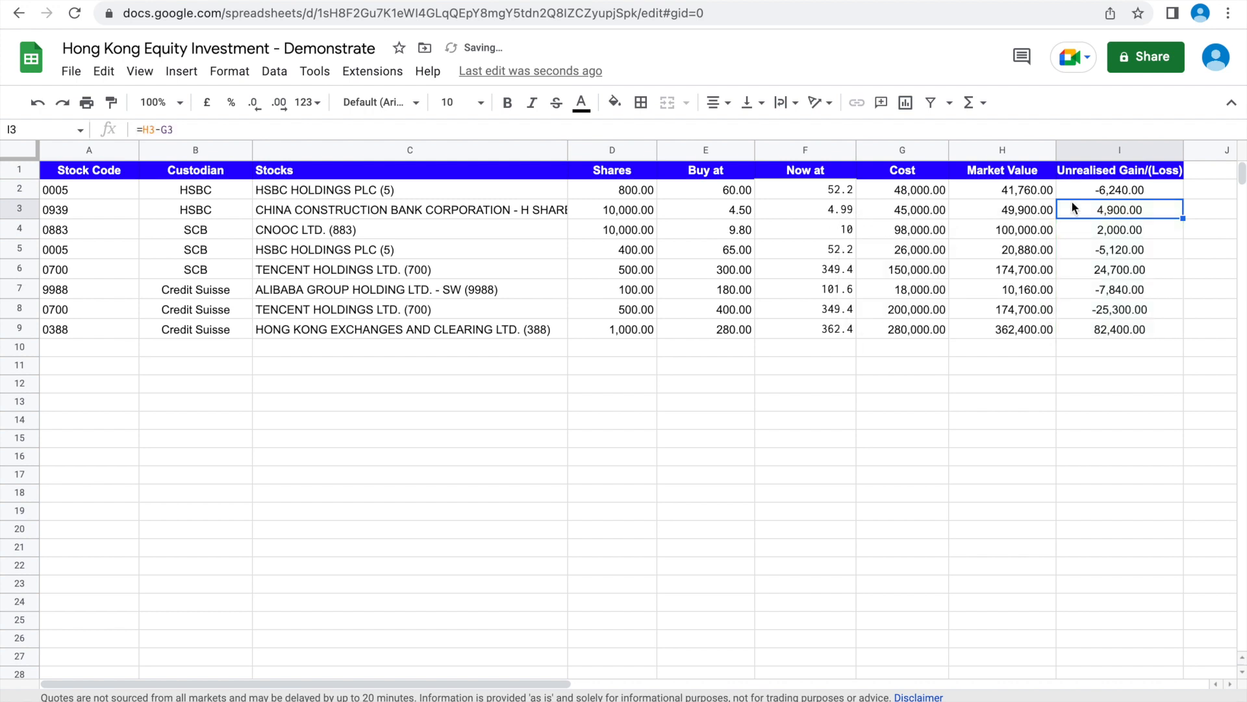
Right-align the Unrealised Gain/(Loss) values in I2:I9.
left_click(1113, 196)
key("shift+Down")
key("shift+Down")
key("shift+Down")
key("shift+Down")
key("shift+Down")
key("shift+Down")
key("shift+Down")
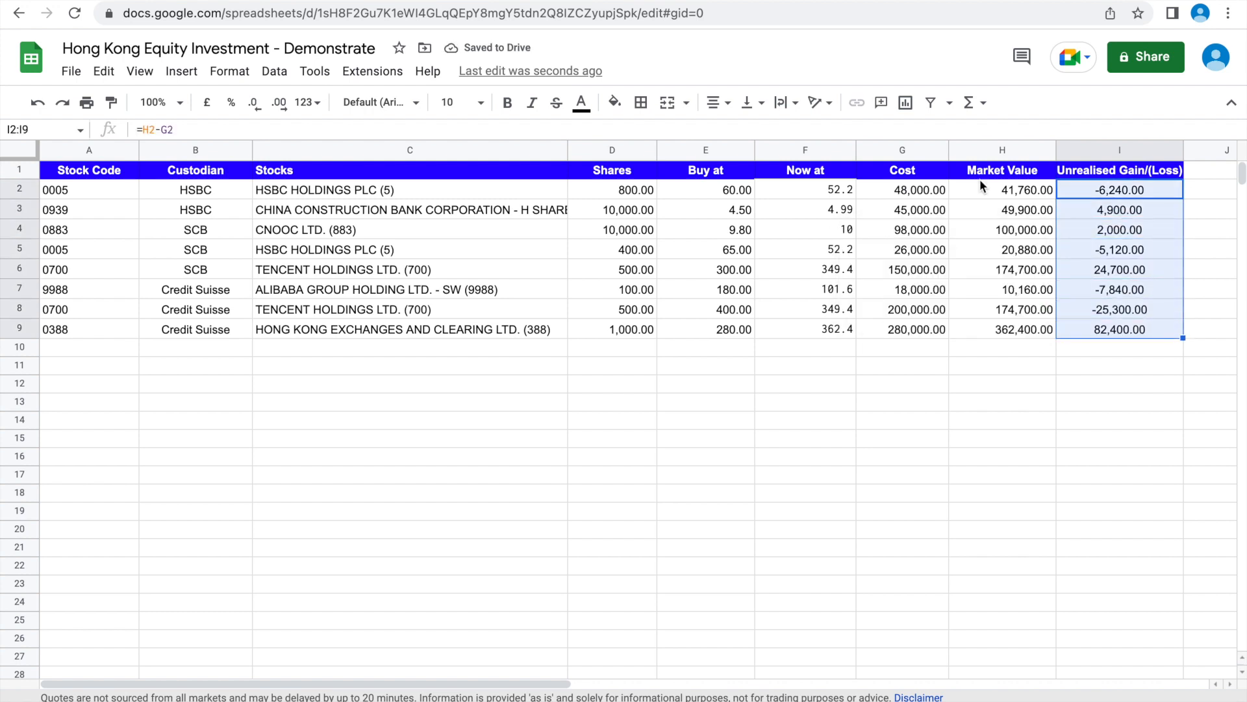
left_click(720, 104)
left_click(758, 132)
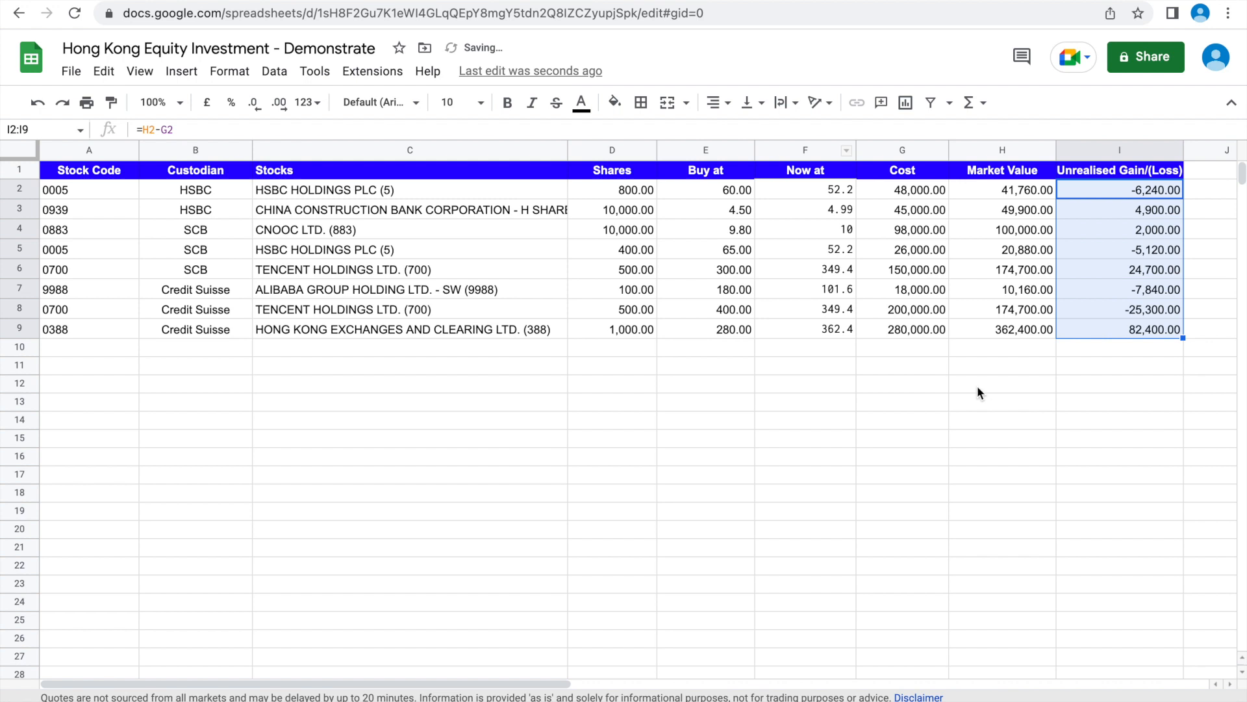
left_click(978, 386)
Review the Unrealised Gain/(Loss) figures in I2 to I9.
left_click(1114, 333)
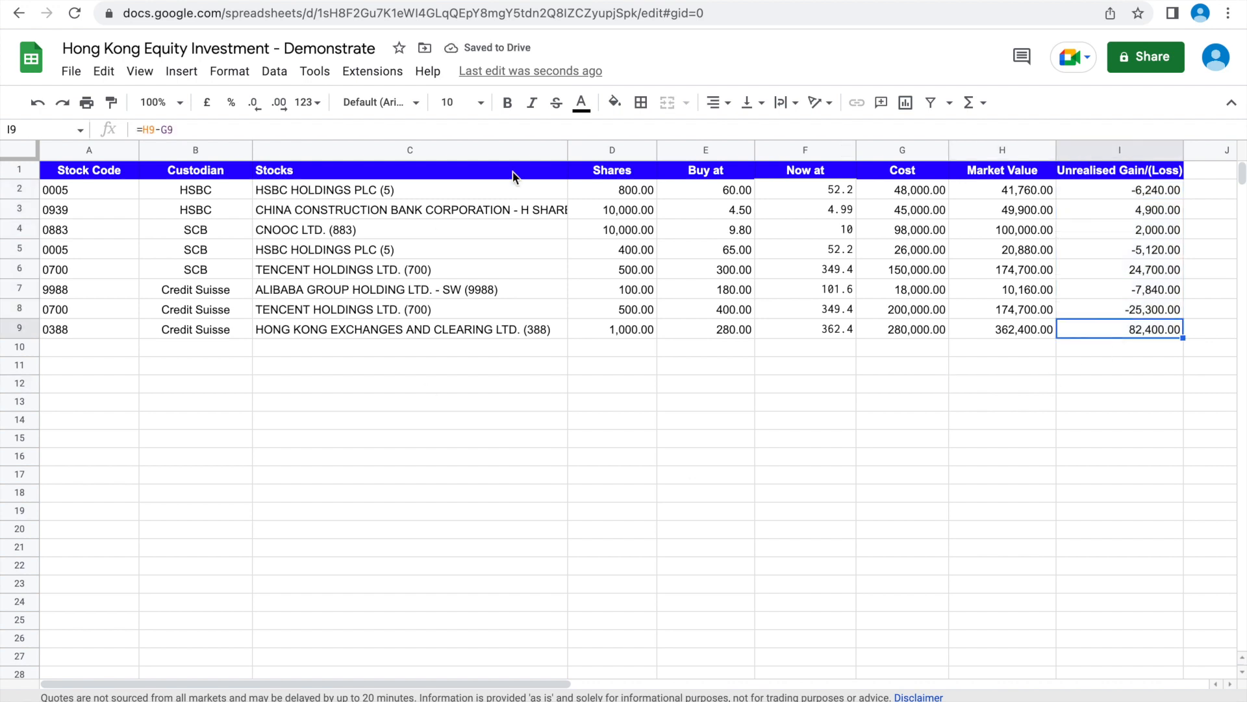
left_click(1144, 190)
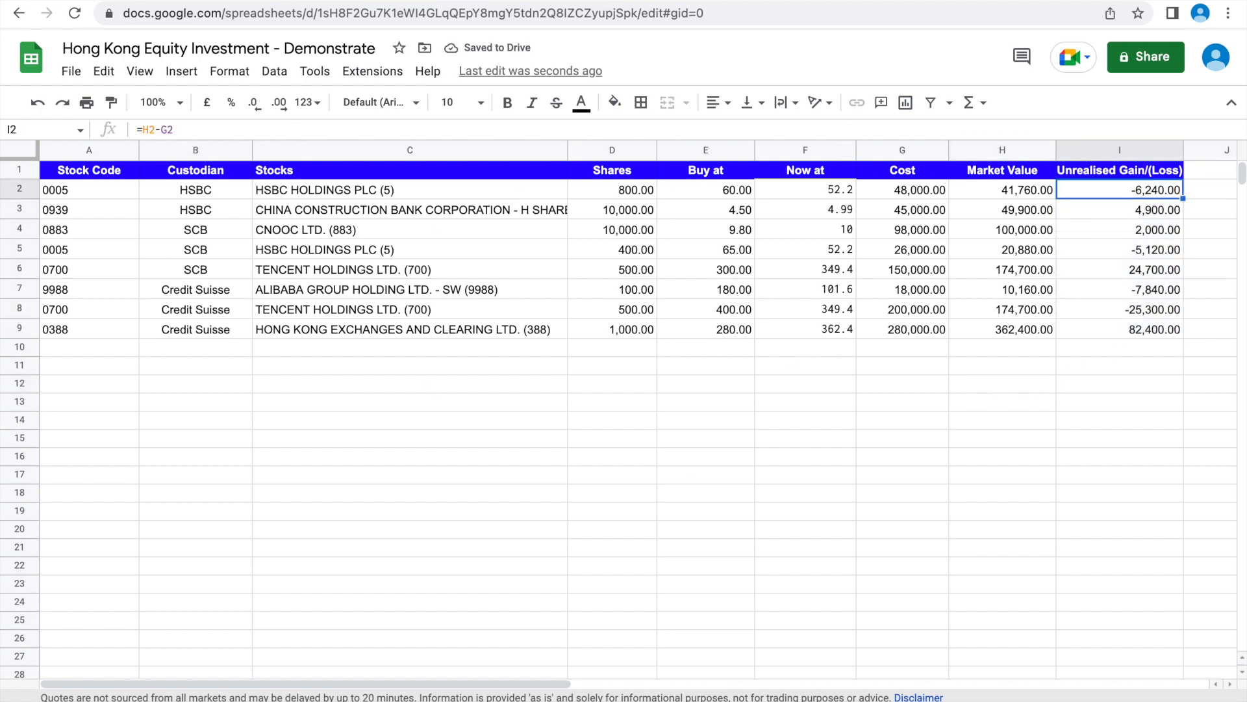
key("shift+Down")
key("shift+Down")
key("shift+Down")
key("shift+Down")
key("shift+Down")
key("shift+Down")
key("shift+Down")
key("shift+Down")
key("shift+Up")
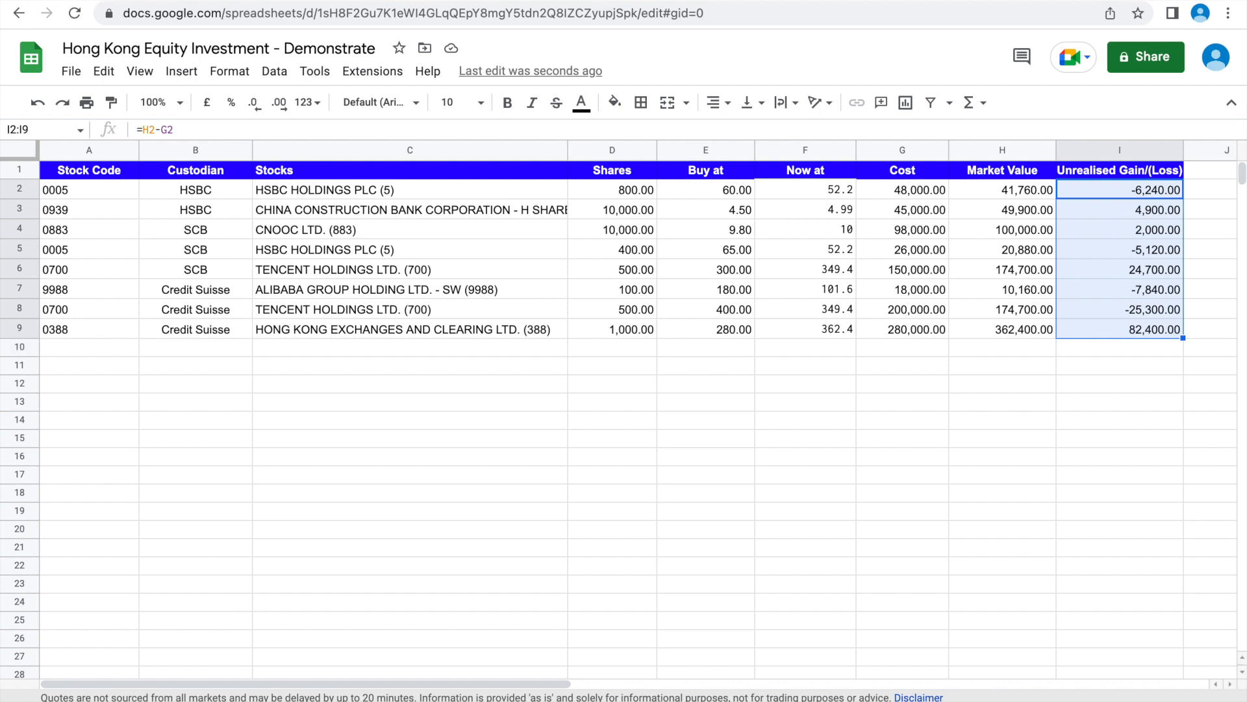
Examine the Stocks column for HSBC and Tencent holdings repeated under different custodians.
left_click(294, 193)
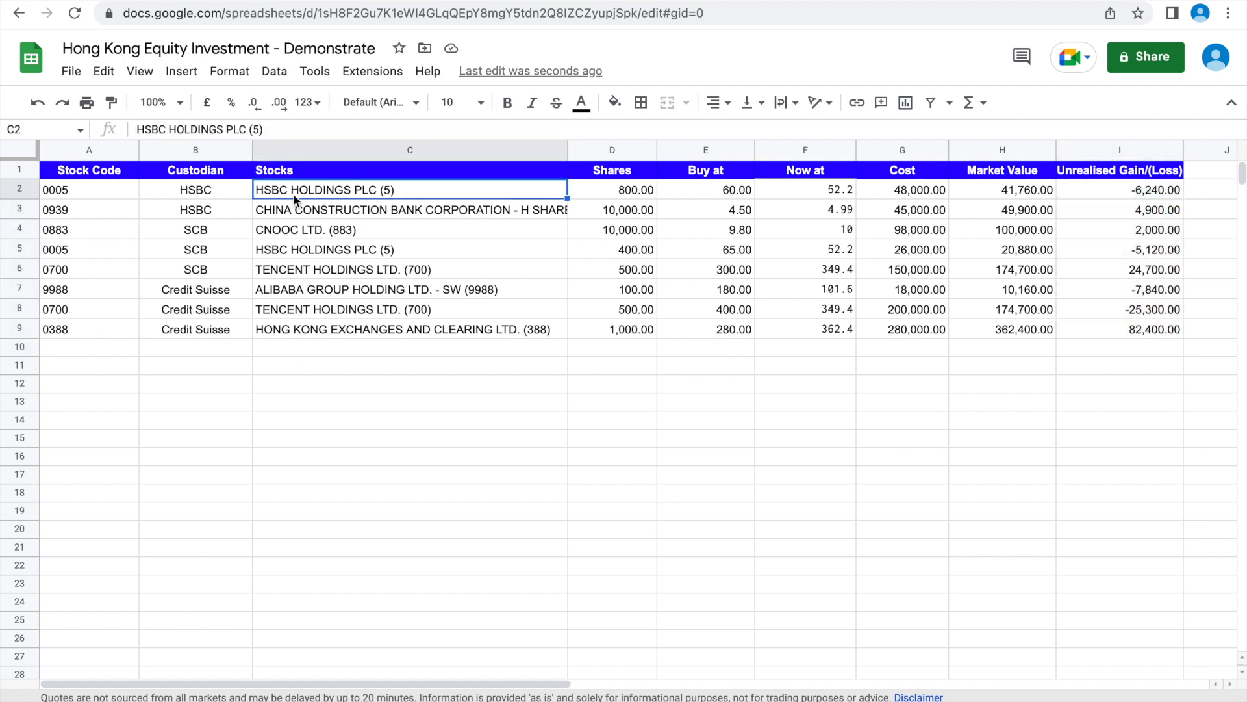
left_click(290, 250)
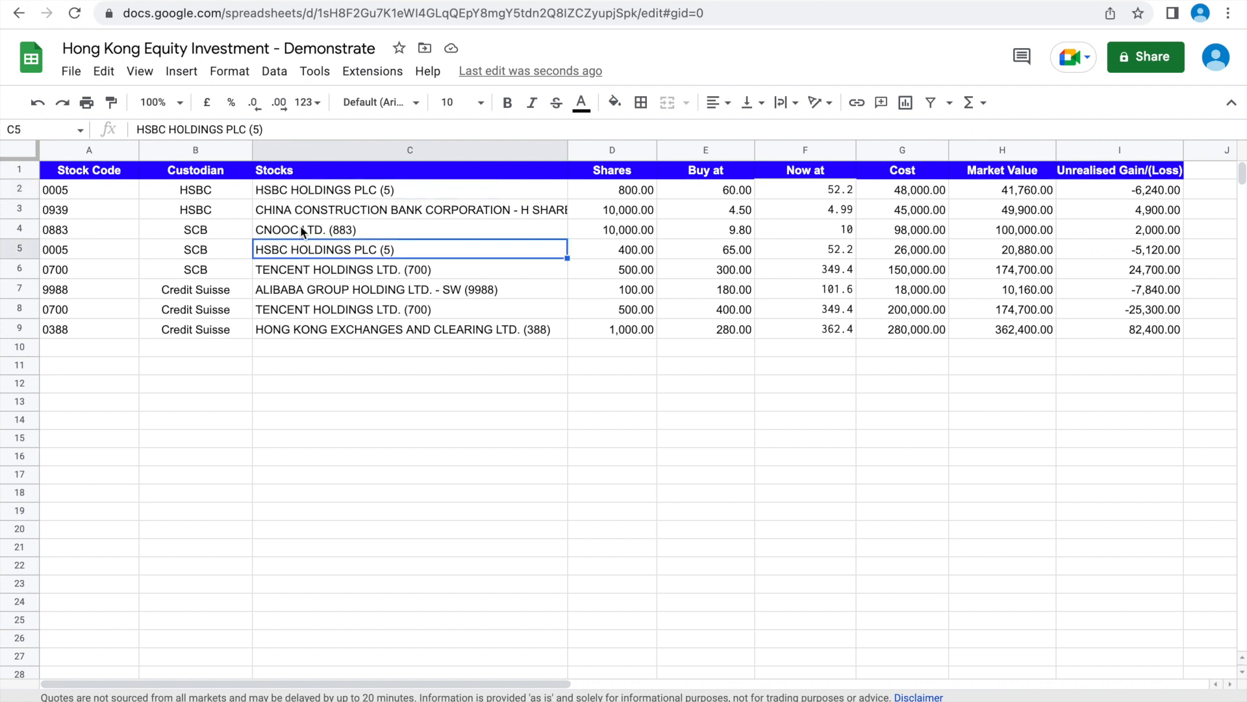
left_click(303, 271)
left_click(307, 311)
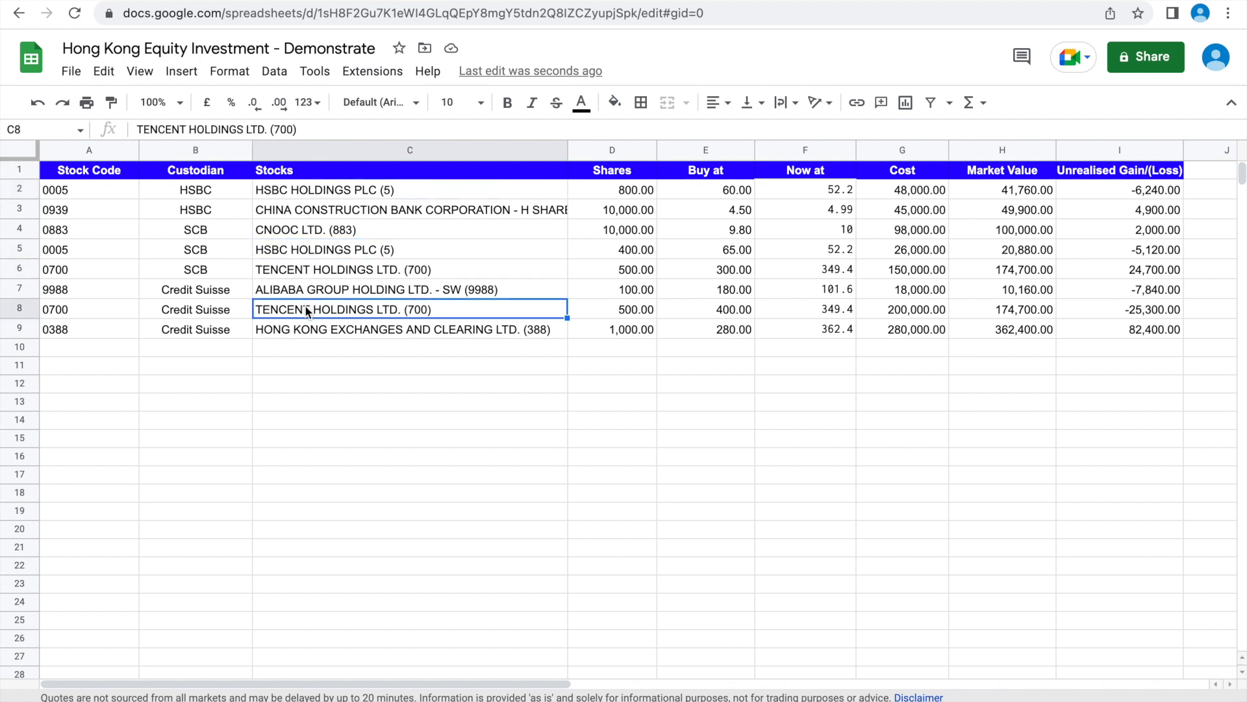
left_click(728, 422)
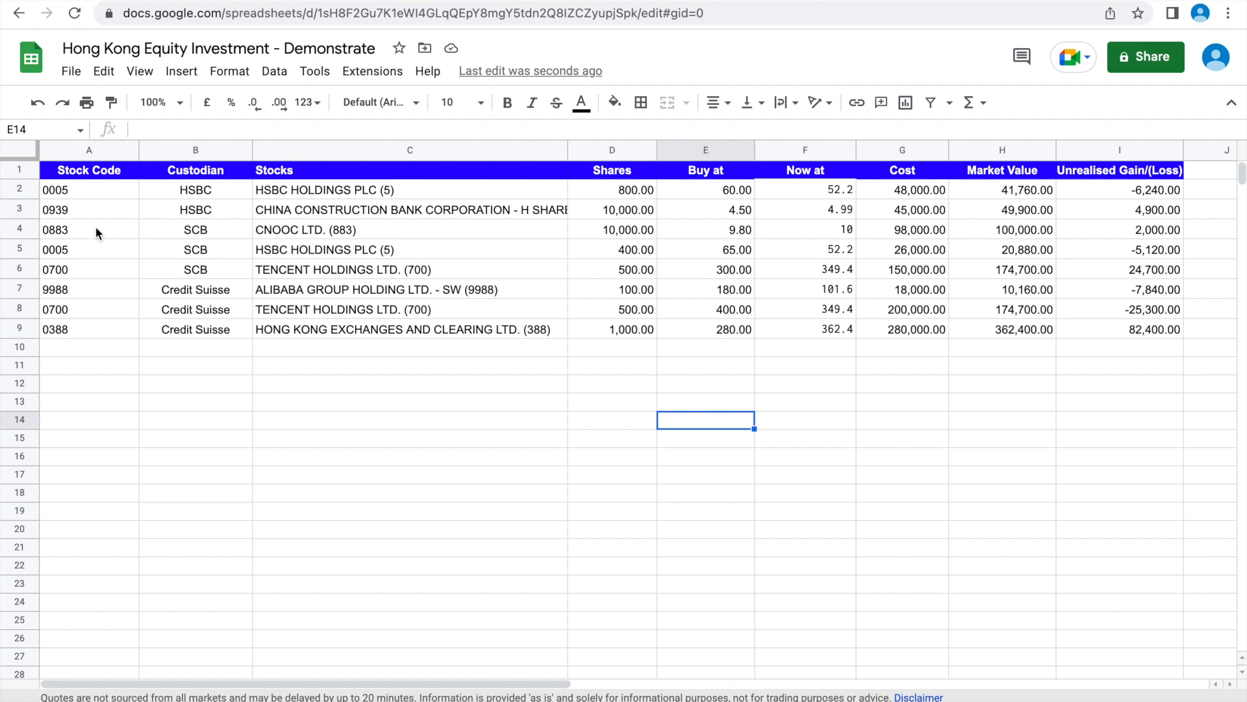
Create a pivot table from the holdings range A1:I9 on the existing sheet at A11.
left_click(75, 176)
key("shift+Right")
key("shift+Right")
key("shift+Right")
key("shift+Right")
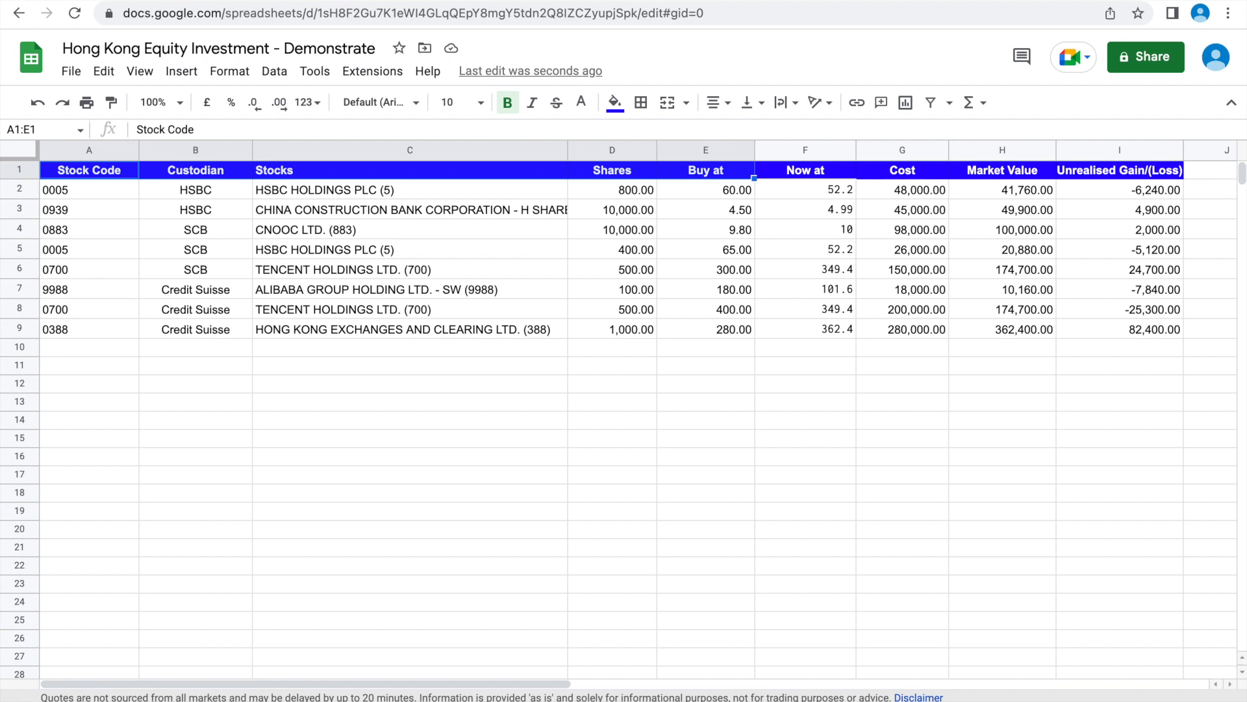
key("shift+Right")
key("shift+Right")
key("shift+Right")
key("shift+Right")
key("shift+Down")
key("shift+Down")
key("shift+Down")
key("shift+Down")
key("shift+Down")
key("shift+Down")
key("shift+Down")
key("shift+Down")
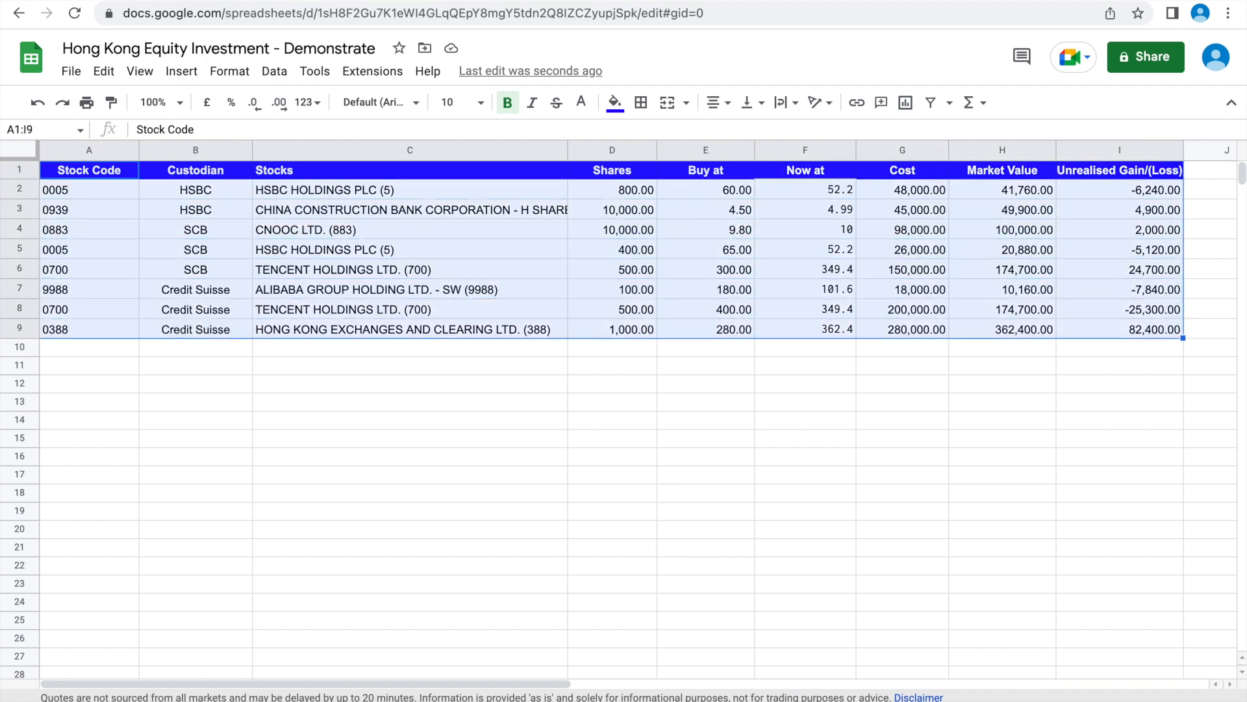
left_click(182, 71)
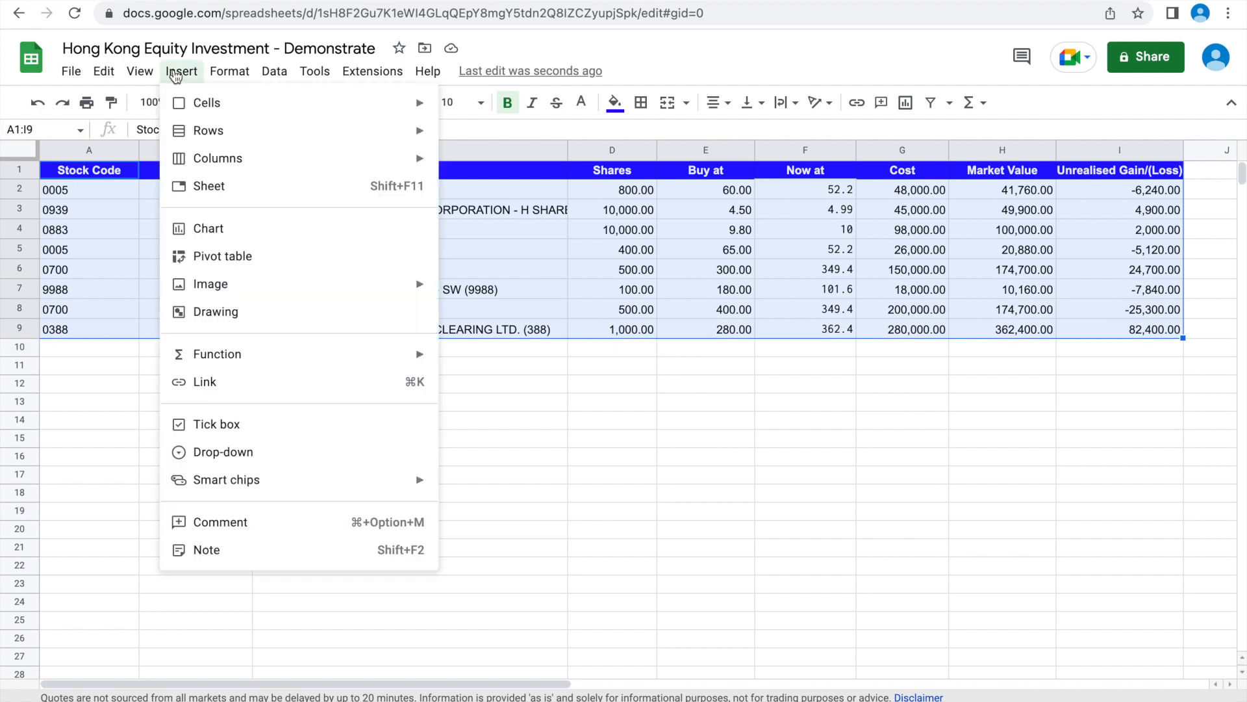
left_click(253, 258)
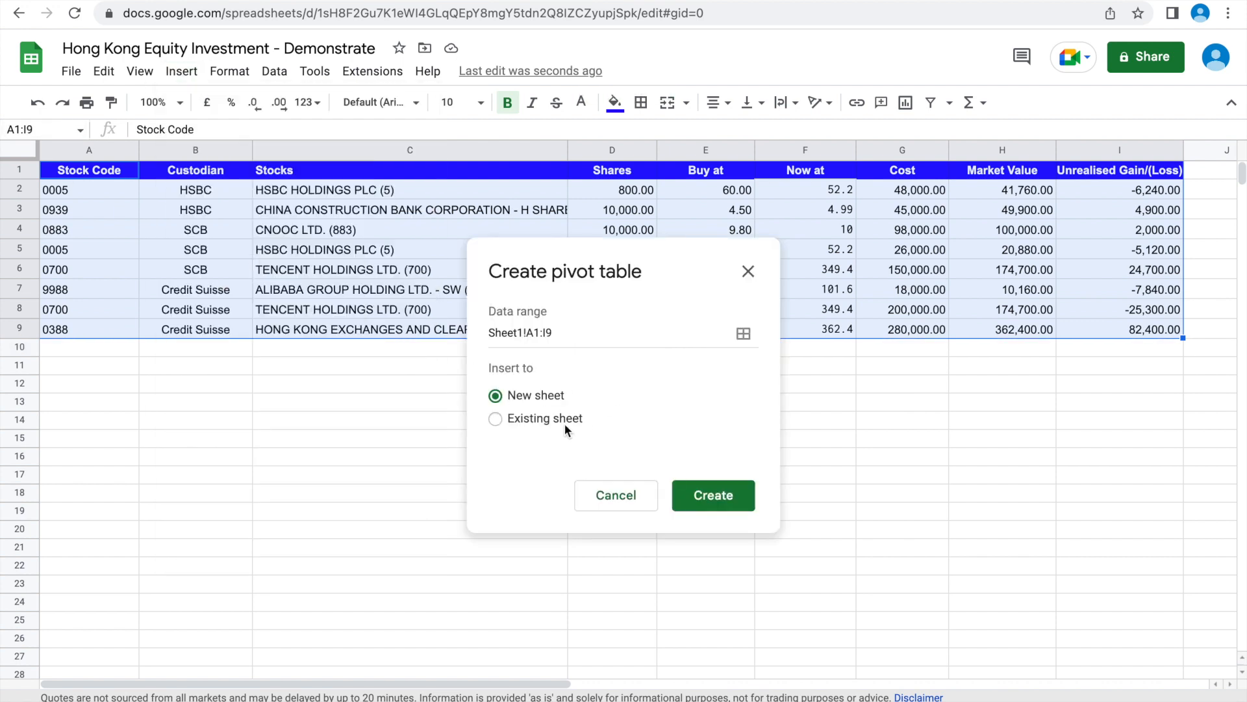
left_click(564, 423)
left_click(105, 372)
left_click(727, 384)
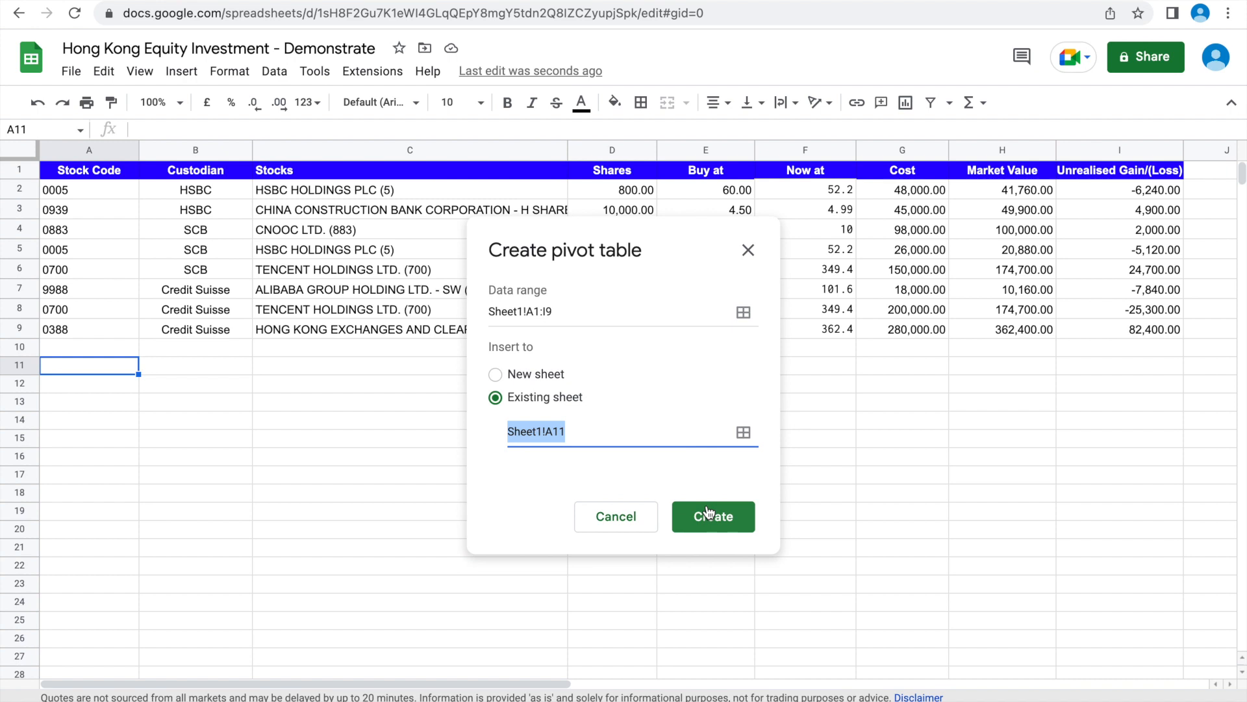
left_click(708, 515)
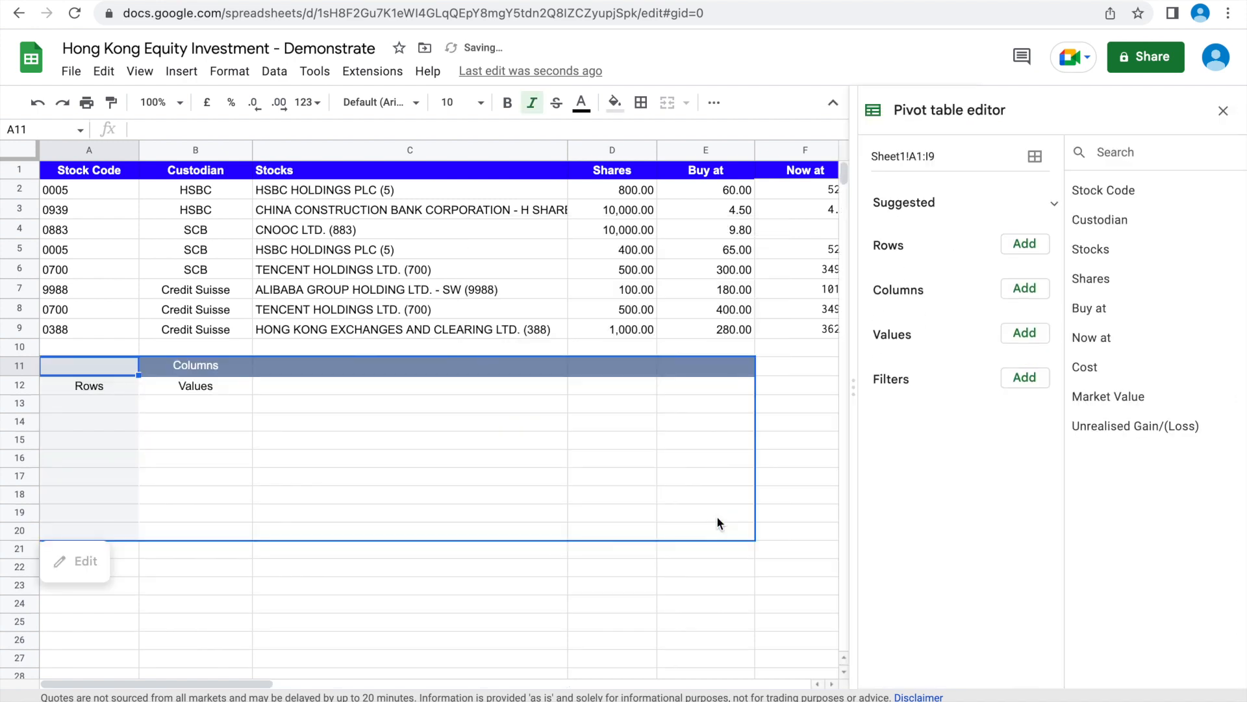
Set Stocks as the pivot table's rows and add Cost, Market Value and Unrealised Gain/(Loss) as summed values.
left_click(1025, 244)
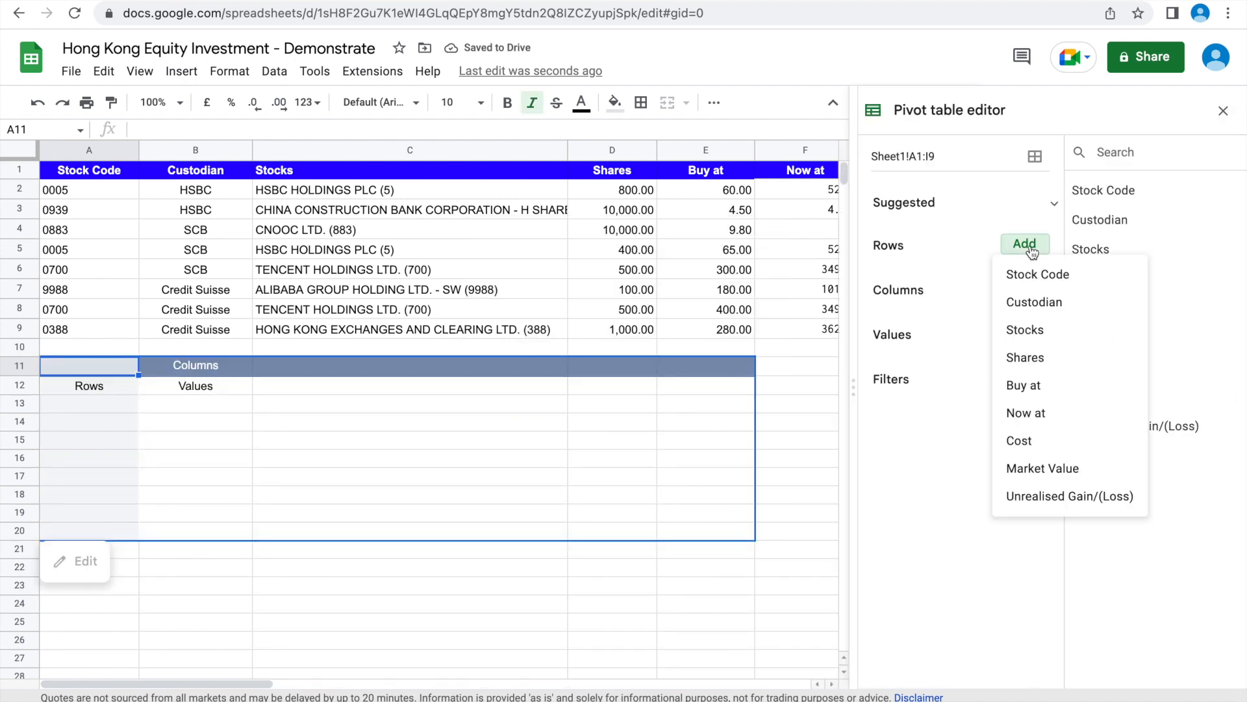
left_click(1042, 330)
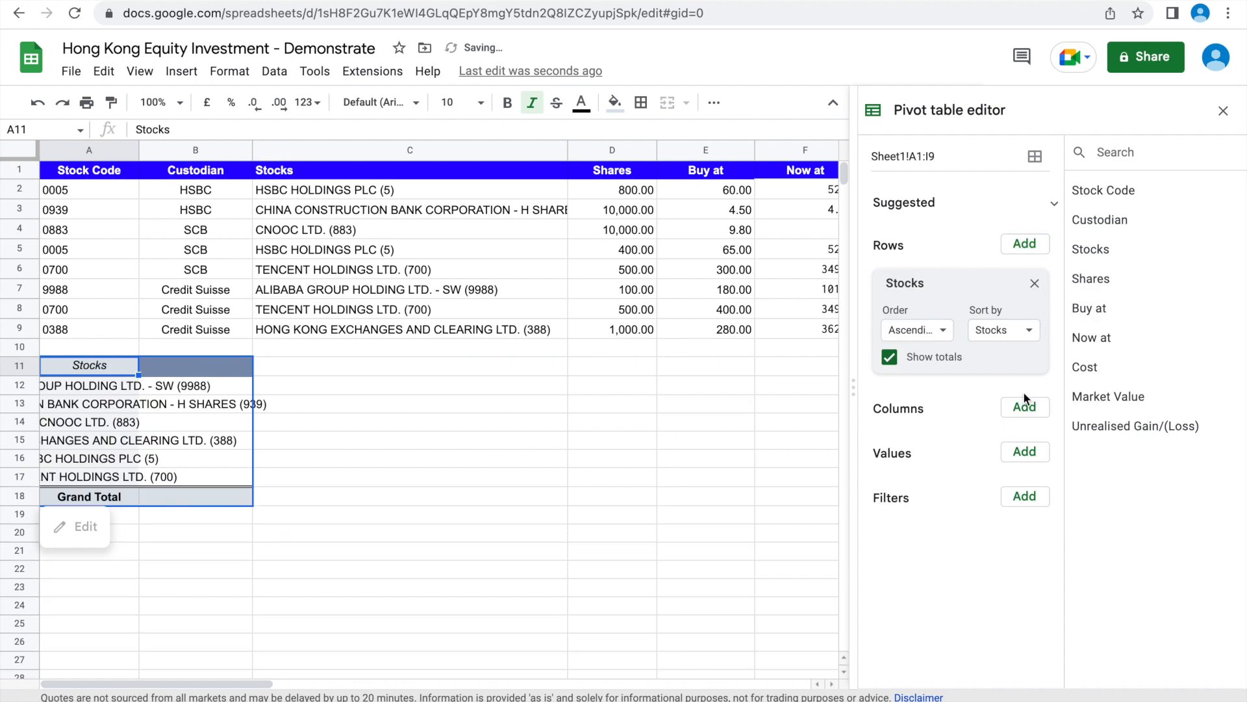
left_click(1024, 453)
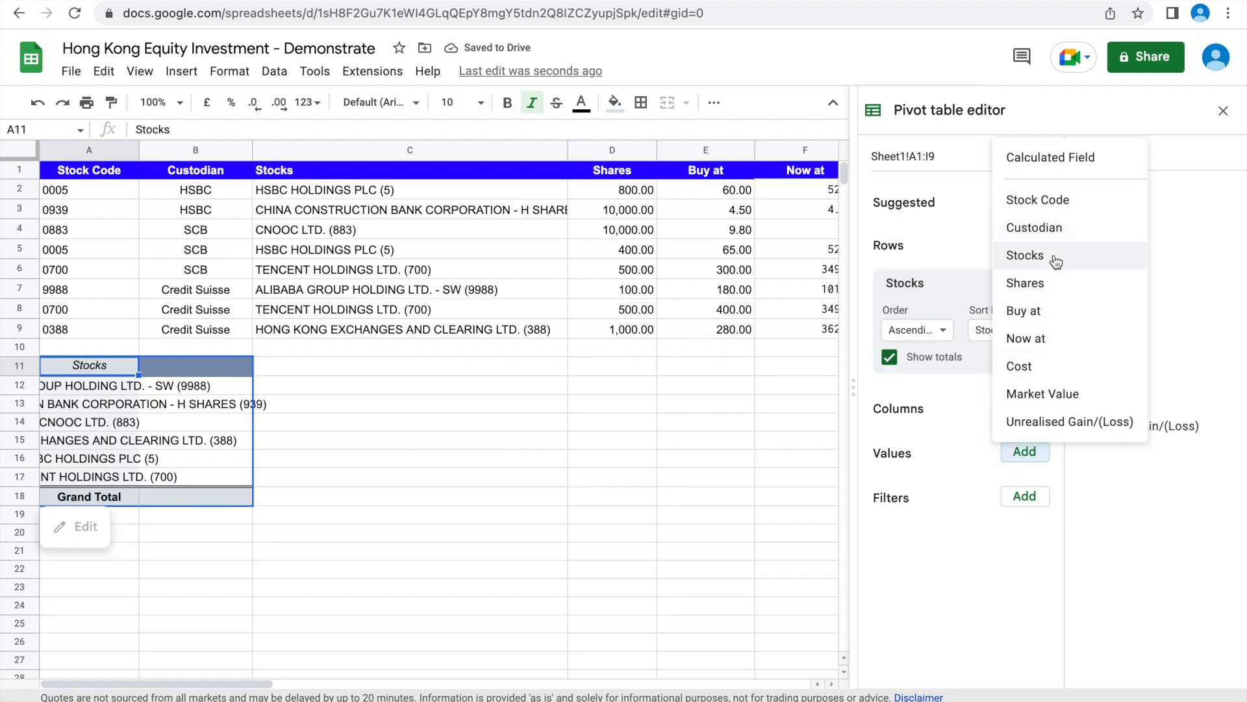
left_click(1063, 367)
left_click(1024, 452)
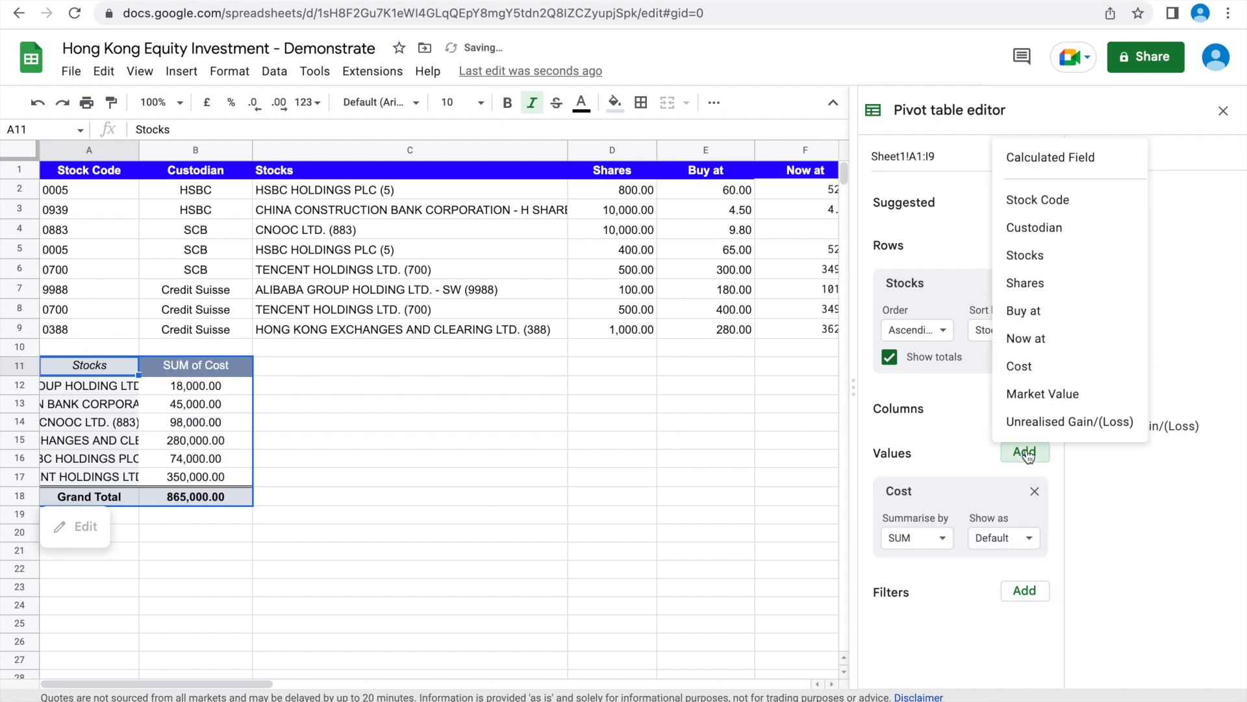
left_click(1051, 390)
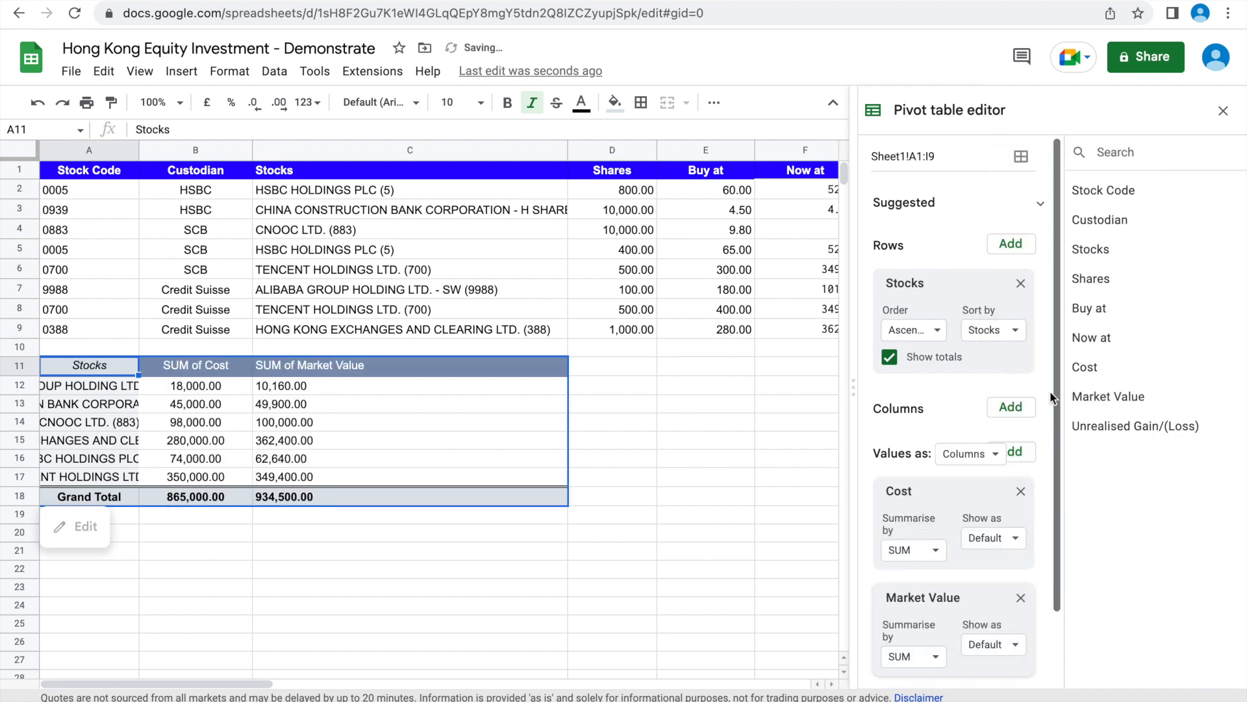
left_click(1021, 454)
left_click(1041, 422)
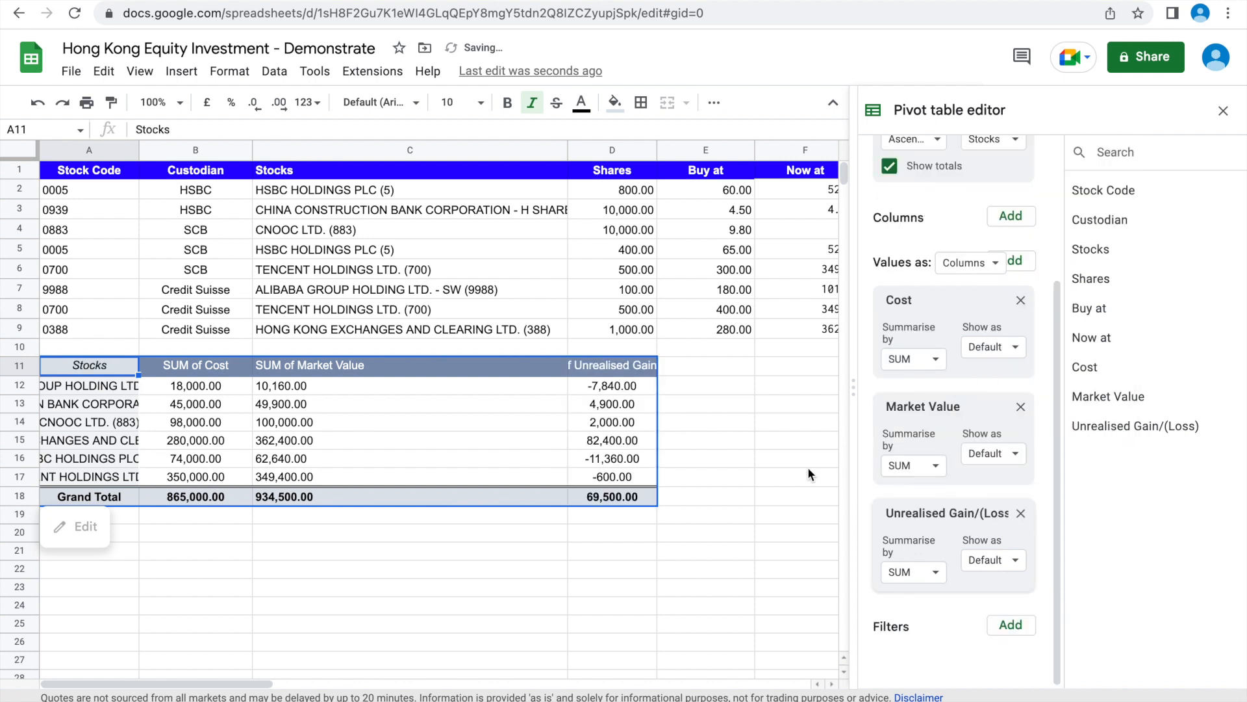
left_click(1223, 111)
left_click(966, 356)
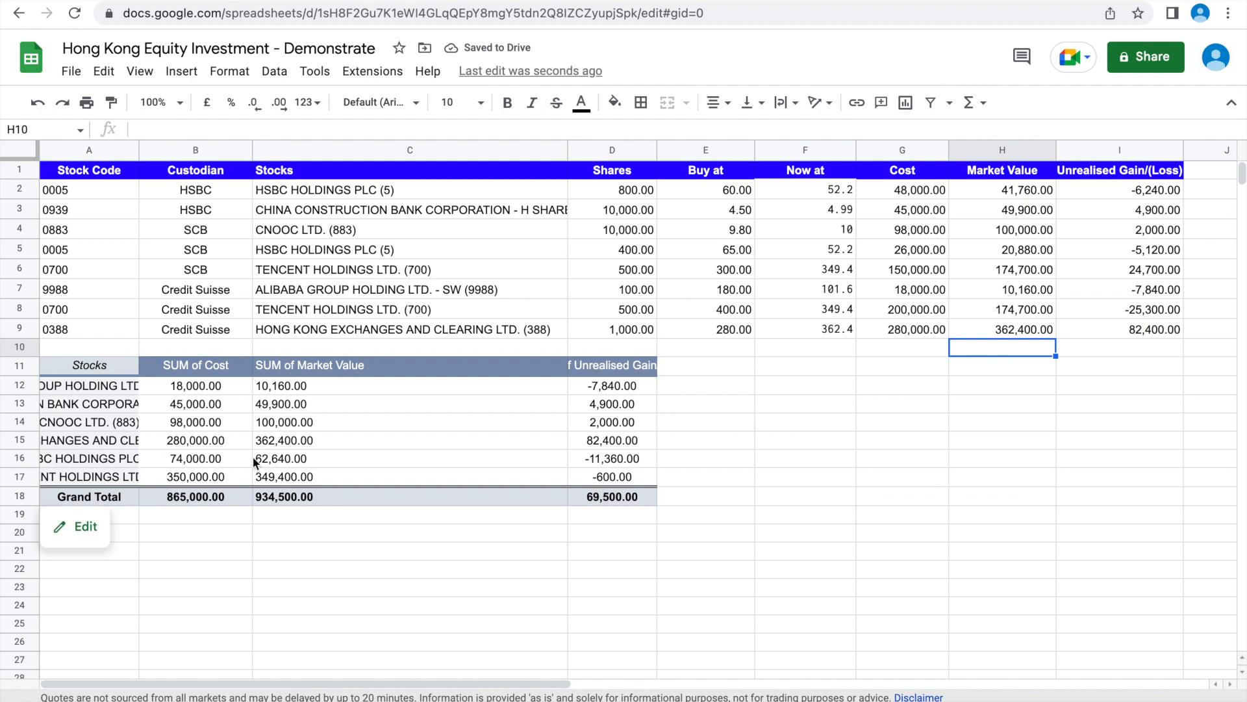
left_click(113, 368)
key("shift+Right")
key("shift+Right")
key("shift+Right")
key("shift+Right")
key("shift+Left")
key("shift+Down")
key("shift+Down")
key("shift+Down")
key("shift+Down")
key("shift+Down")
key("shift+Down")
key("shift+Down")
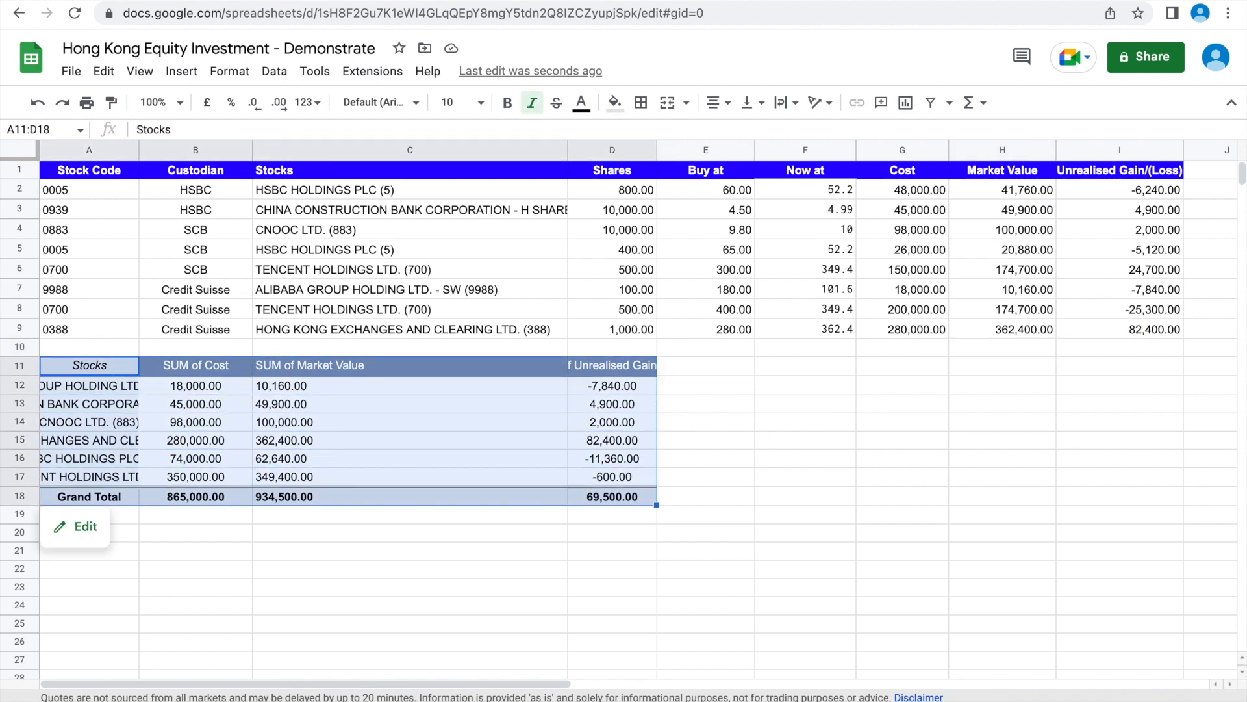
key("Right")
key("Right")
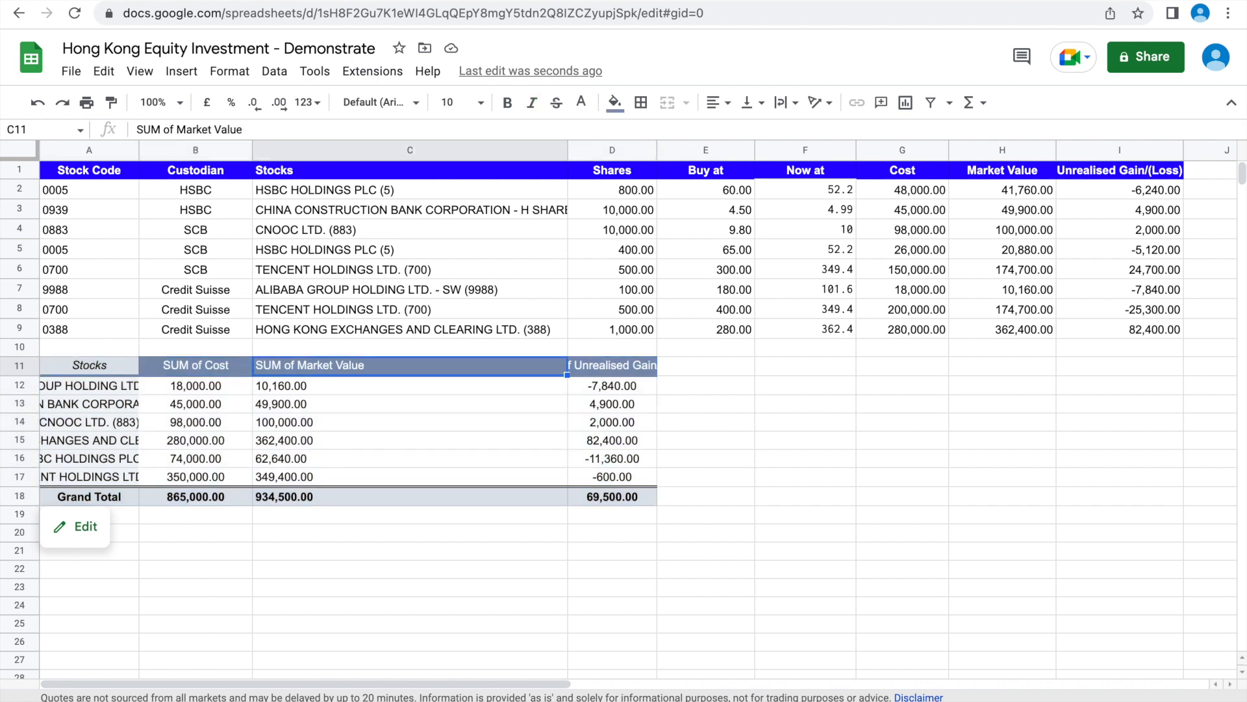
Move the whole pivot table A11:D18 so that it starts at C11 under the Stocks column.
key("Left")
key("Left")
key("shift+Right")
key("shift+Right")
key("shift+Right")
key("shift+Down")
key("shift+Down")
key("shift+Down")
key("shift+Down")
key("shift+Down")
key("shift+Down")
key("shift+Down")
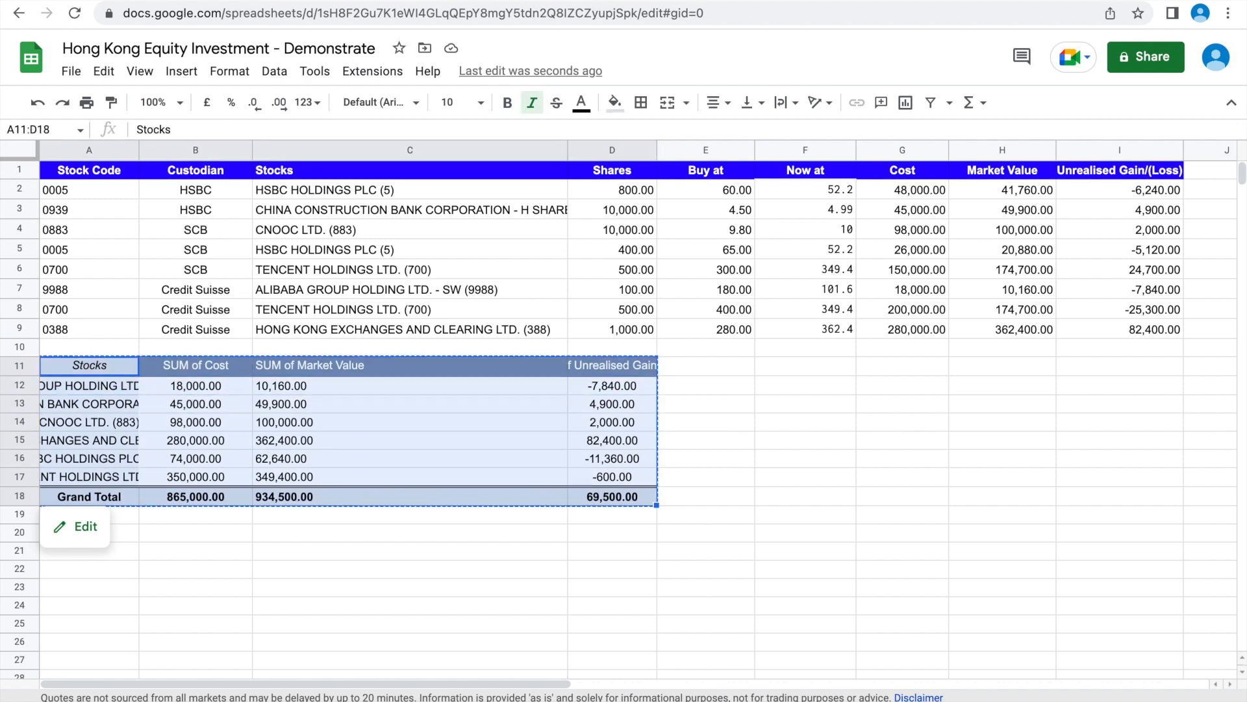
key("ctrl+x")
key("Right")
key("Right")
key("ctrl+v")
Left-align the pivot table's stock names in C11:C18 and right-align its figures in D11:F18.
left_click_drag(495, 369, 495, 496)
left_click(718, 103)
left_click(716, 127)
left_click_drag(613, 365, 804, 496)
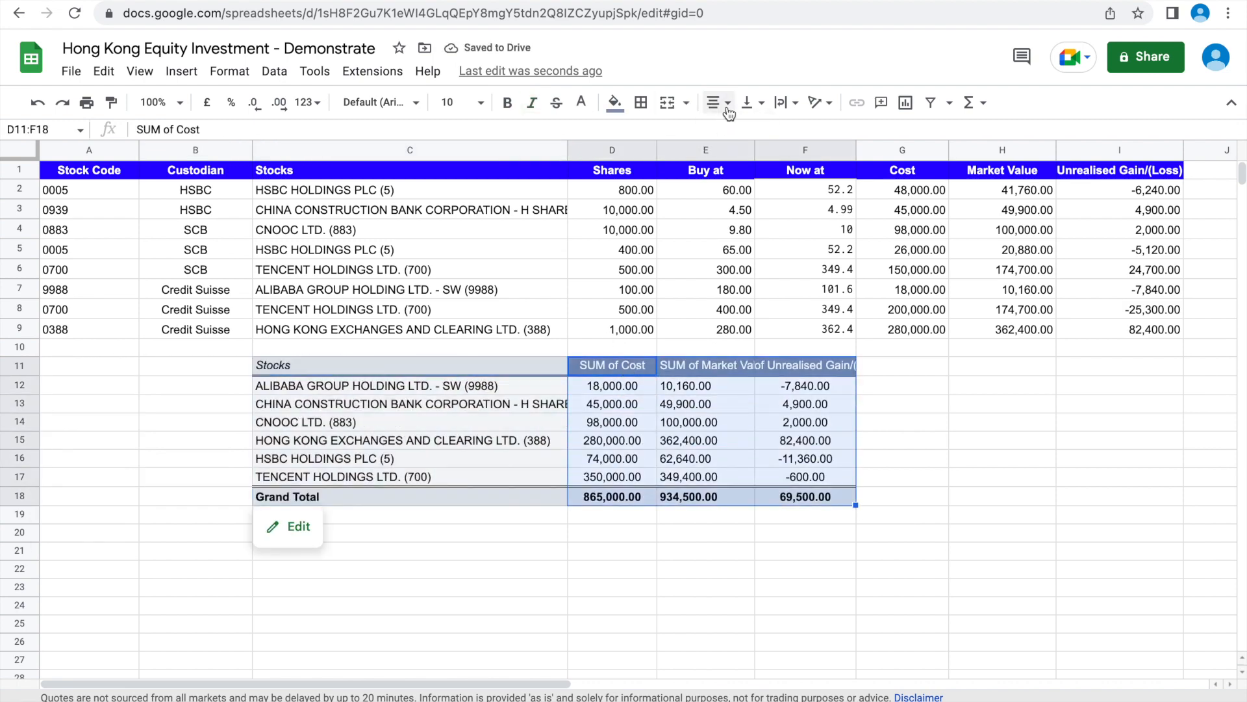
left_click(718, 103)
left_click(765, 127)
left_click(902, 496)
key("Left")
left_click(409, 386)
left_click(612, 403)
left_click(805, 440)
left_click(410, 365)
left_click(409, 385)
Insert a column chart comparing SUM of Cost and SUM of Market Value per stock from C11:E17.
left_click_drag(409, 365, 705, 476)
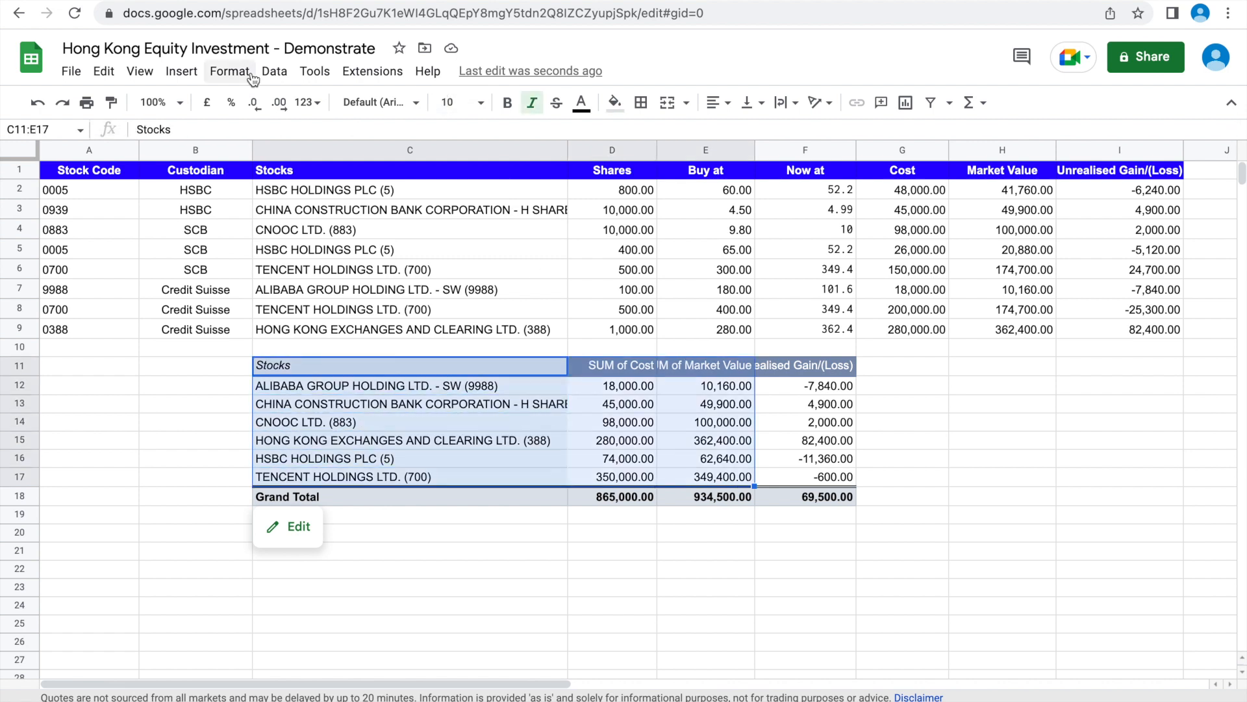
left_click(181, 70)
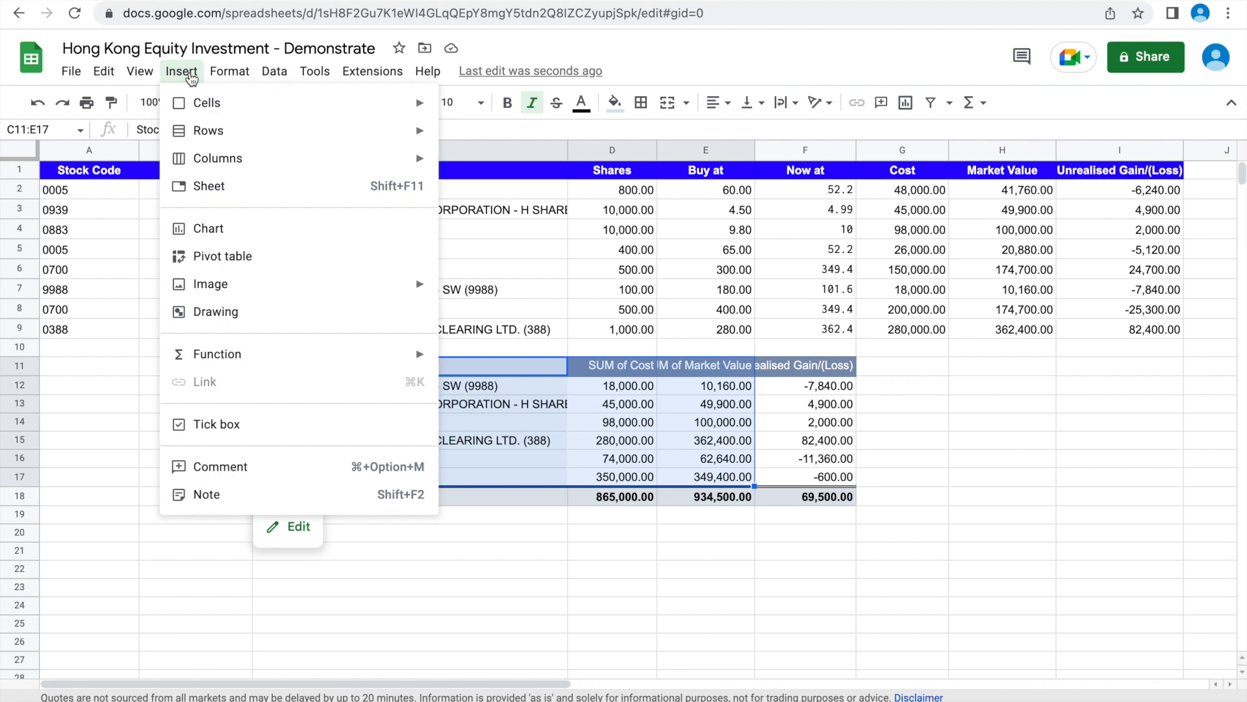
left_click(290, 231)
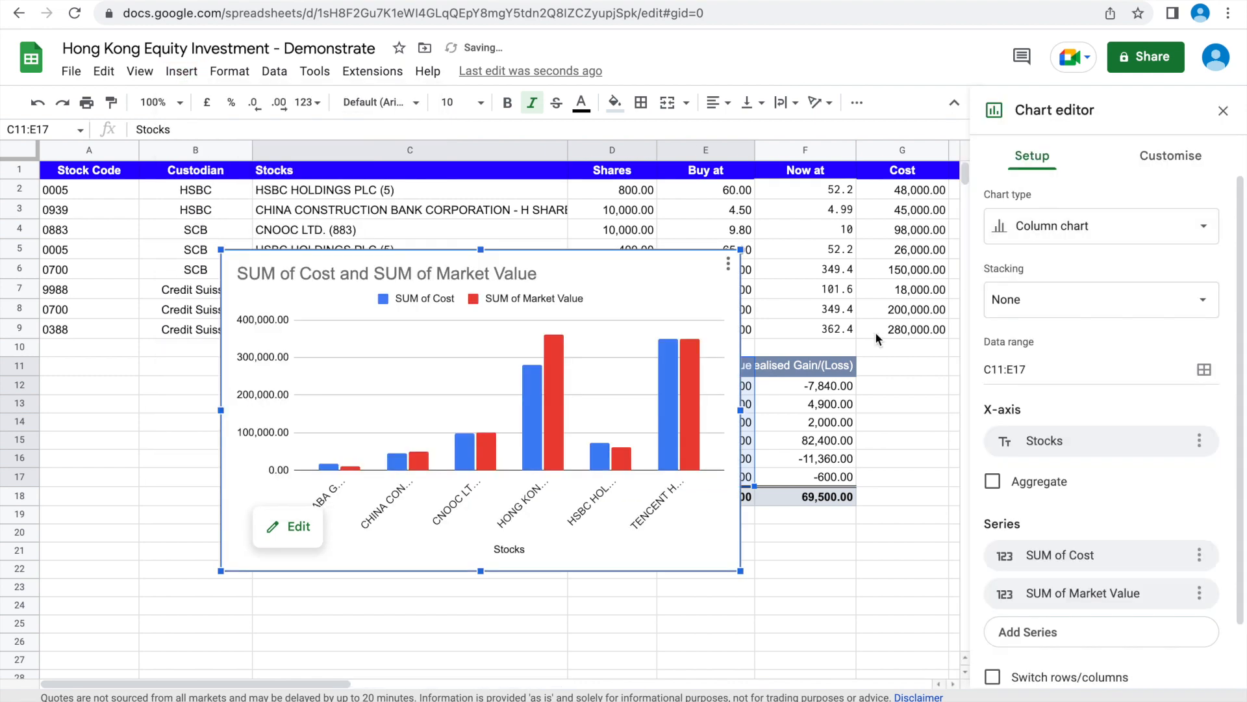
left_click(1223, 111)
left_click(1023, 415)
Place the cost and market value chart below the pivot table, starting around A20.
scroll(1023, 415, "down", 3)
left_click(585, 412)
left_click_drag(585, 411, 499, 667)
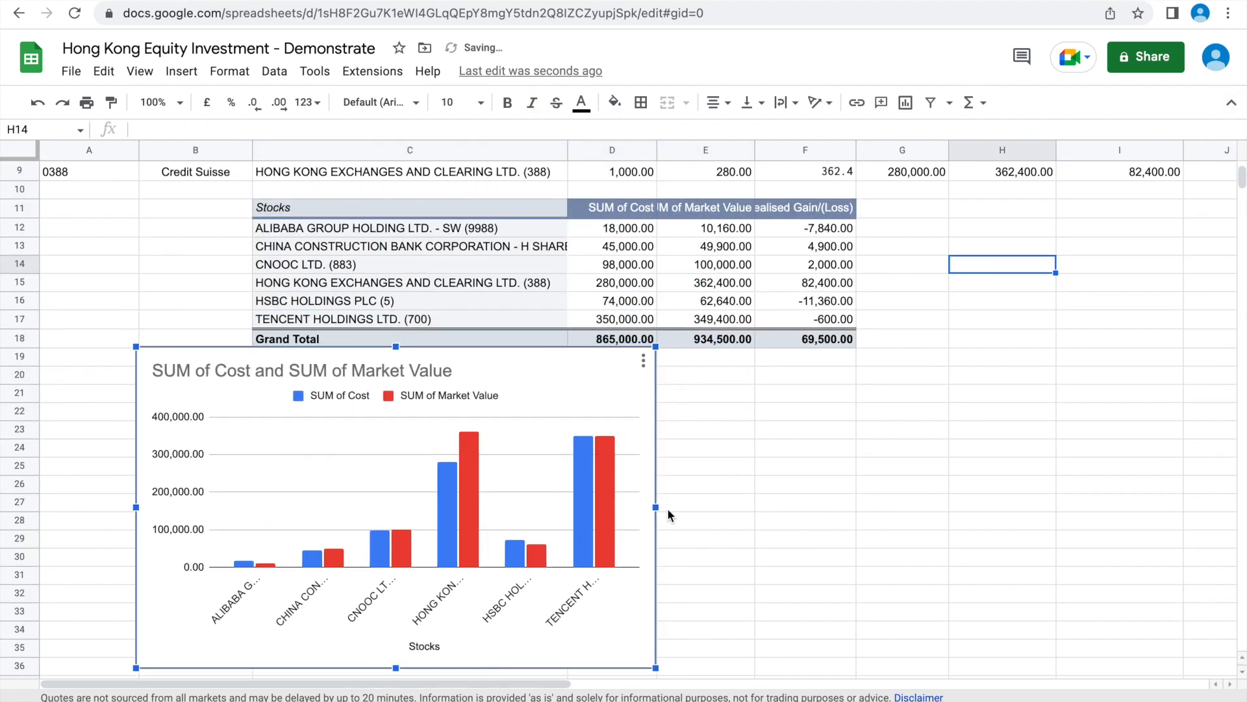
left_click_drag(651, 453, 566, 472)
left_click(640, 504)
Examine the cost and market value bars for HSBC and Tencent in the column chart.
left_click(219, 580)
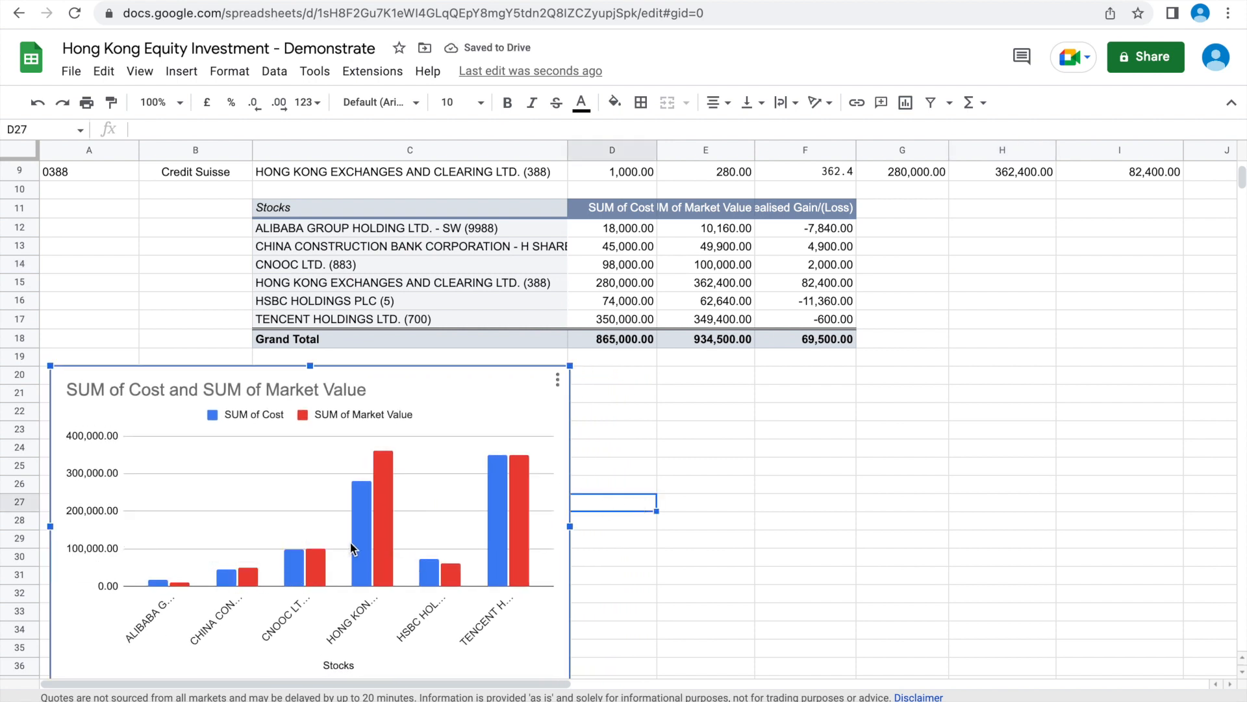
mouse_move(391, 504)
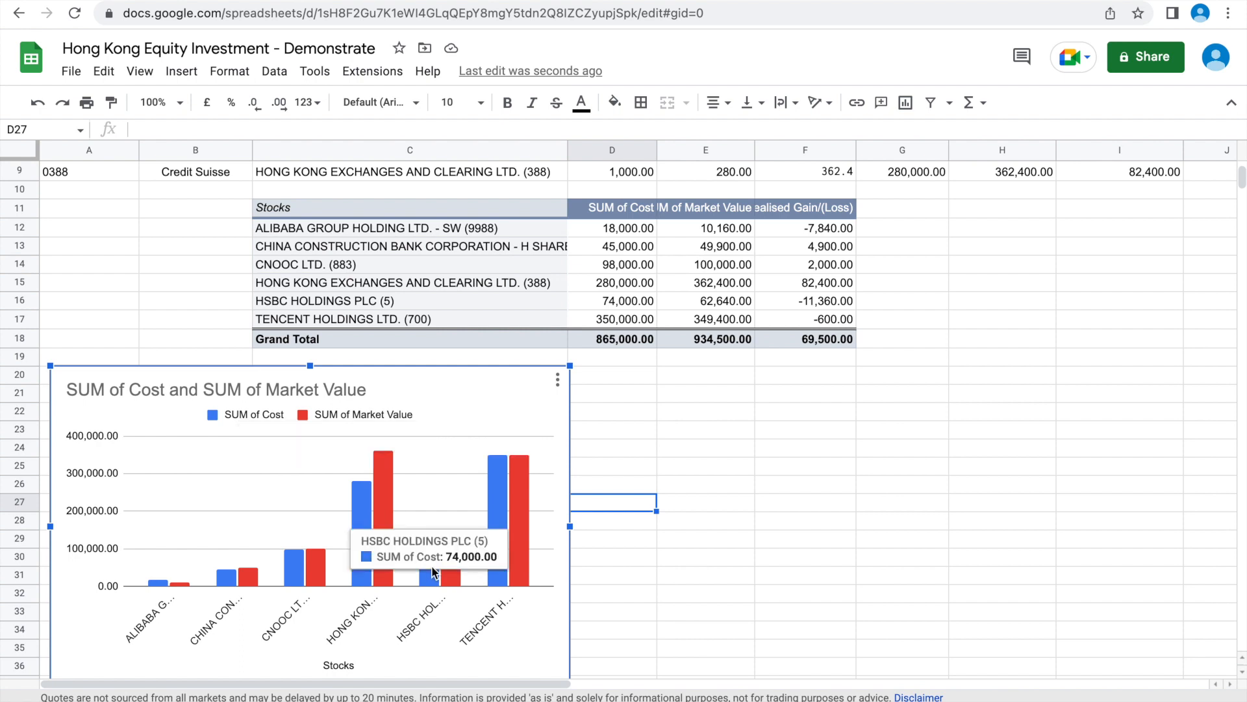
mouse_move(511, 499)
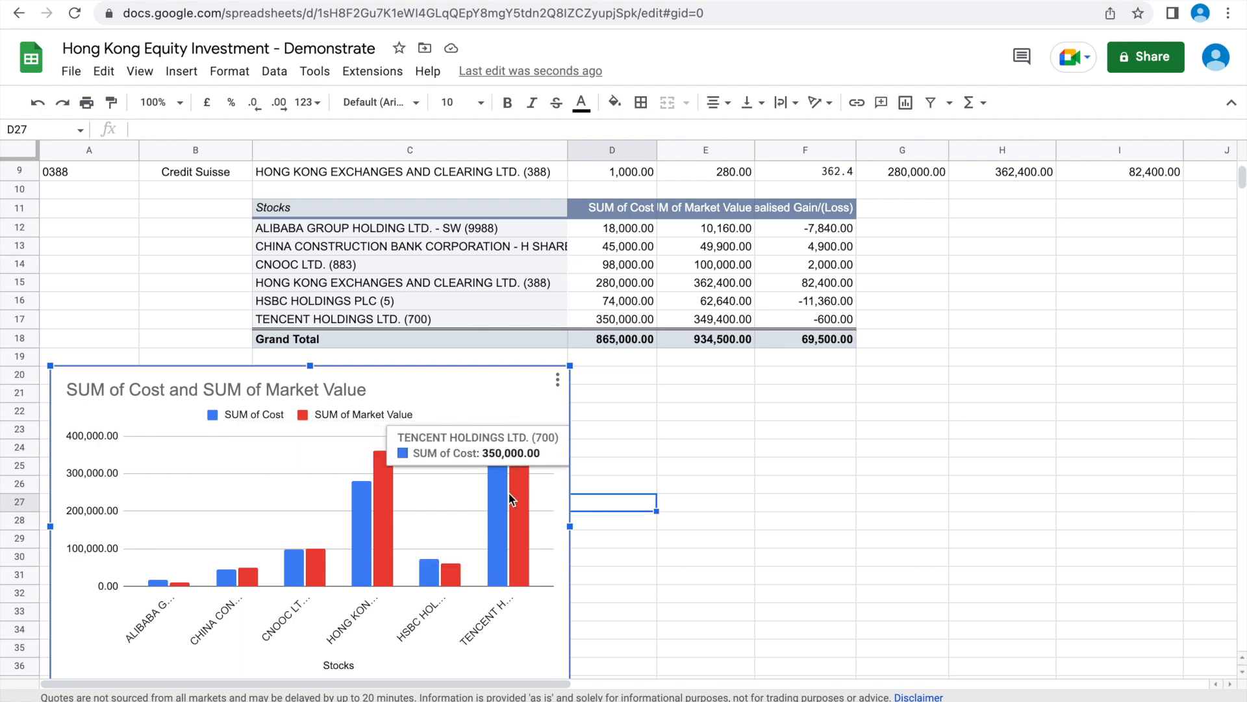
left_click(675, 430)
left_click(486, 205)
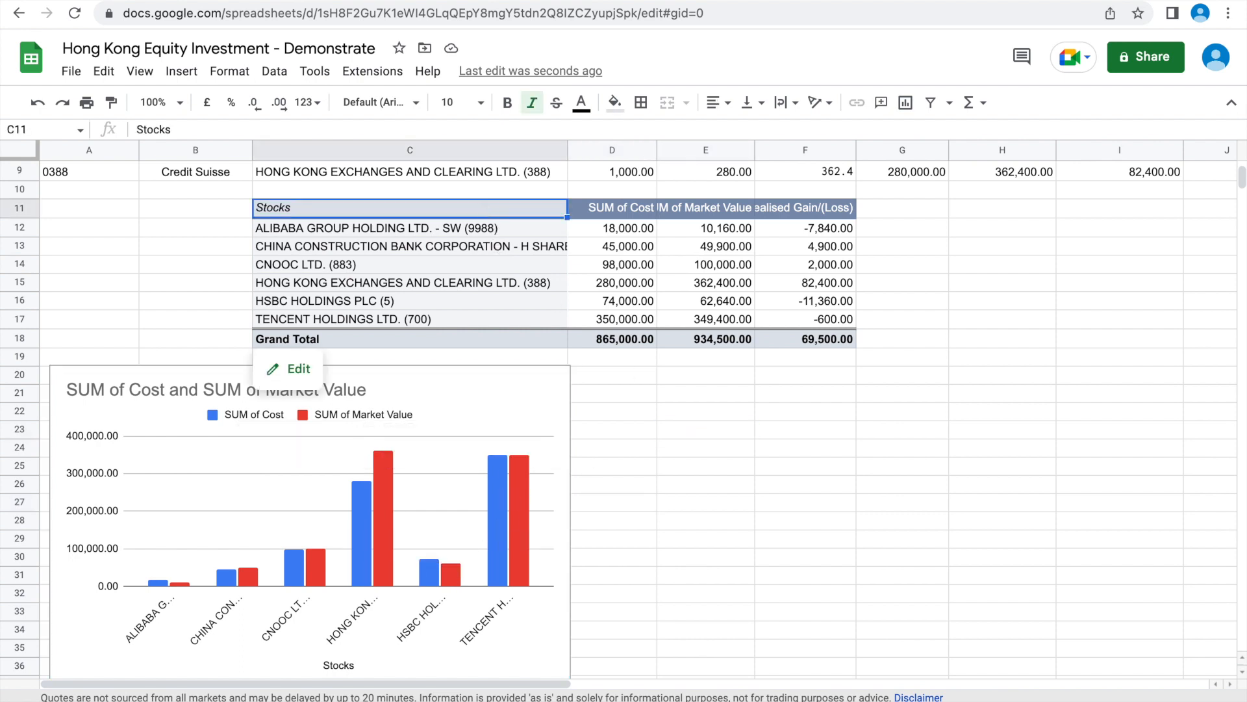
key("shift+Down")
key("shift+Down")
key("shift+Down")
key("shift+Down")
key("shift+Down")
key("shift+Down")
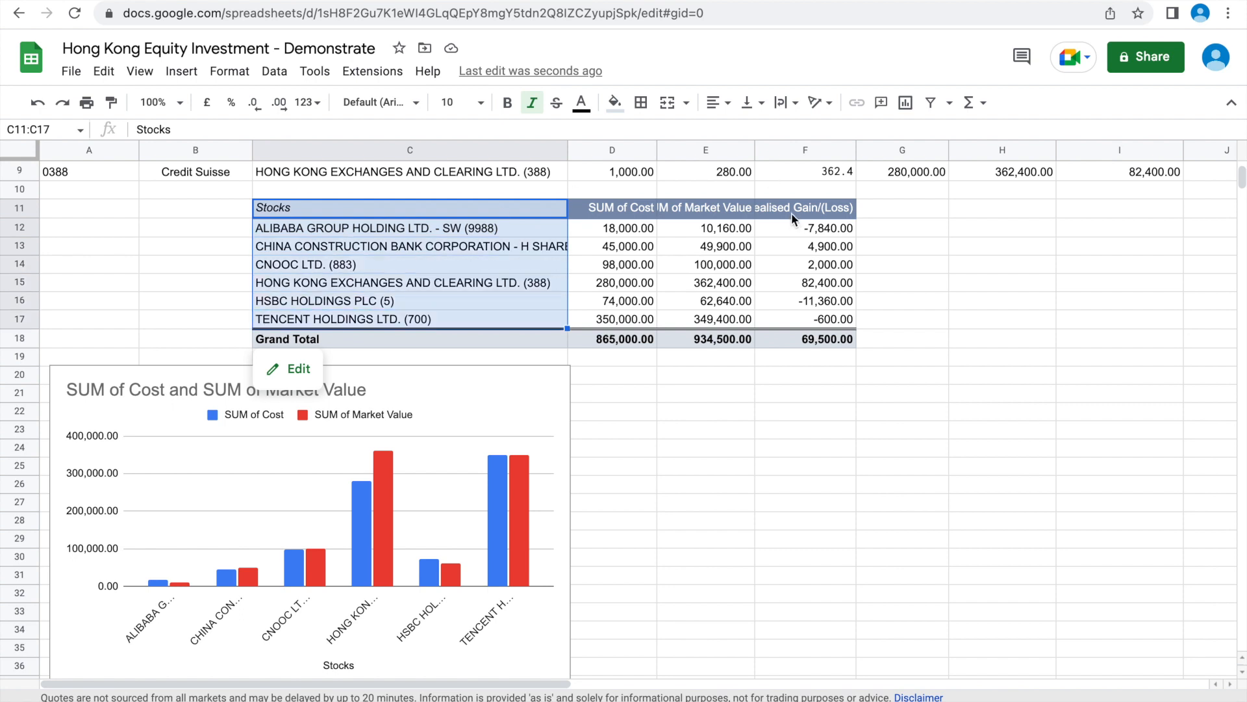
key("shift+Up")
key("shift+Up")
key("shift+Up")
key("shift+Up")
key("shift+Up")
key("shift+Up")
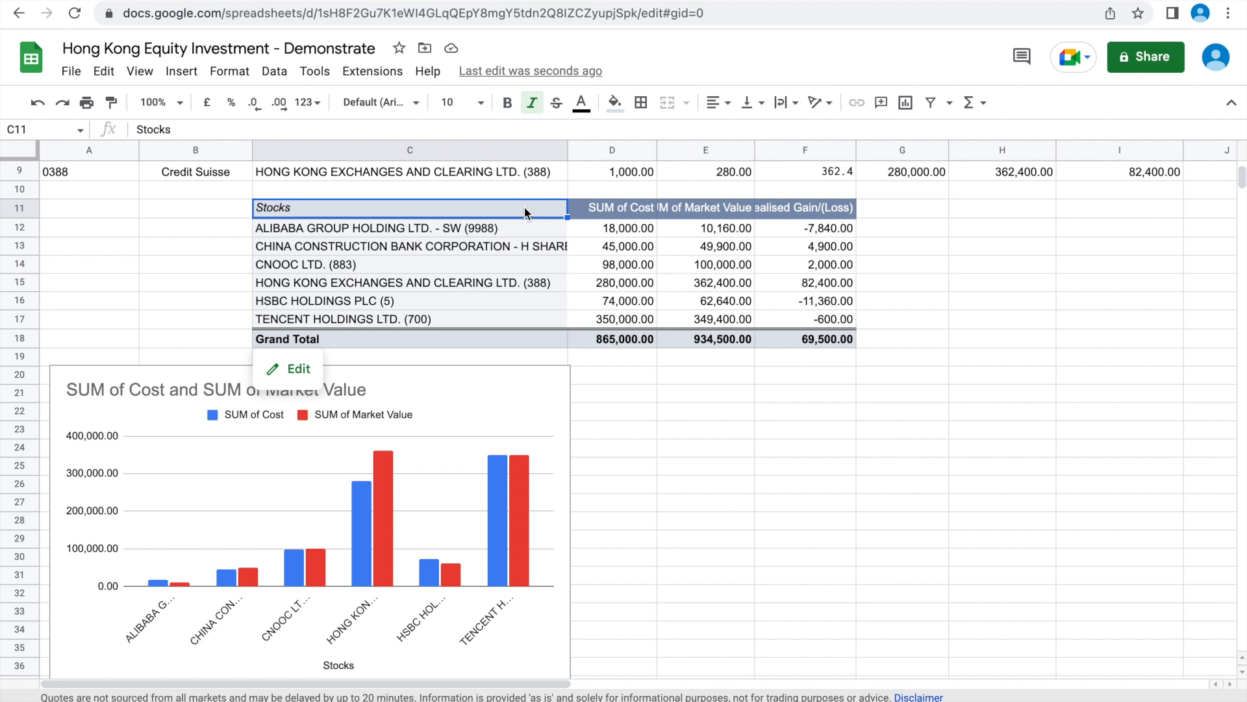
Insert a waterfall chart of SUM of Unrealised Gain/(Loss) by stock from C11:C17 and F11:F17.
left_click_drag(525, 207, 556, 302)
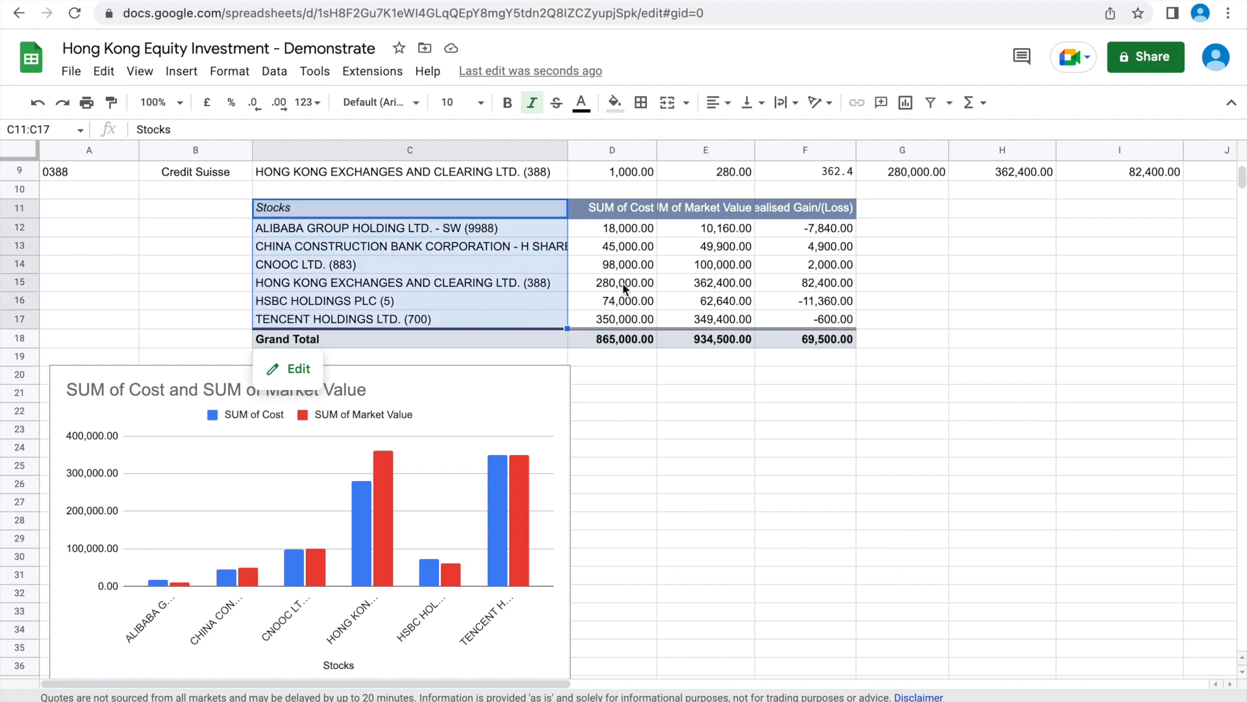
left_click_drag(822, 205, 831, 320)
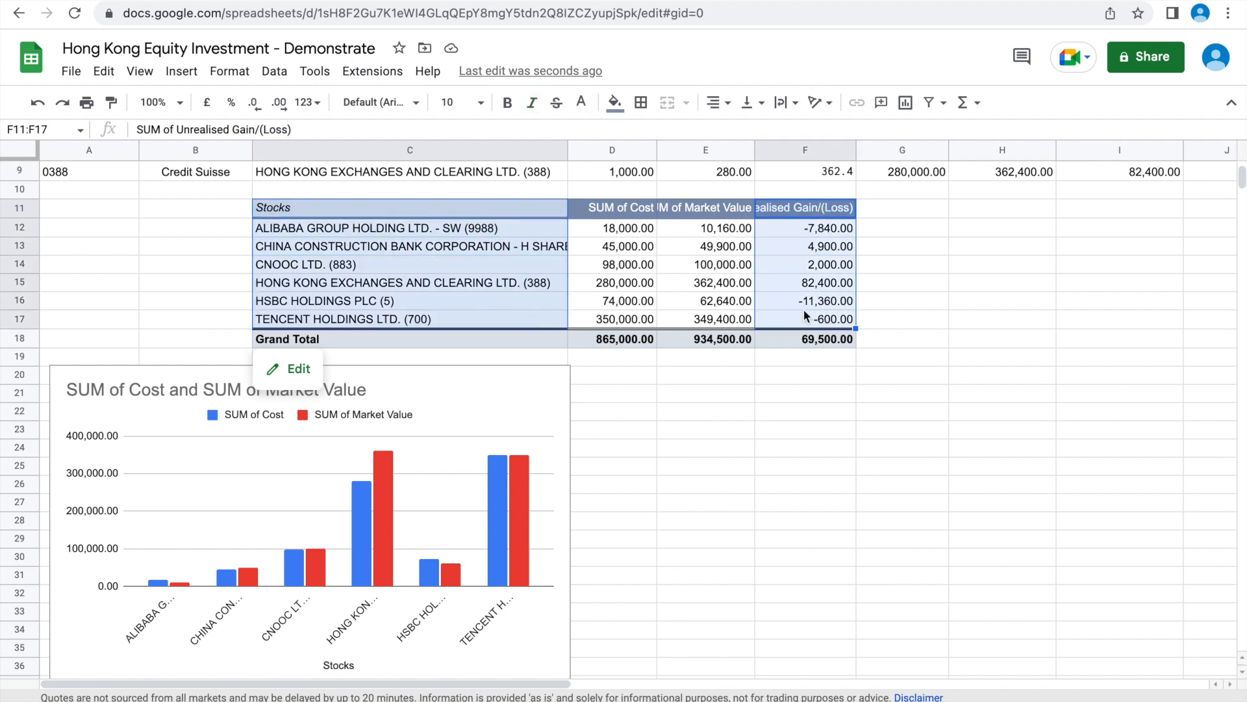
left_click(181, 71)
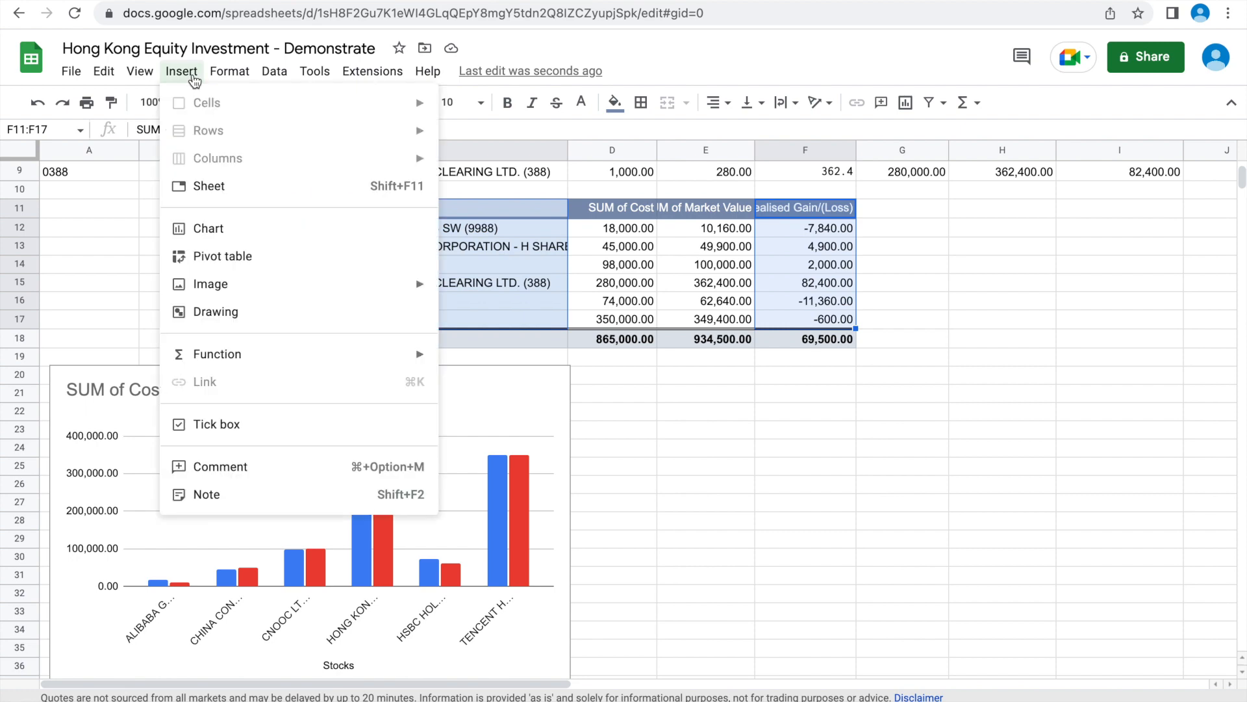
left_click(280, 232)
left_click(1202, 225)
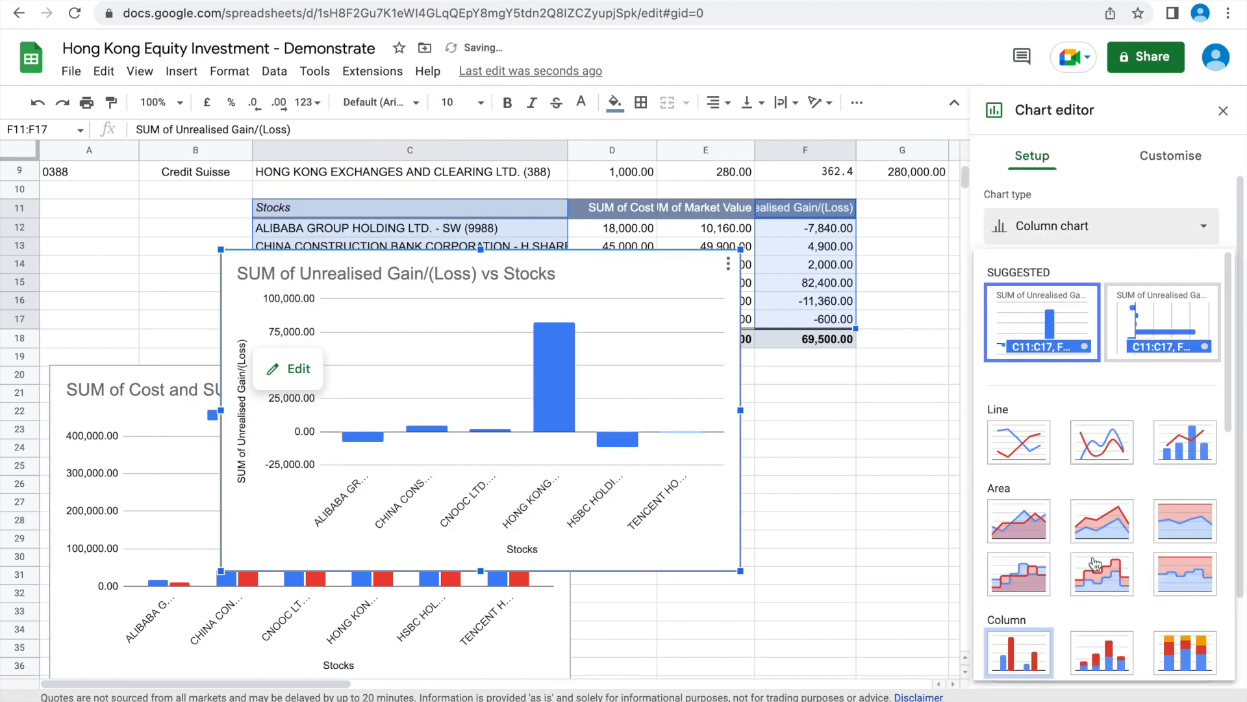
scroll(1098, 553, "down", 10)
left_click(1025, 506)
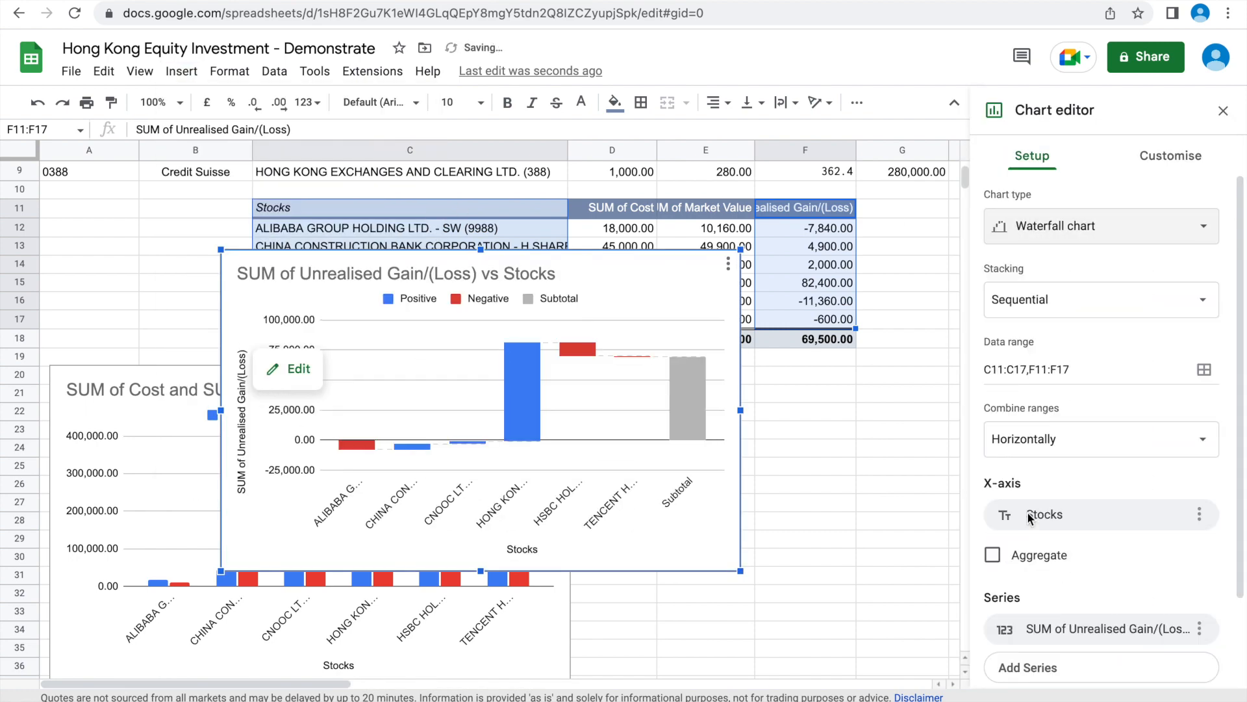
left_click(1223, 111)
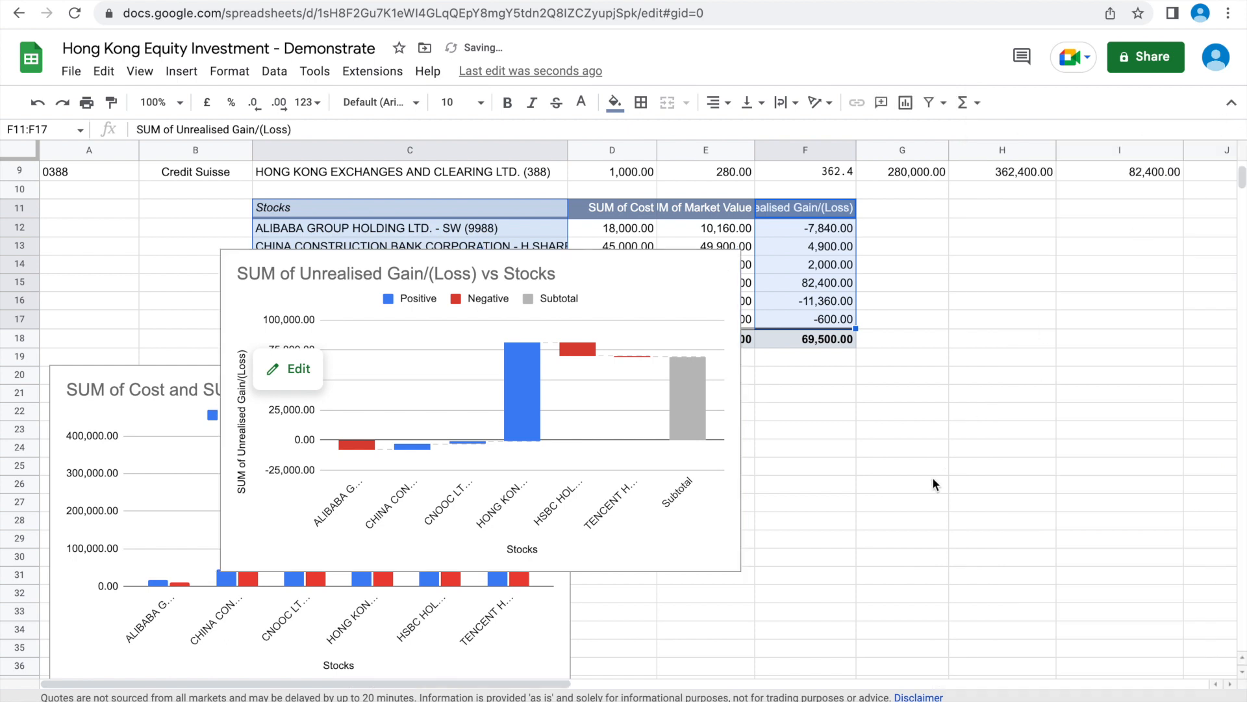
left_click(933, 484)
Place the waterfall chart beside the cost and market value chart, level with its top edge.
scroll(933, 484, "down", 1)
scroll(933, 484, "down", 1)
left_click_drag(677, 454, 1039, 575)
left_click(1033, 614)
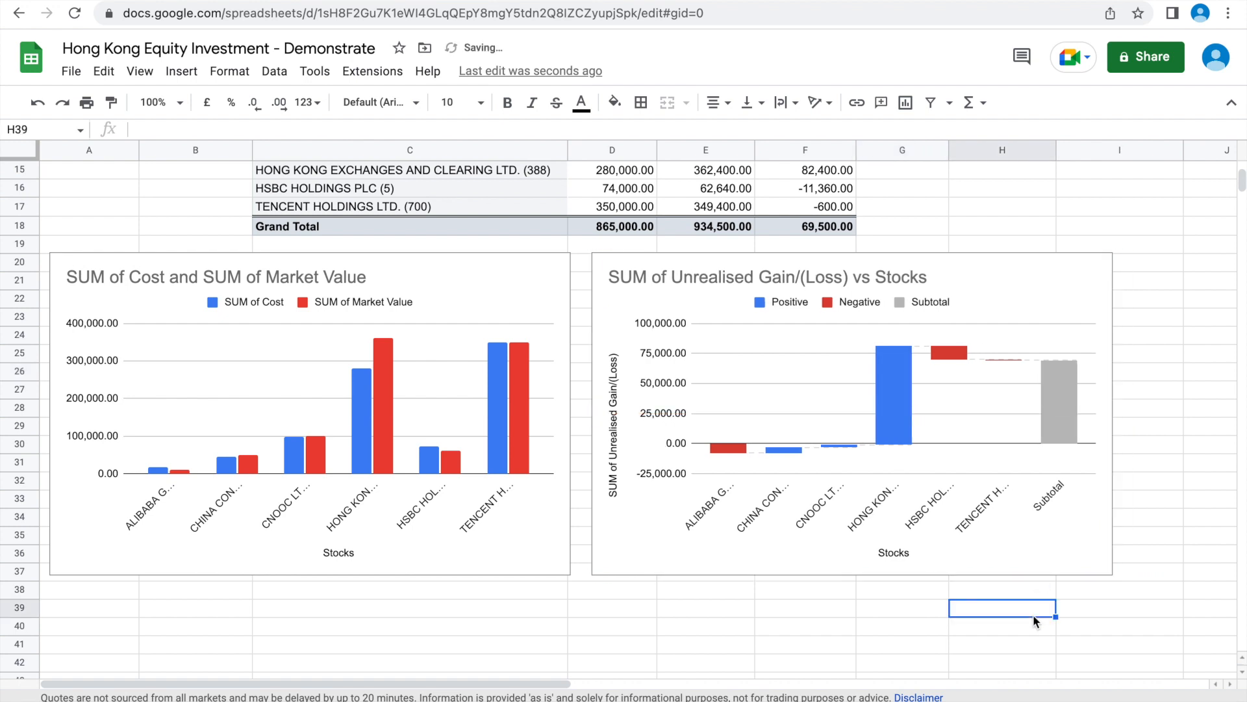
Change the fill colour of the positive bars in the waterfall chart to bright green.
double_click(903, 389)
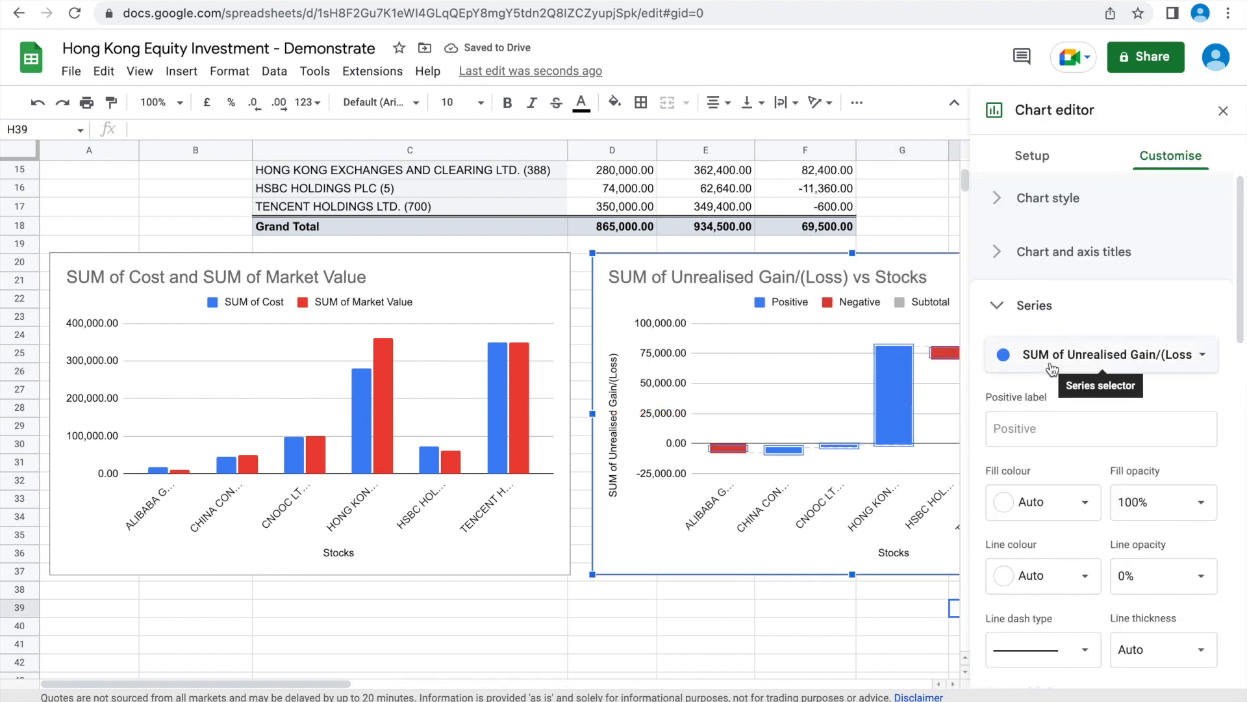
left_click(1083, 506)
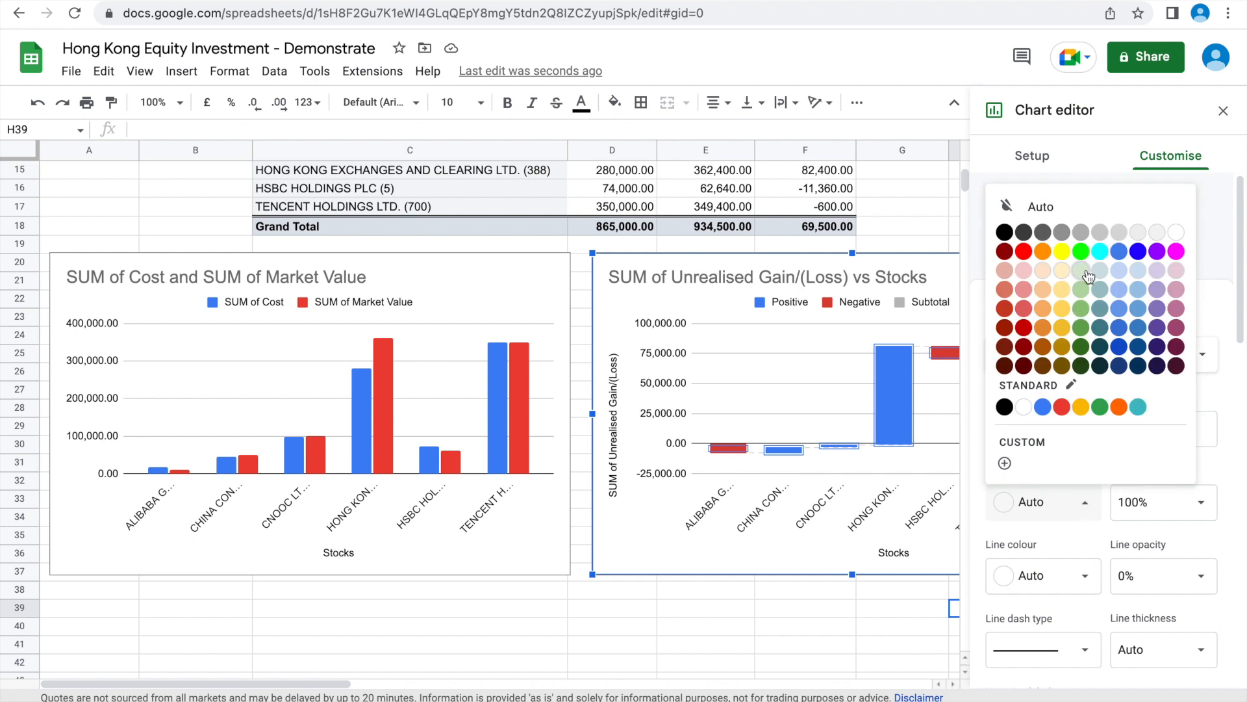
left_click(1081, 251)
left_click(1222, 113)
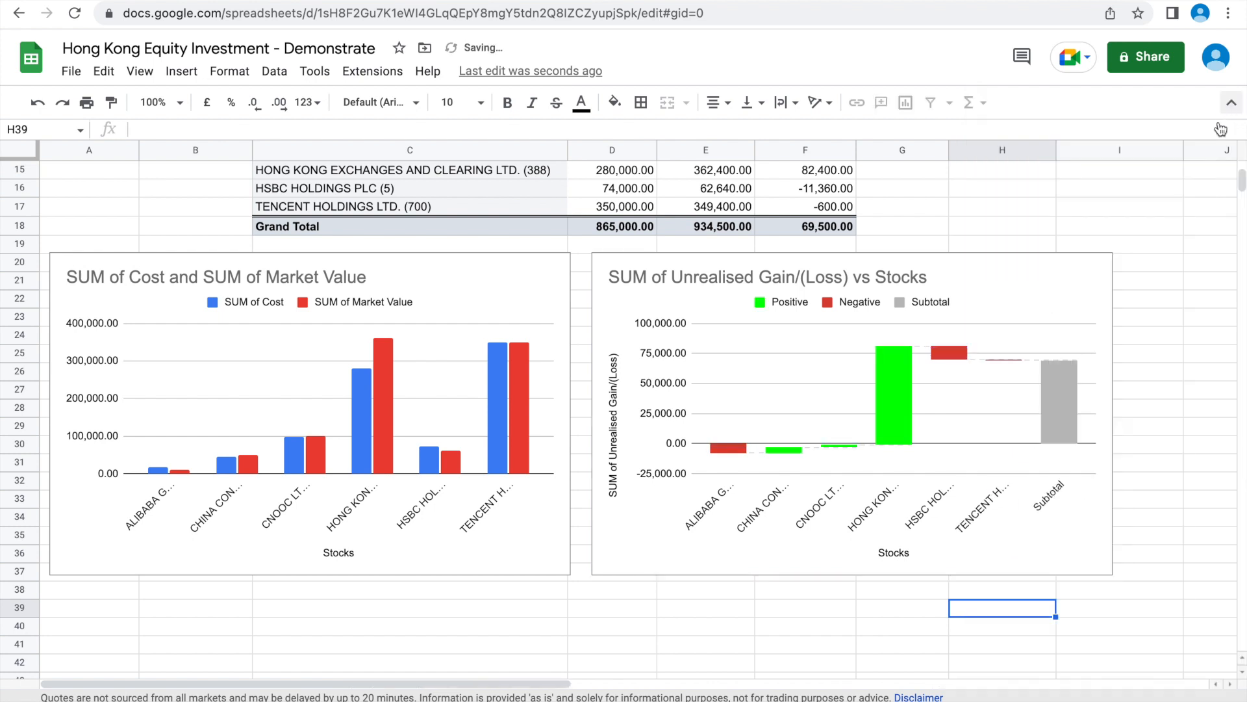
left_click(1121, 338)
Examine the Hong Kong Exchanges and subtotal bars in the waterfall chart against the pivot table and holdings above.
left_click(884, 407)
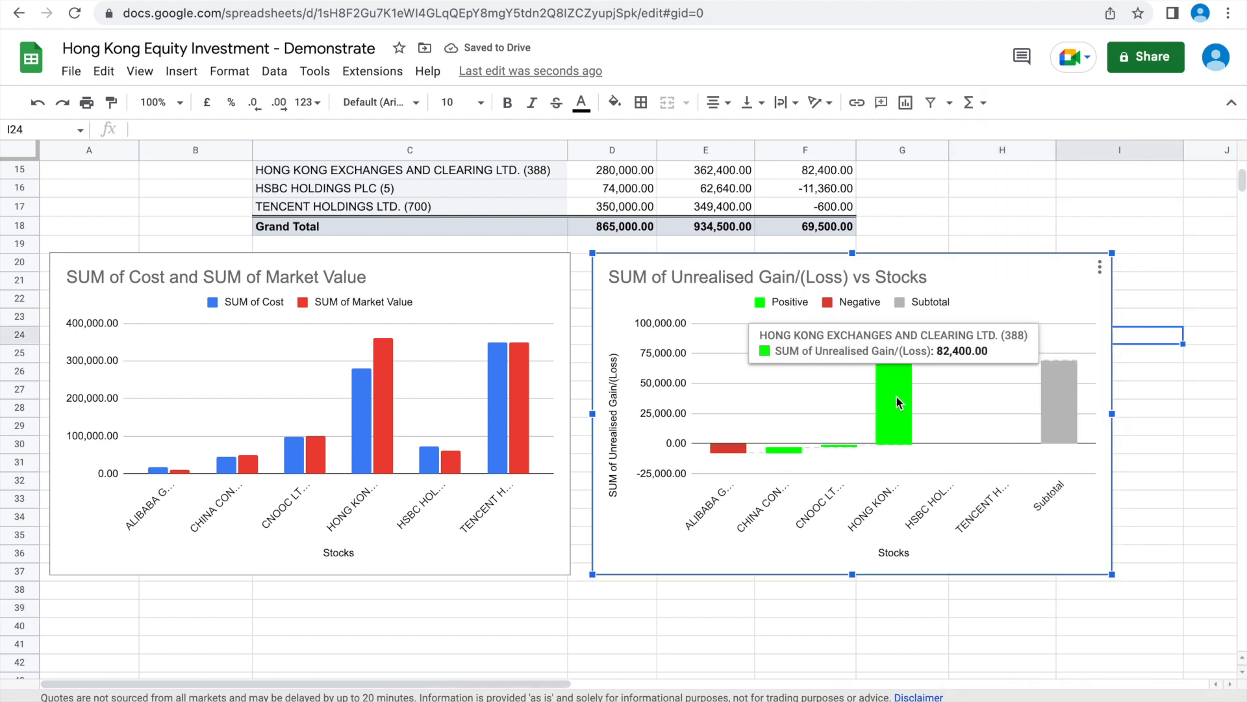
mouse_move(1053, 408)
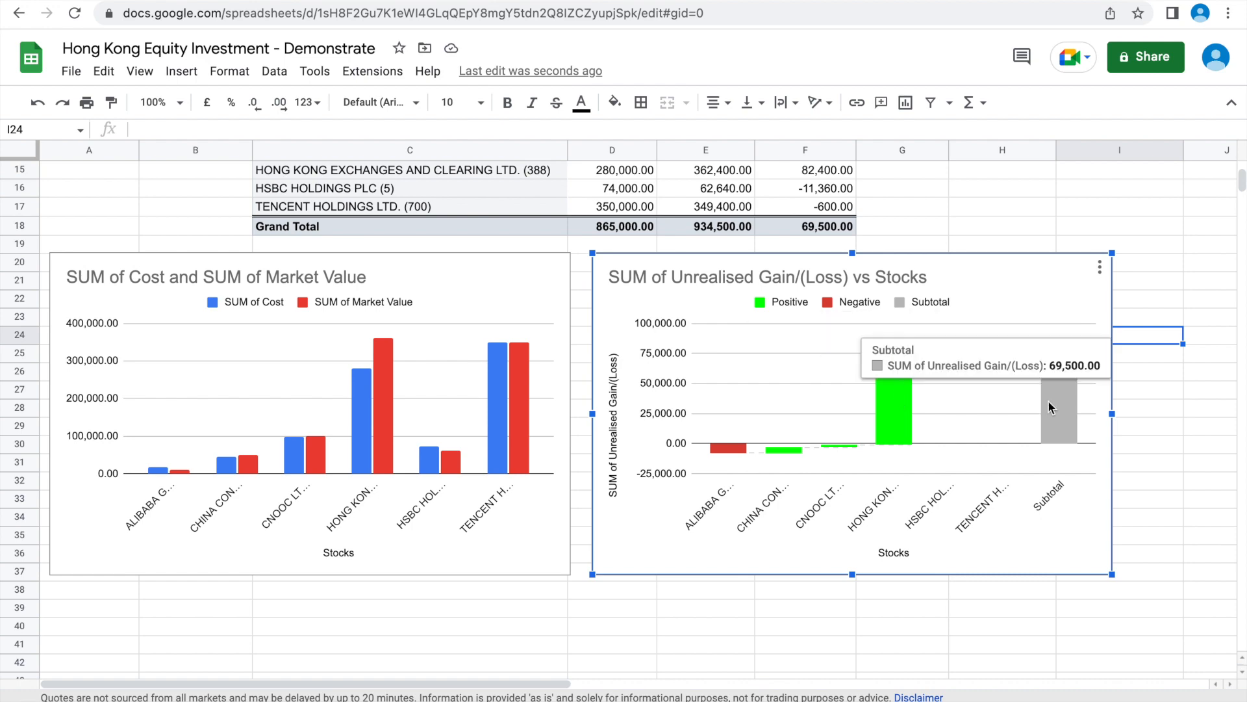
scroll(1049, 404, "up", 3)
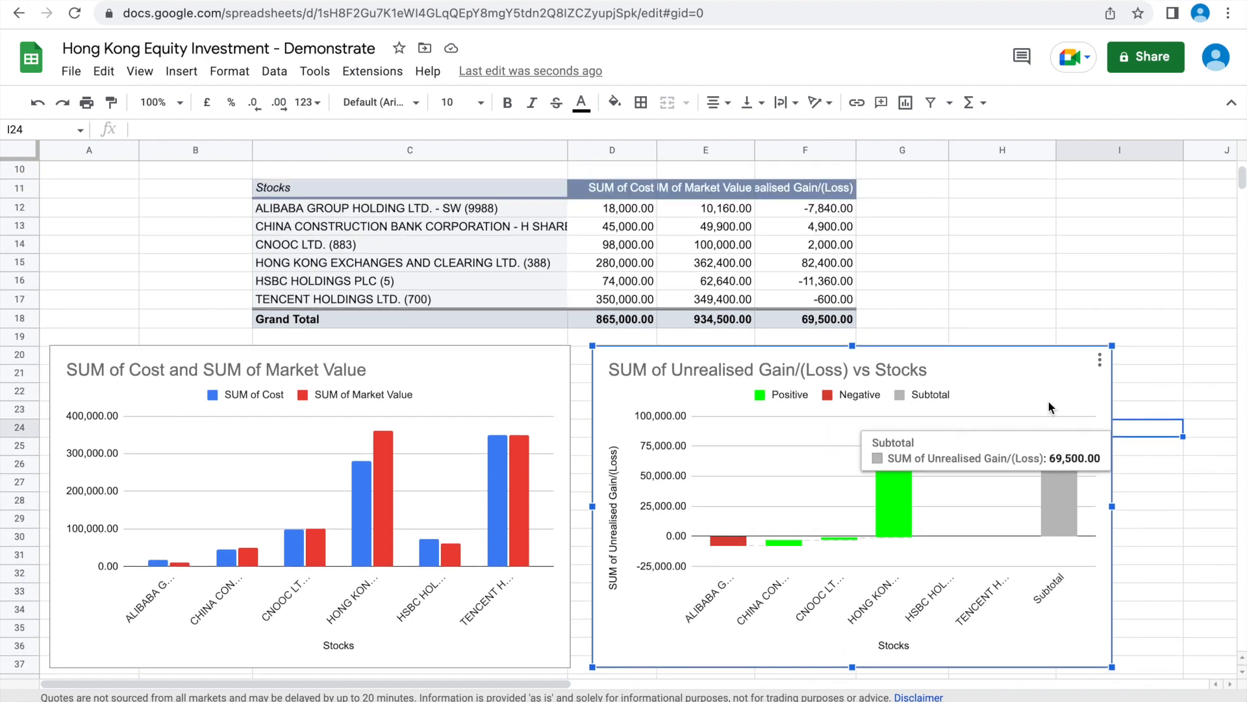
scroll(1048, 407, "up", 3)
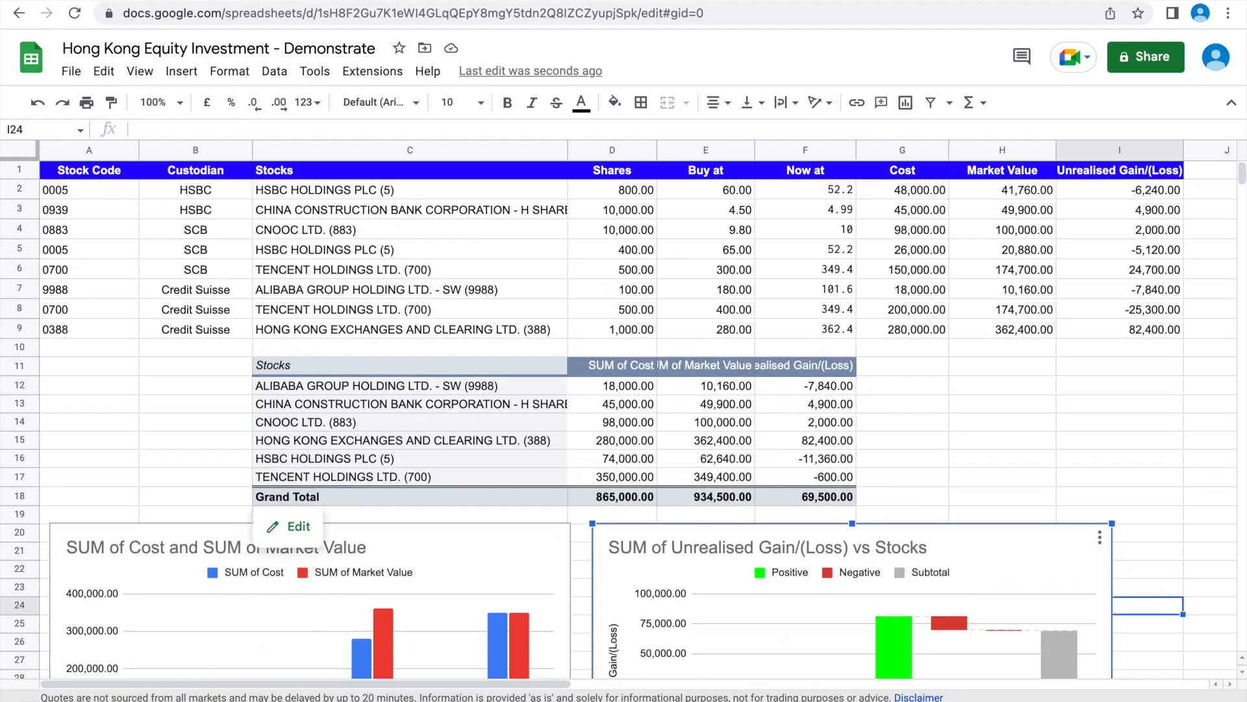
key("Escape")
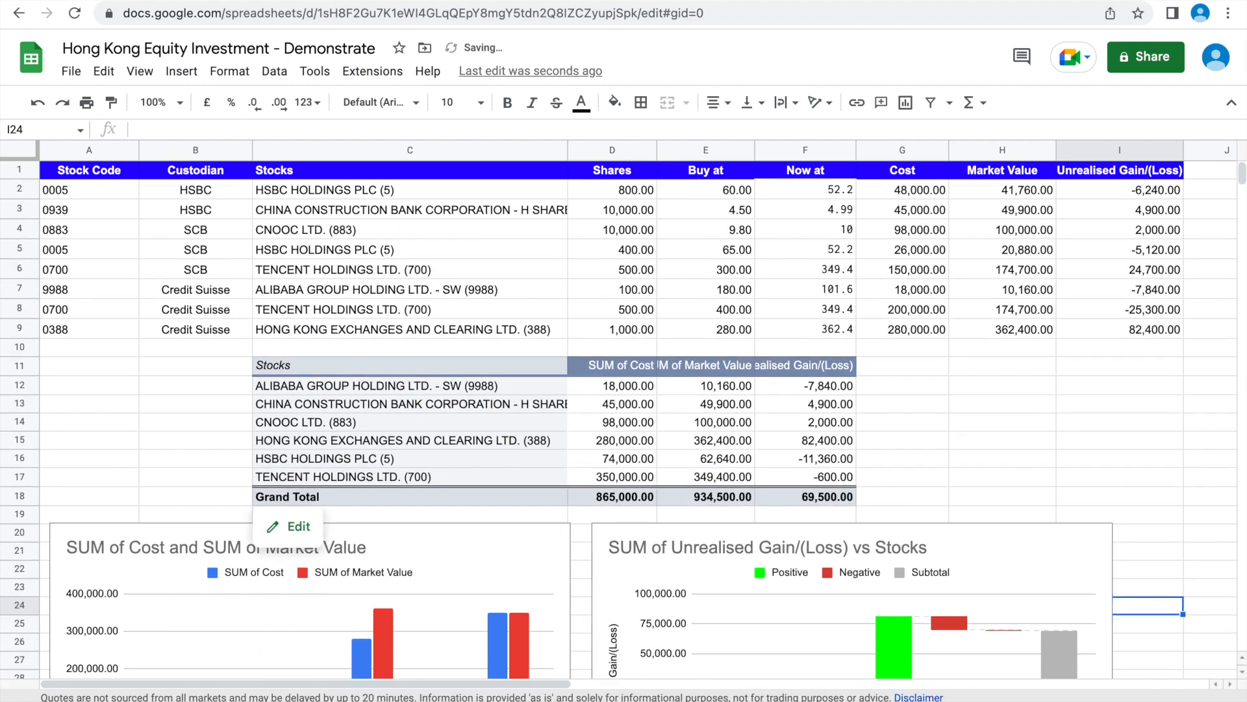
Add a new blank sheet to the spreadsheet.
left_click(50, 698)
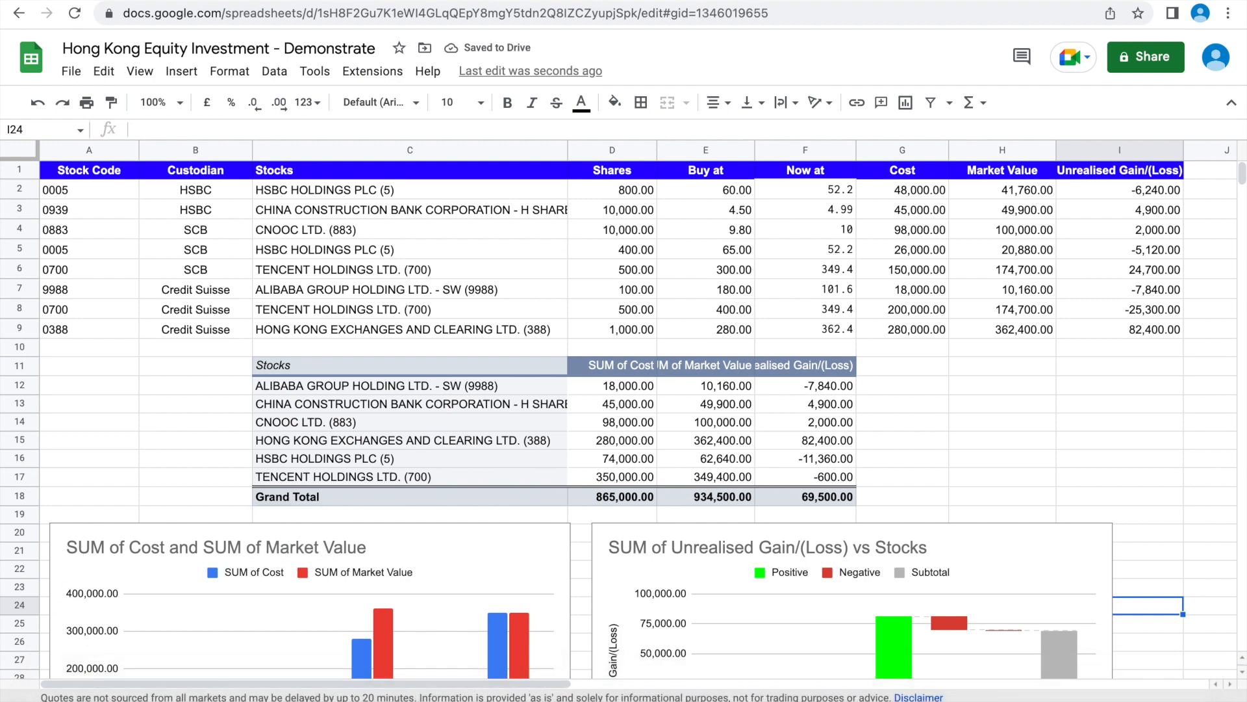
key("ctrl+z")
key("ctrl+y")
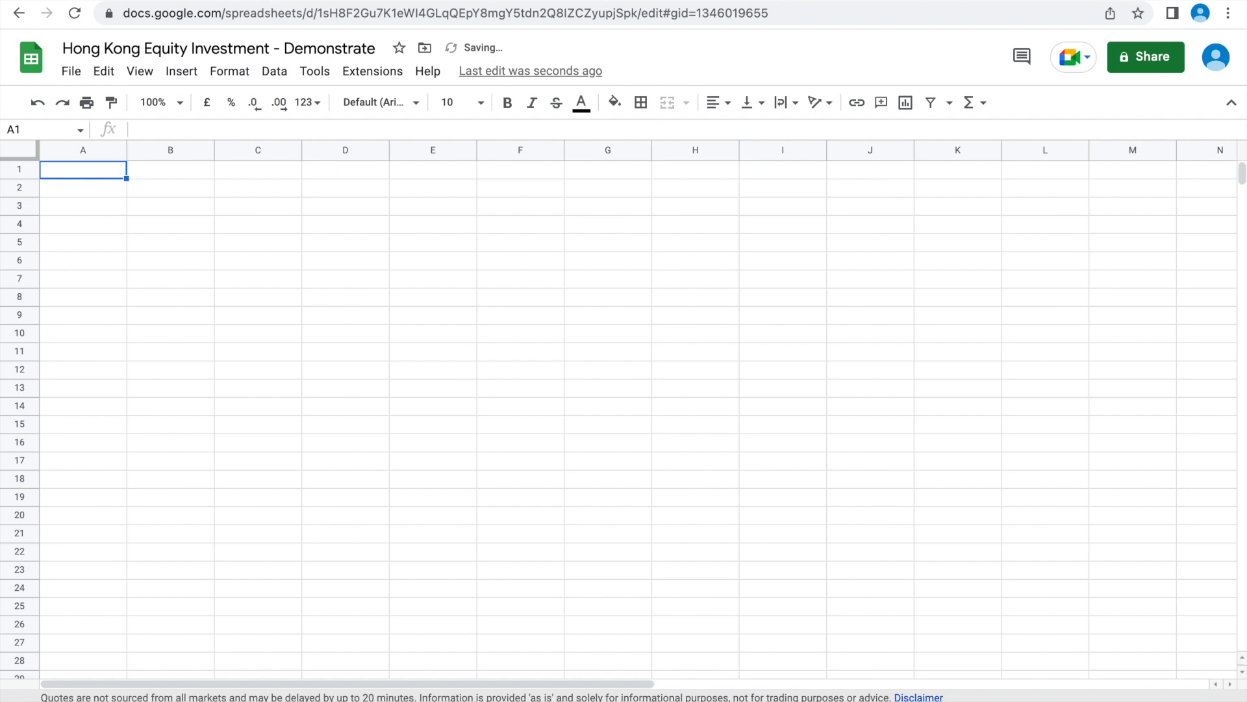
Copy the cost and market value column chart from the holdings sheet and paste it into the new blank sheet.
key("ctrl+z")
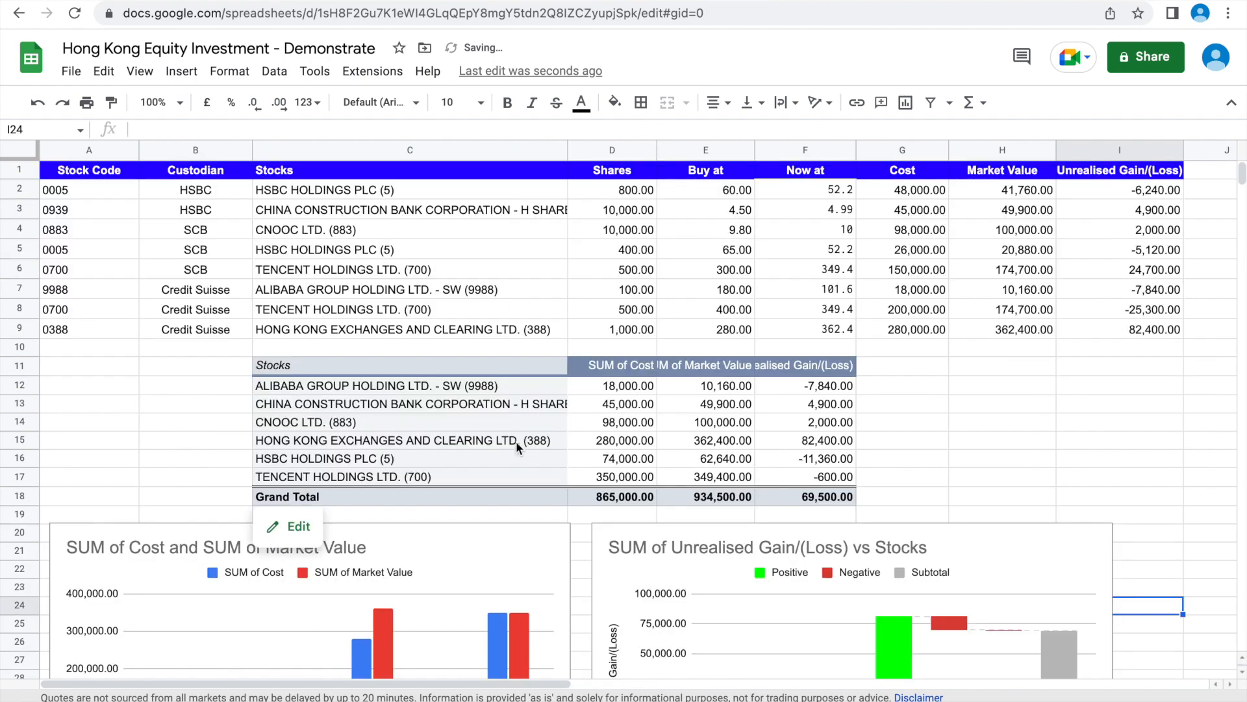
scroll(516, 442, "down", 5)
left_click(561, 322)
key("ctrl+y")
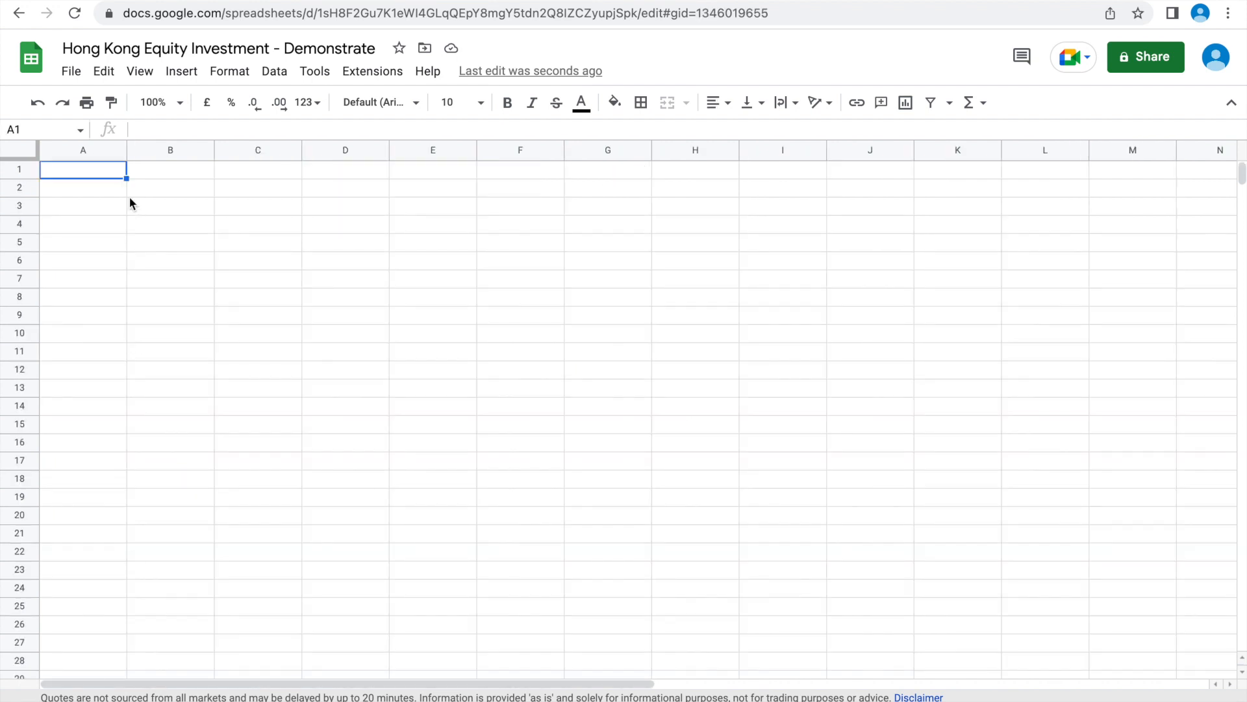
key("ctrl+v")
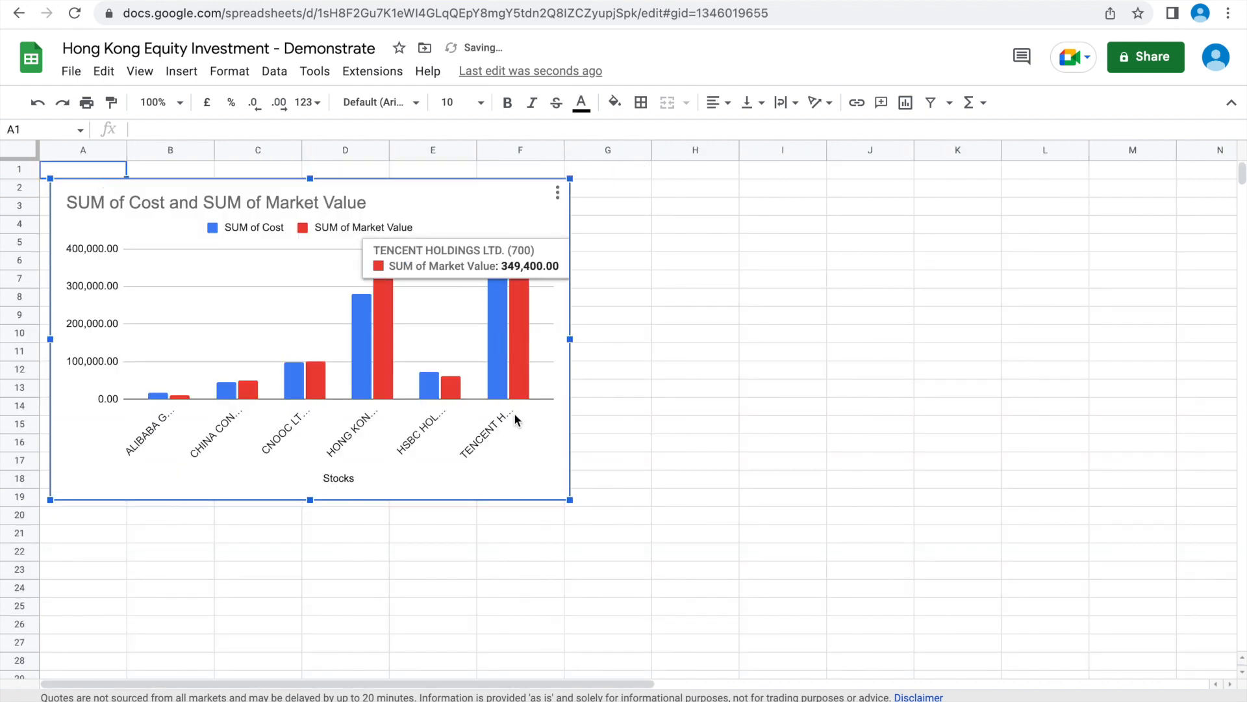
Move the pasted column chart up to row 1 and enlarge it to span about columns A to J and rows 1 to 28.
left_click(532, 502)
left_click_drag(530, 496, 871, 587)
left_click(1025, 577)
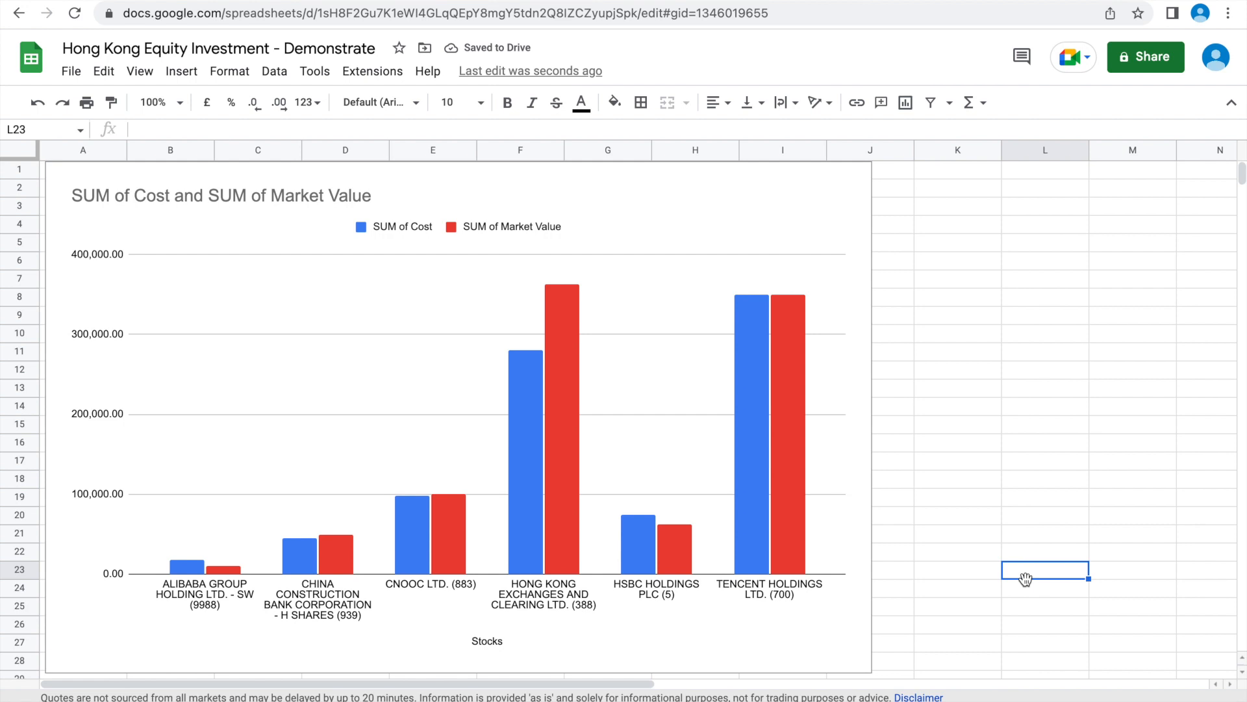
Change the column chart's title to "Hong Kong Equity Investment Cost and Market Value".
double_click(307, 195)
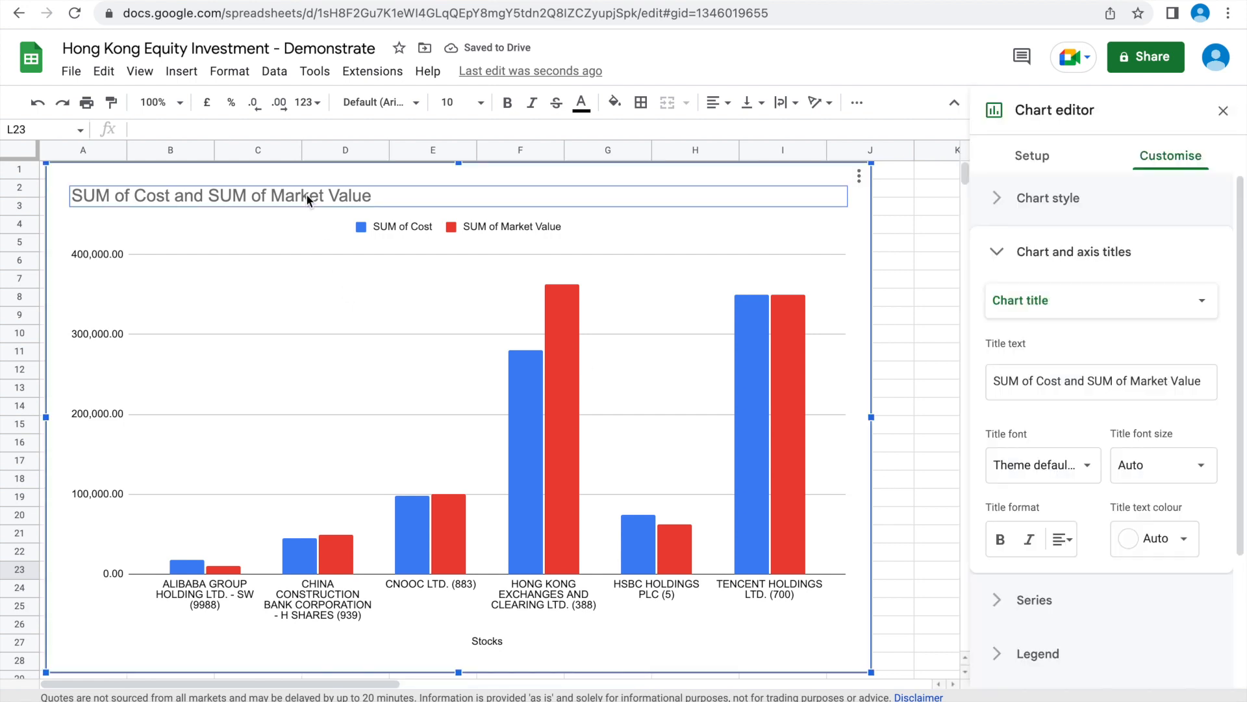
left_click(306, 195)
key("End")
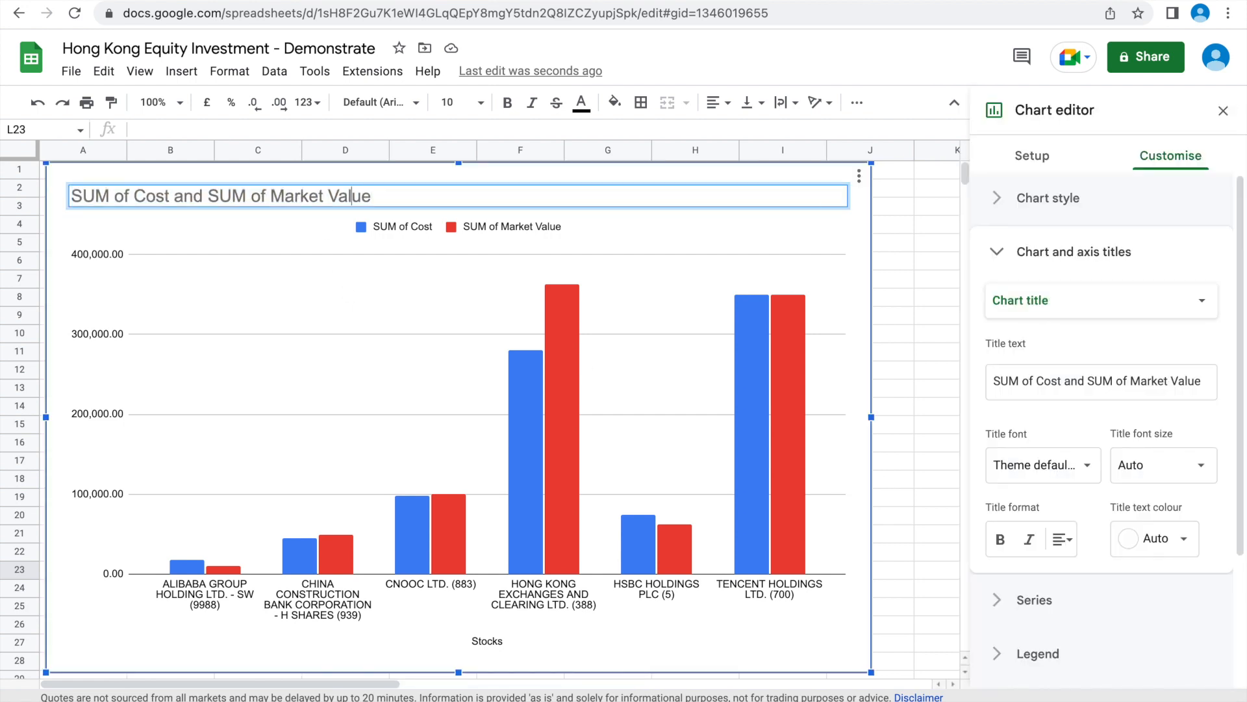
key("BackSpace")
key("BackSpace")
key("BackSpace")
key("BackSpace")
key("BackSpace")
key("BackSpace")
key("BackSpace")
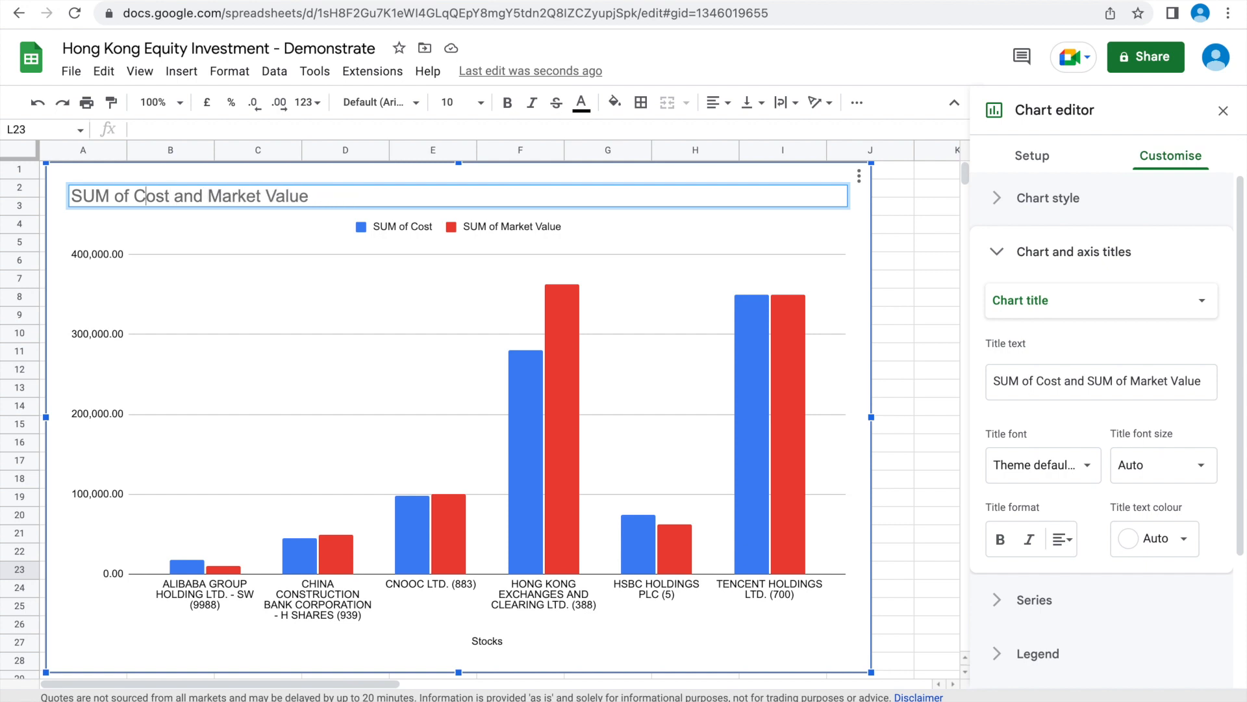
key("BackSpace")
key("BackSpace")
key("BackSpace")
key("BackSpace")
key("BackSpace")
key("BackSpace")
key("BackSpace")
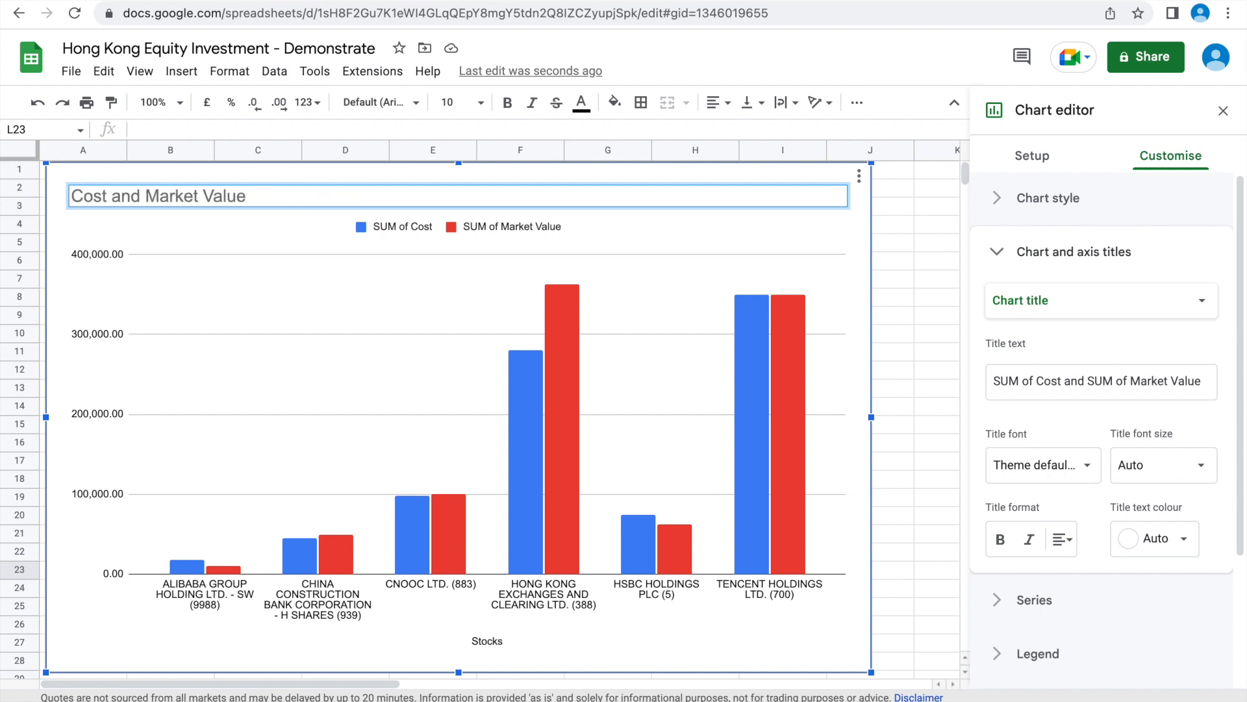
type("Hong Kong ")
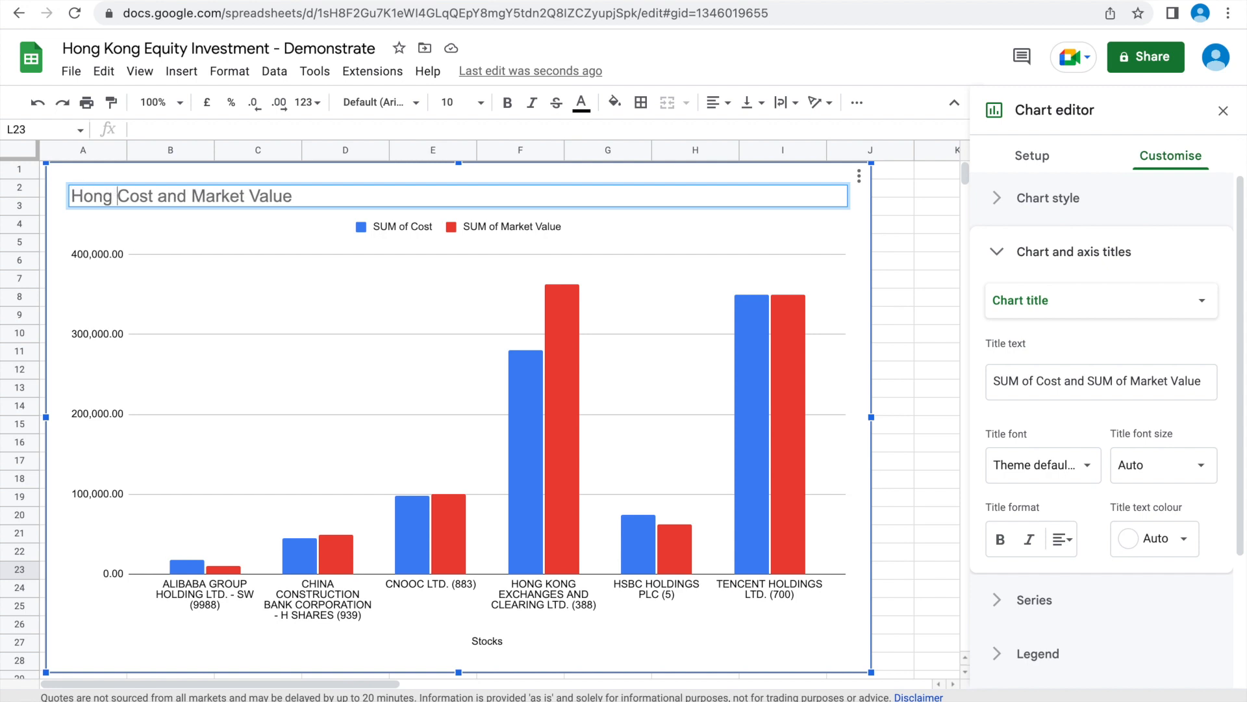
type("Equity")
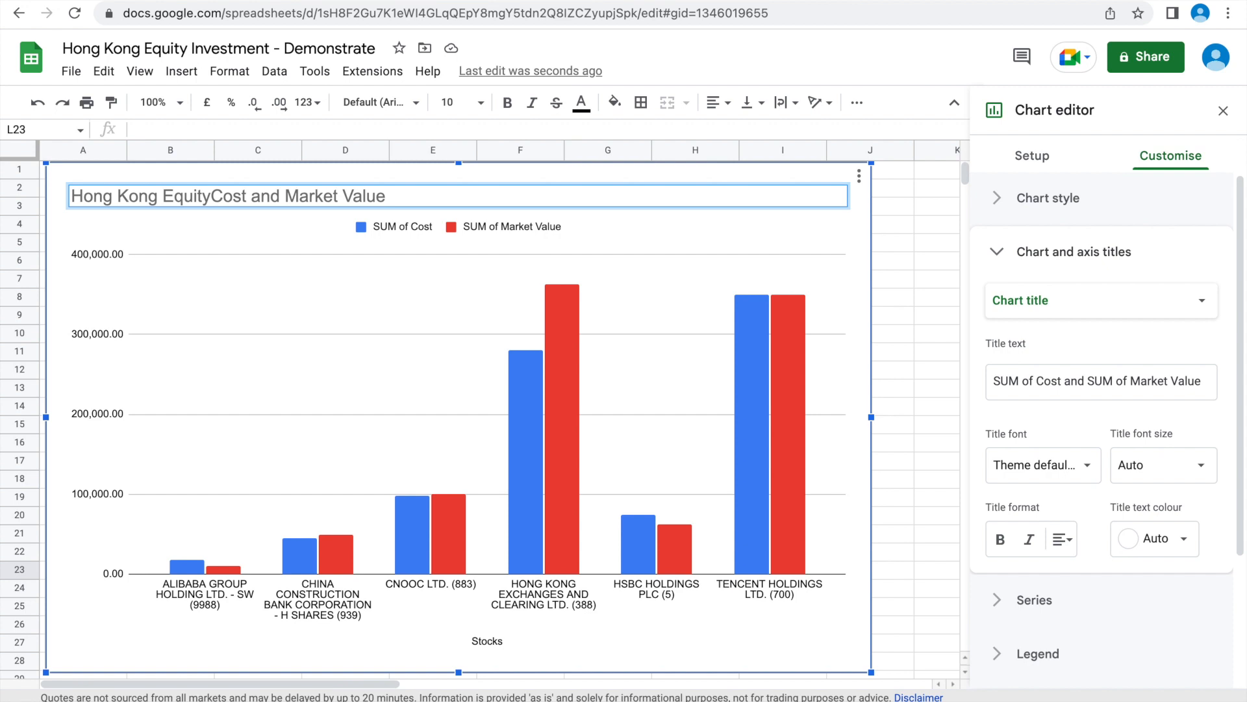
type(" Investmen")
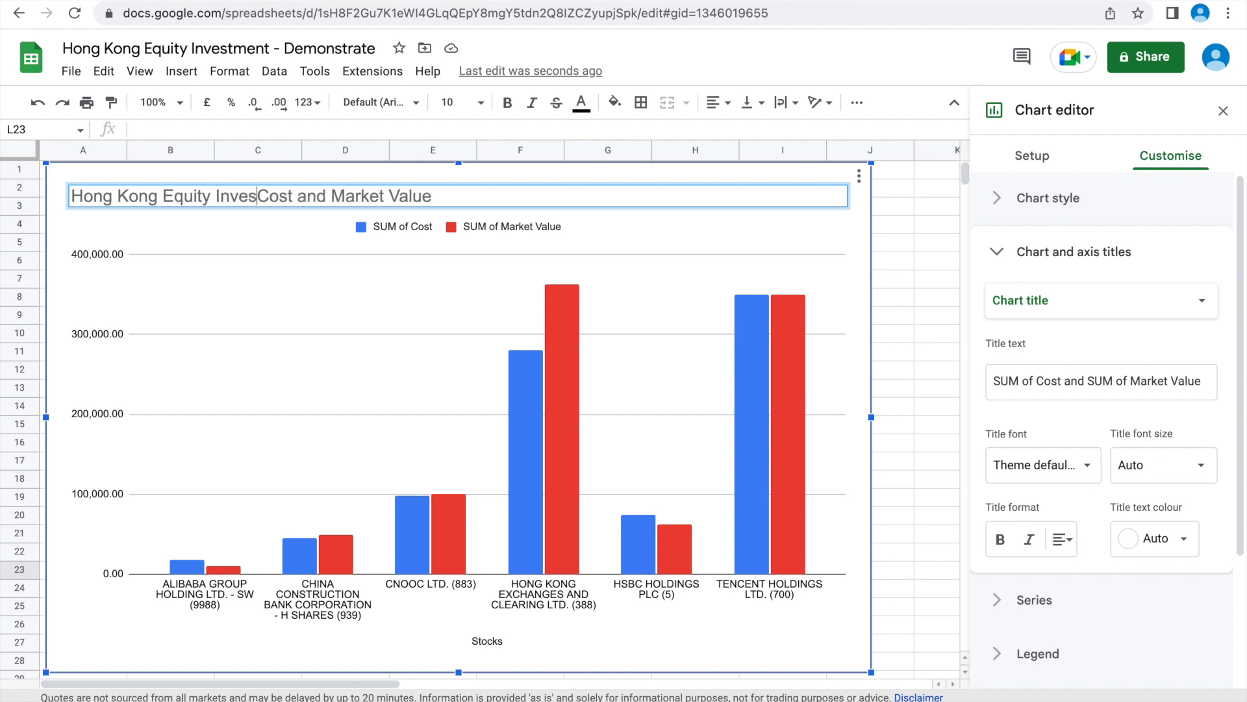
type("t")
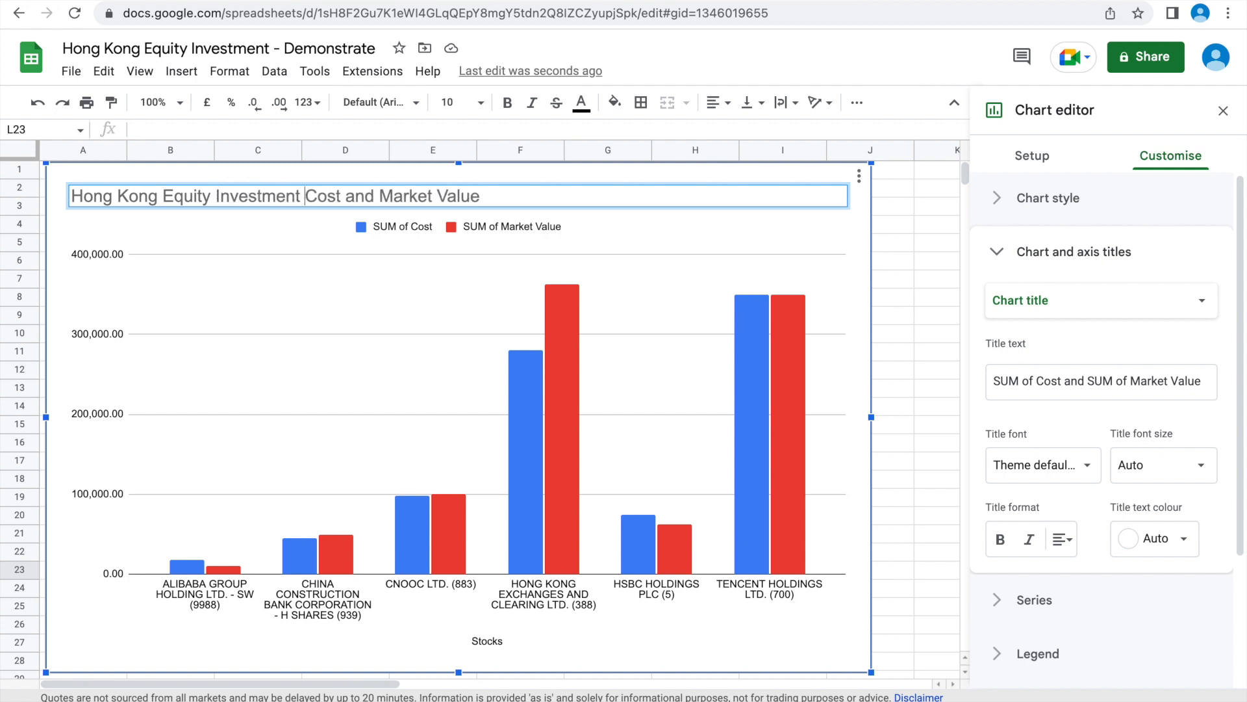
left_click(924, 279)
left_click(740, 402)
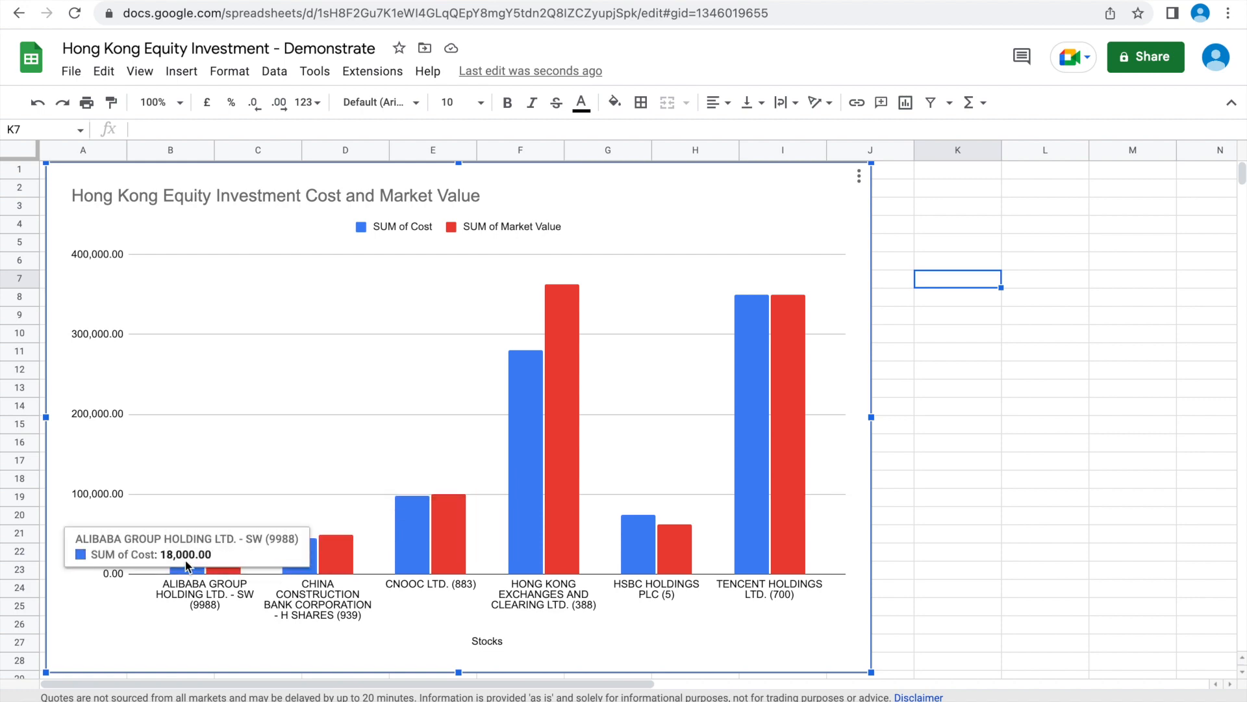
left_click(982, 497)
Copy the unrealised gain/(loss) waterfall chart from the holdings sheet and paste it at A30, below the enlarged column chart.
scroll(981, 497, "down", 7)
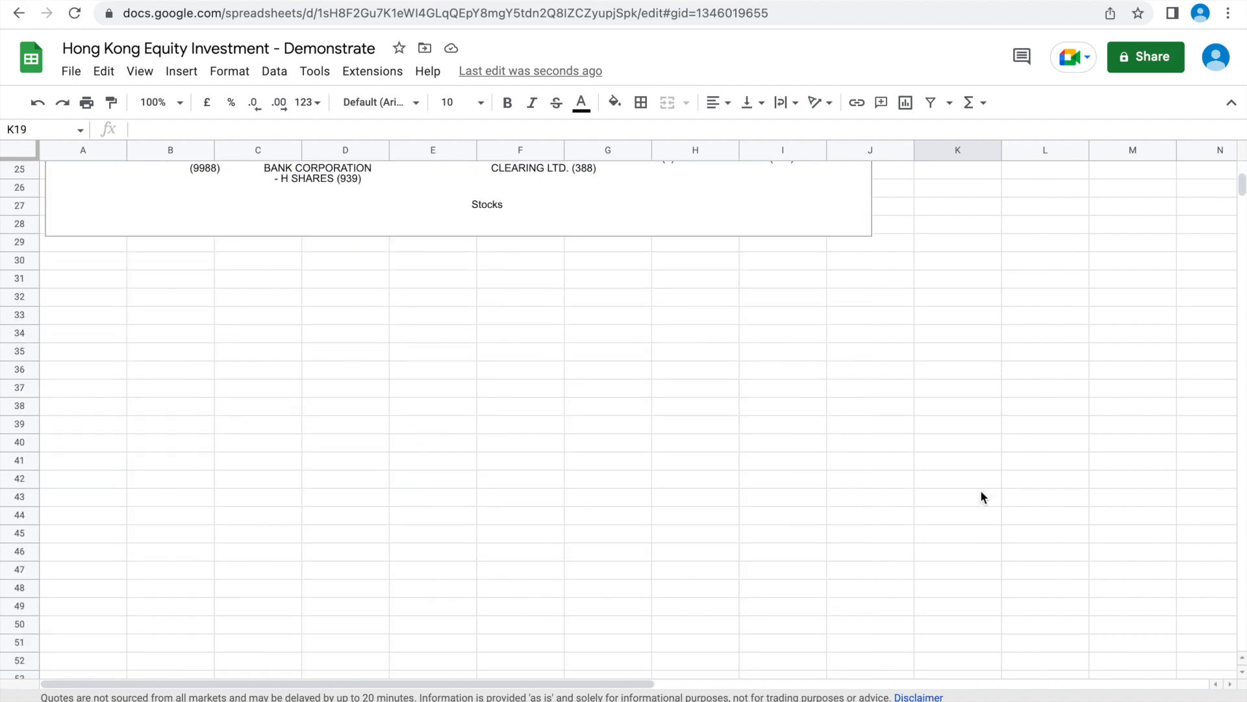
key("ctrl+shift+Page_Up")
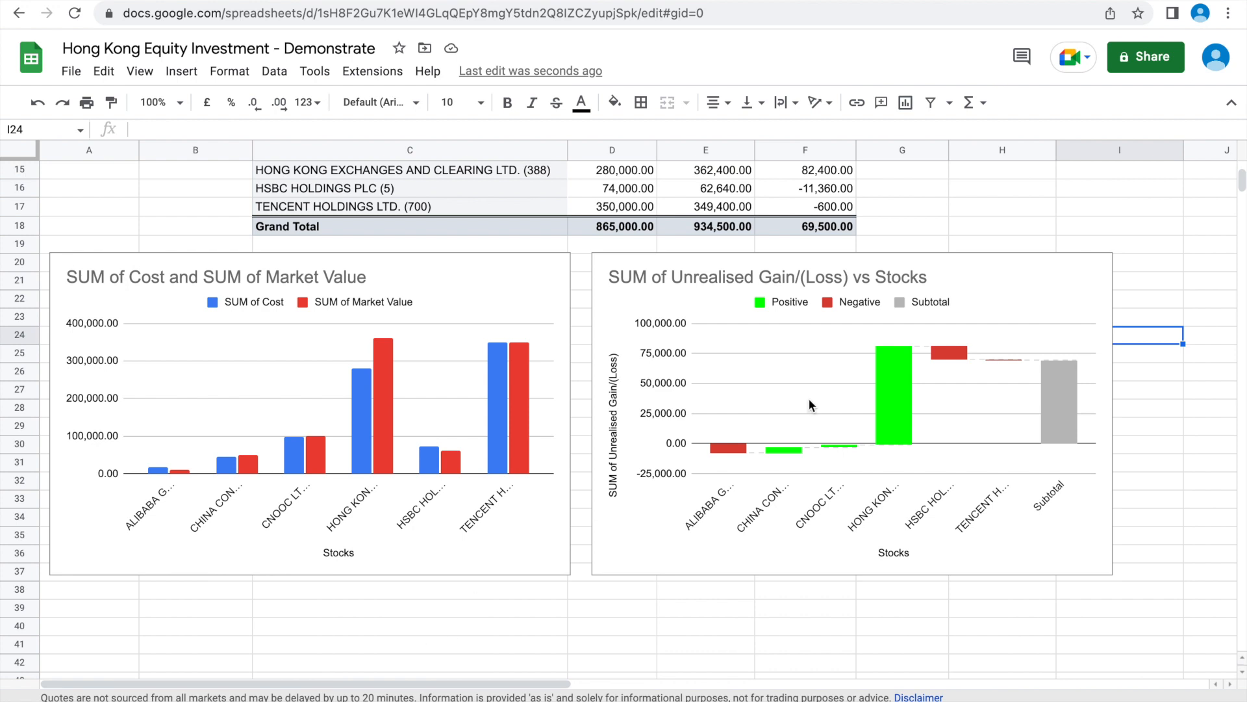
left_click(1081, 267)
key("Escape")
key("ctrl+shift+Page_Down")
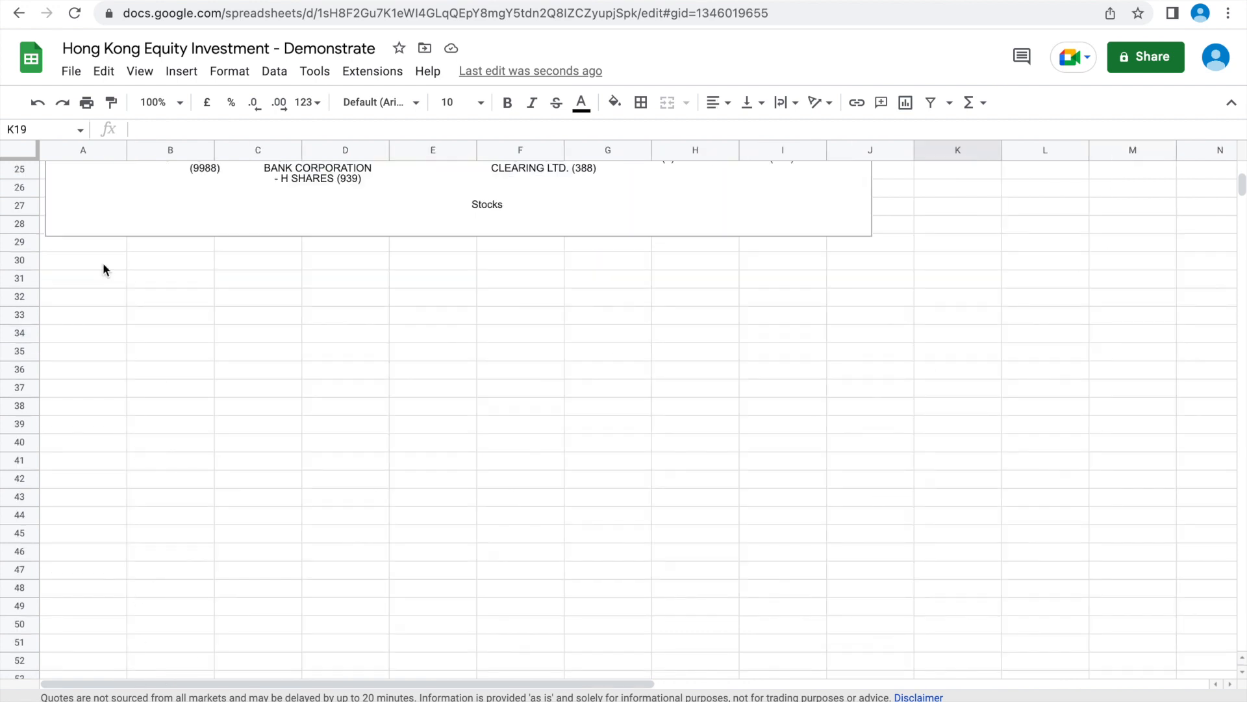
right_click(104, 263)
left_click(145, 258)
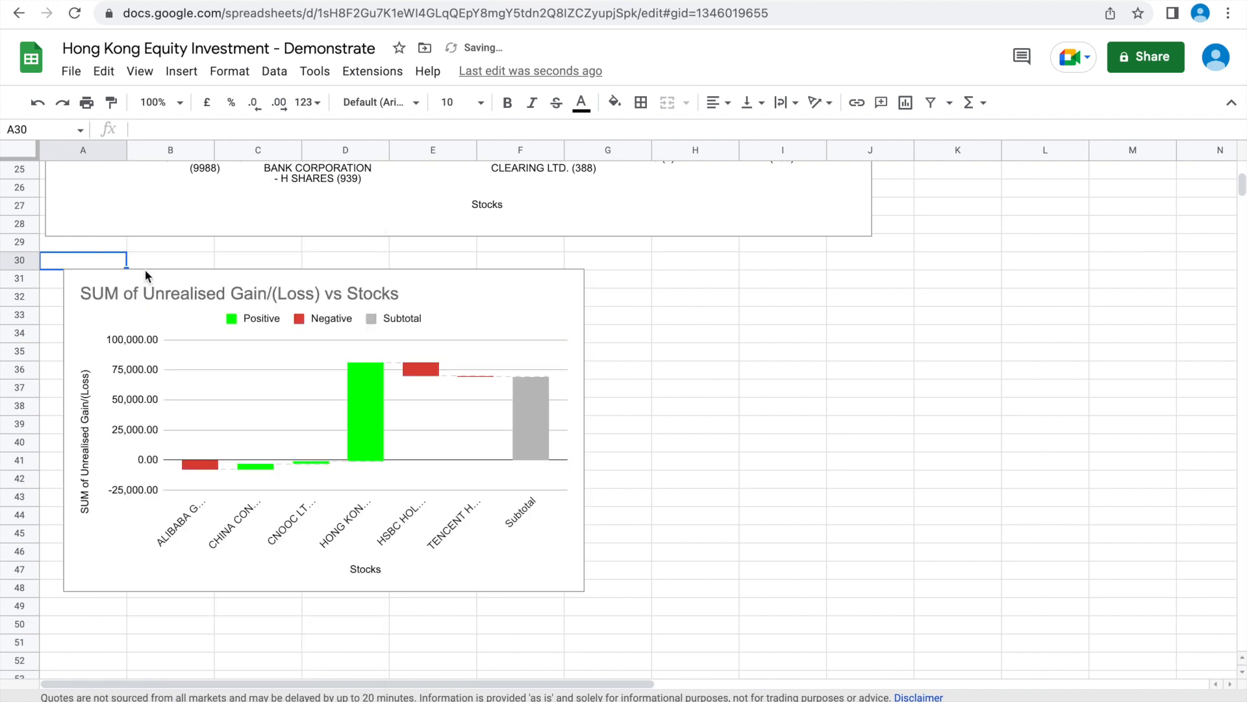
Align the pasted waterfall chart with the column chart's left edge at row 30 and enlarge it to the same width, down to about row 57.
mouse_move(577, 330)
left_mouse_down()
mouse_move(554, 308)
mouse_move(559, 317)
left_mouse_up()
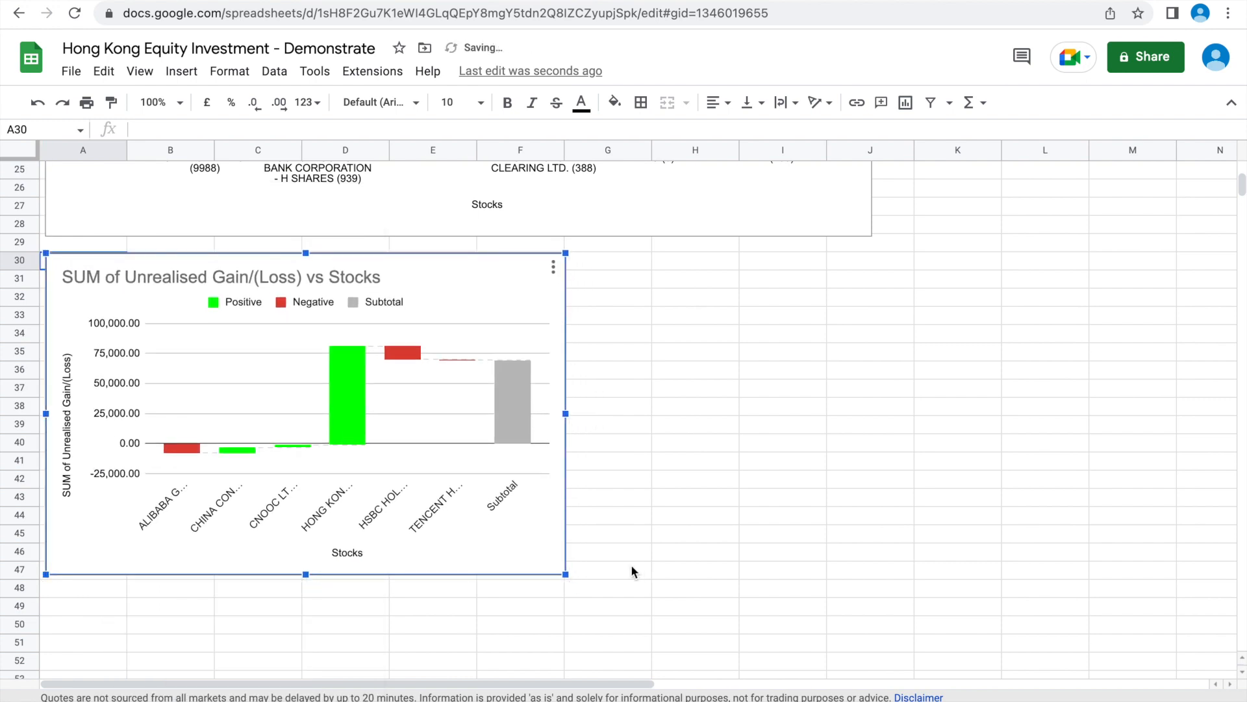
scroll(567, 596, "down", 3)
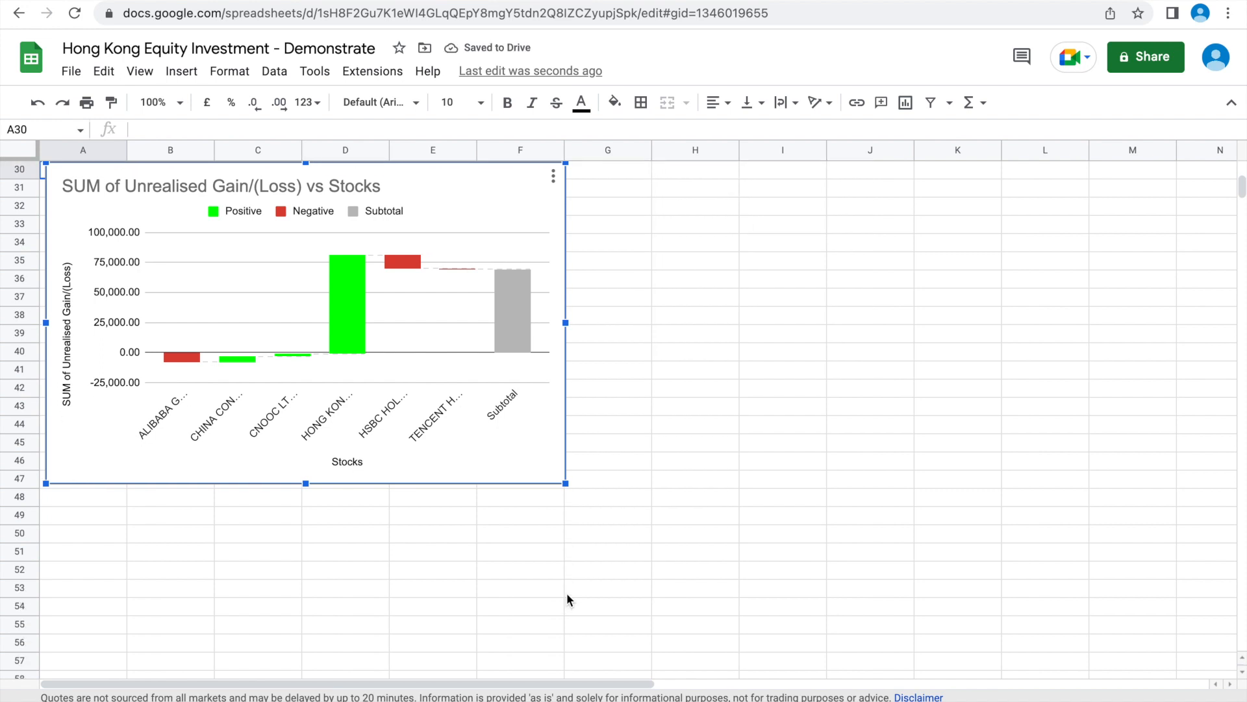
left_click_drag(564, 486, 875, 605)
scroll(876, 606, "up", 3)
scroll(876, 606, "down", 3)
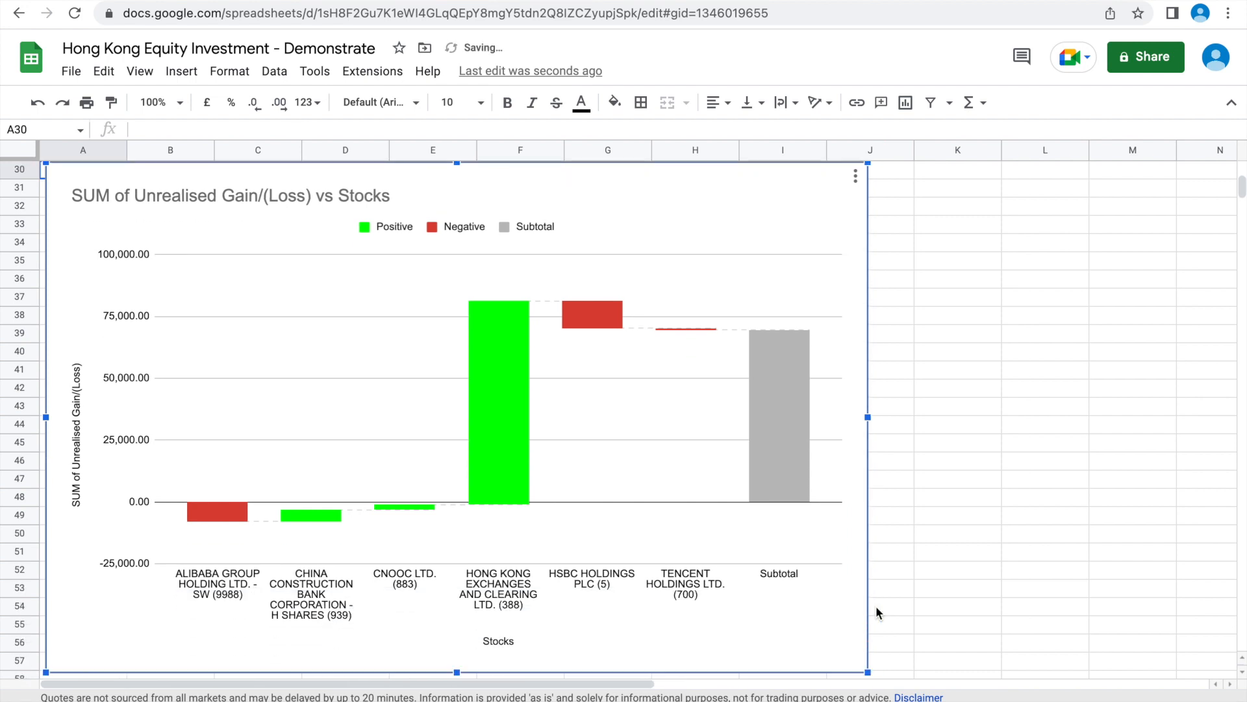
scroll(875, 606, "up", 2)
scroll(876, 614, "down", 1)
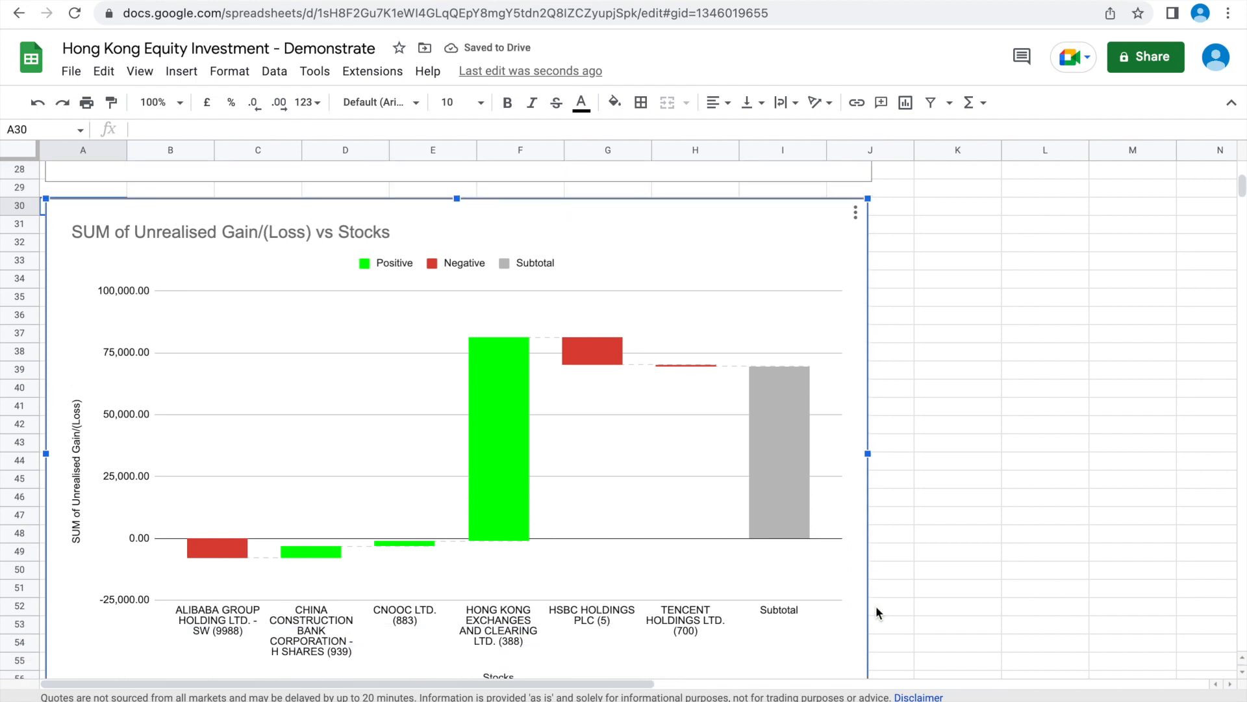
scroll(867, 454, "down", 1)
left_click_drag(868, 451, 877, 437)
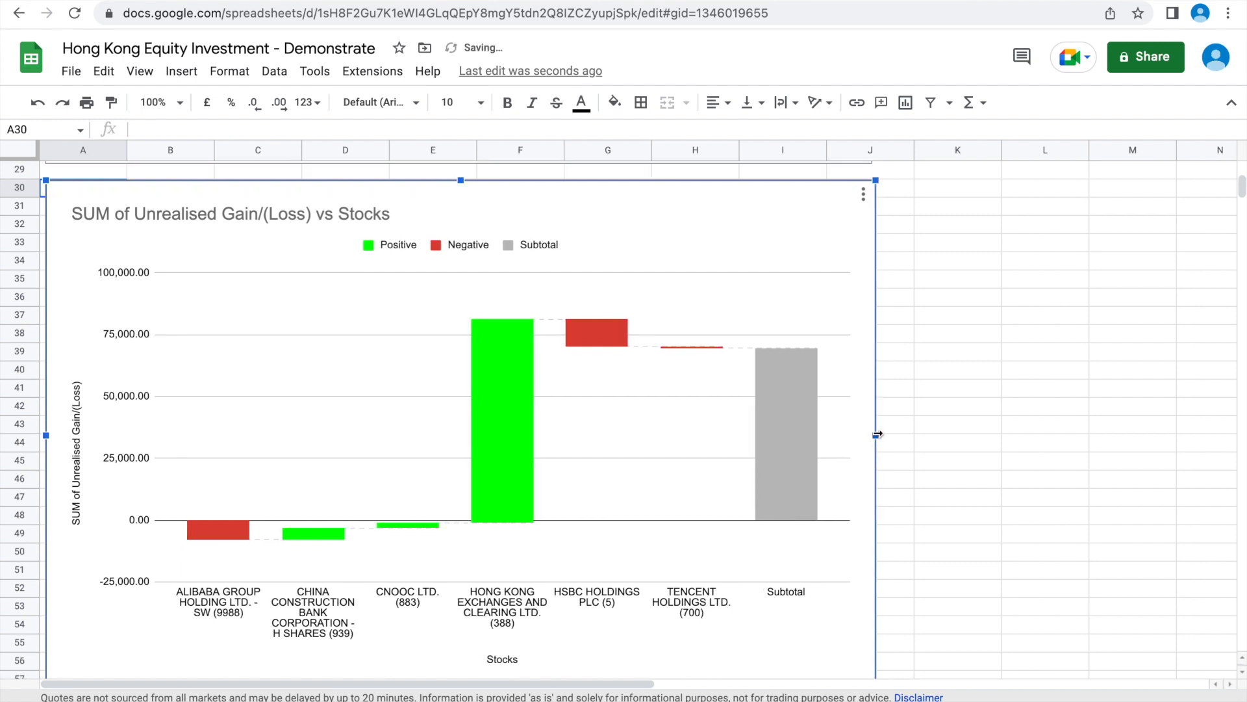
left_click(973, 450)
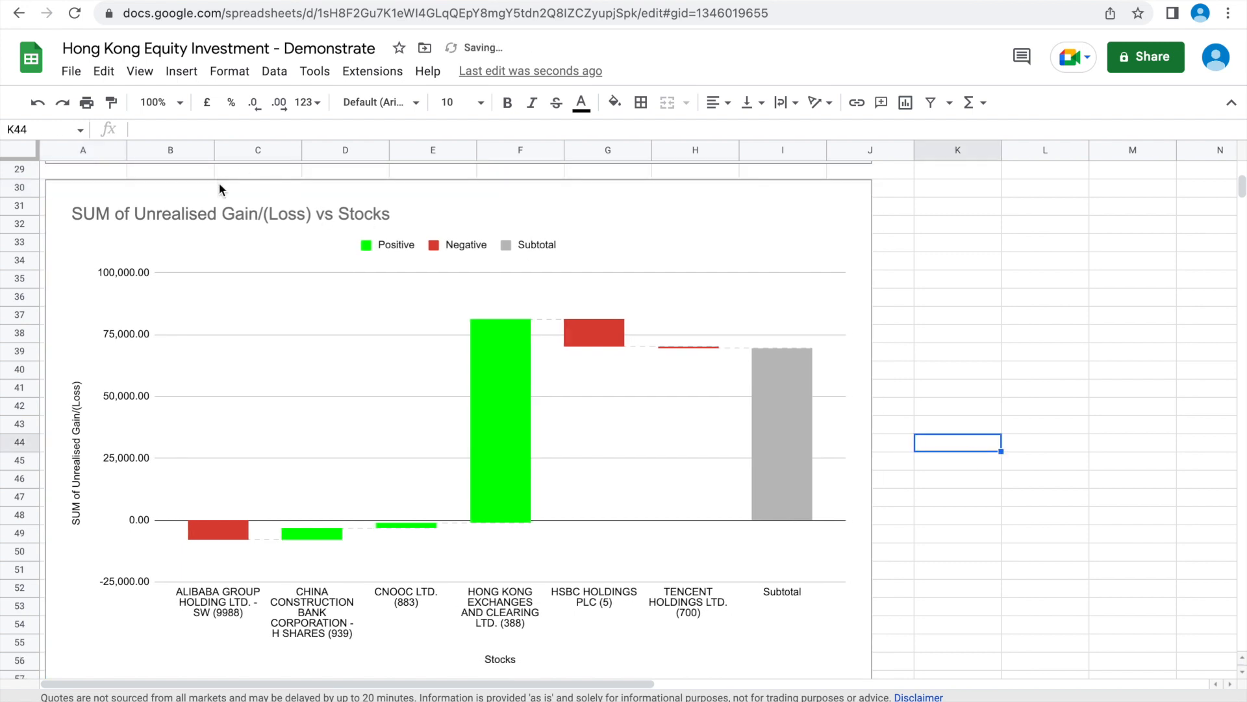
Replace "SUM of" with "Hong Kong Equity Investment" at the start of the waterfall chart's title.
left_click(199, 214)
double_click(171, 213)
left_click(137, 215)
key("Home")
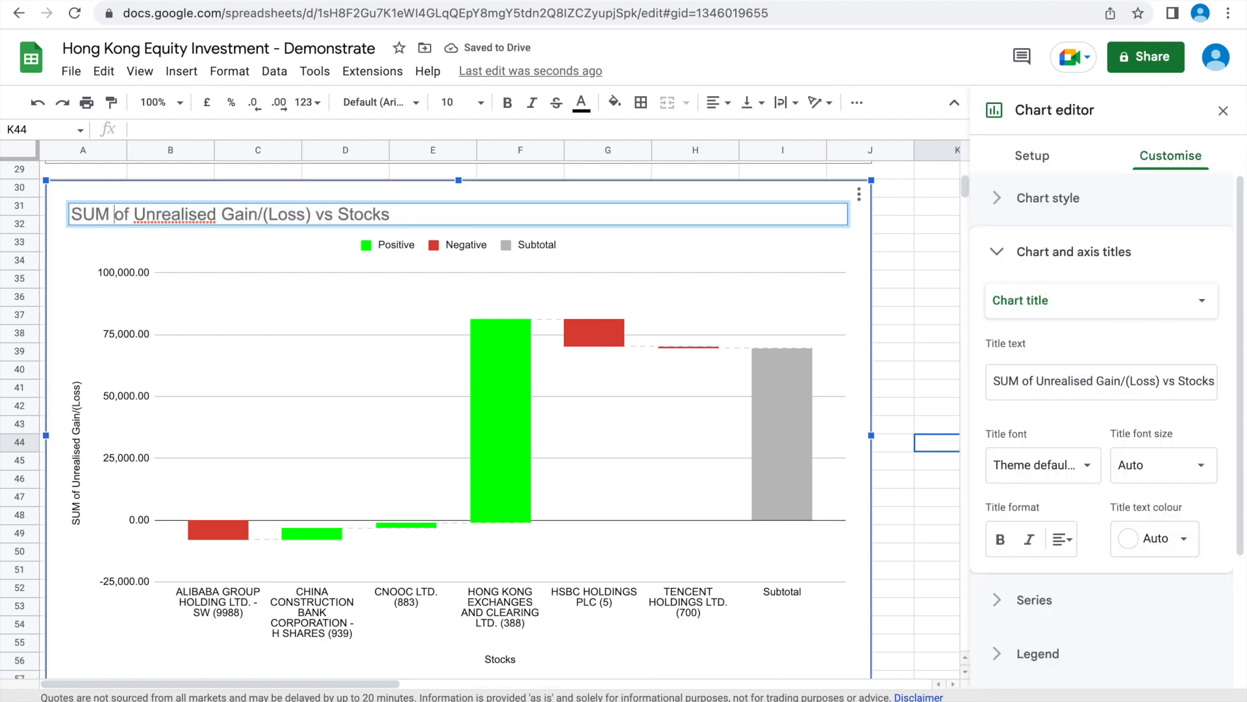
key("Delete")
key("Delete")
key("BackSpace")
key("BackSpace")
key("BackSpace")
key("BackSpace")
type("Hong Kogn")
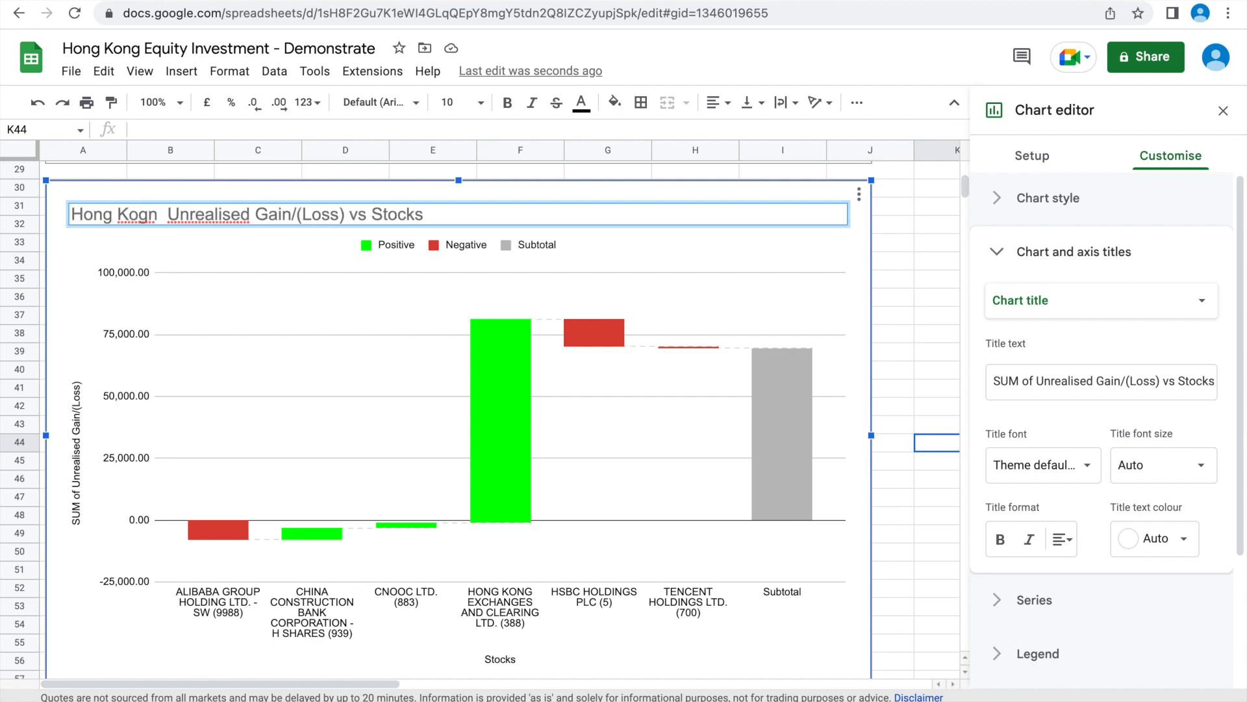
key("BackSpace")
key("BackSpace")
key("BackSpace")
type("ng Equity")
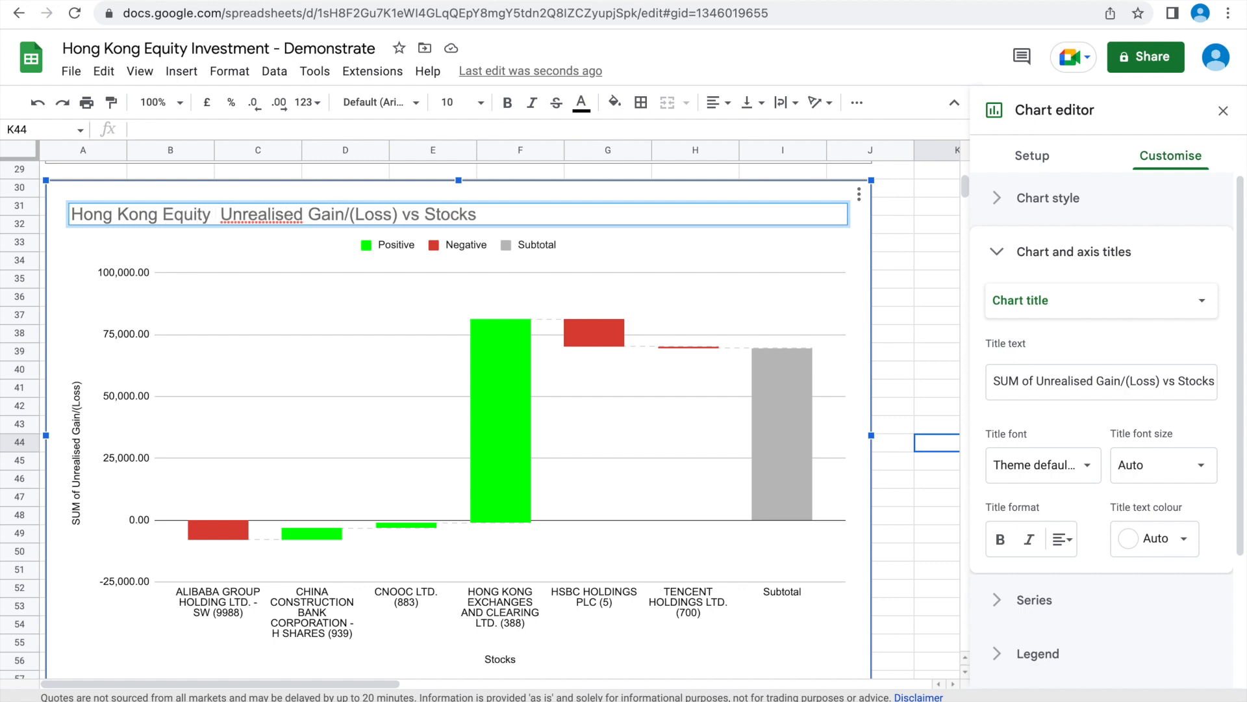
type(" Invesment")
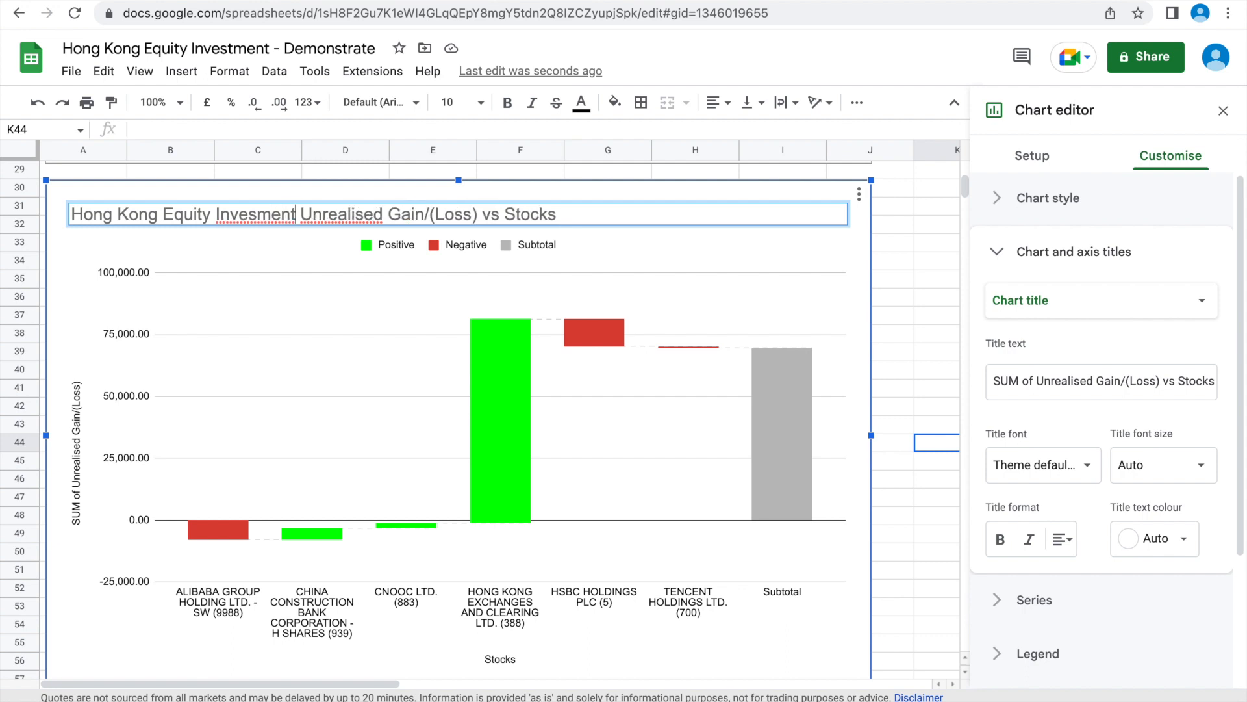
key("BackSpace")
key("BackSpace")
key("BackSpace")
key("BackSpace")
key("BackSpace")
type("stment")
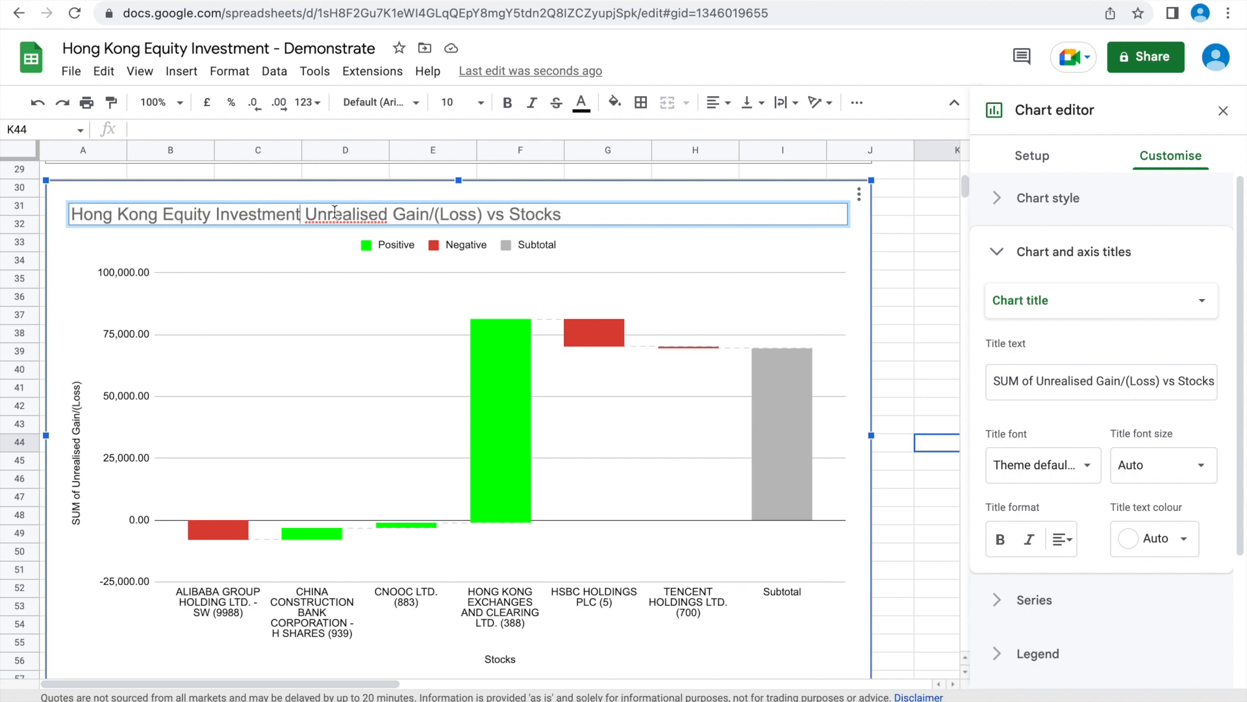
Correct "Unrealised" to the suggested spelling "Unrealized" in the waterfall chart's title and finish editing it.
right_click(335, 212)
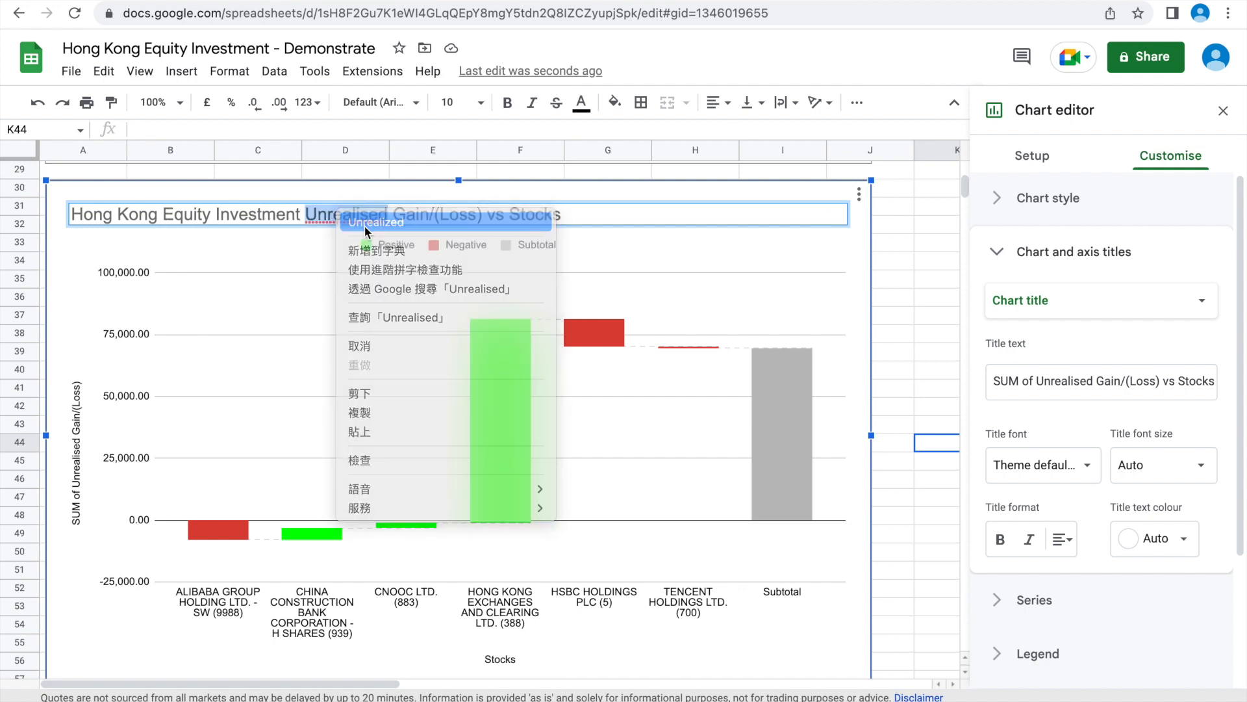
left_click(367, 142)
left_click(900, 266)
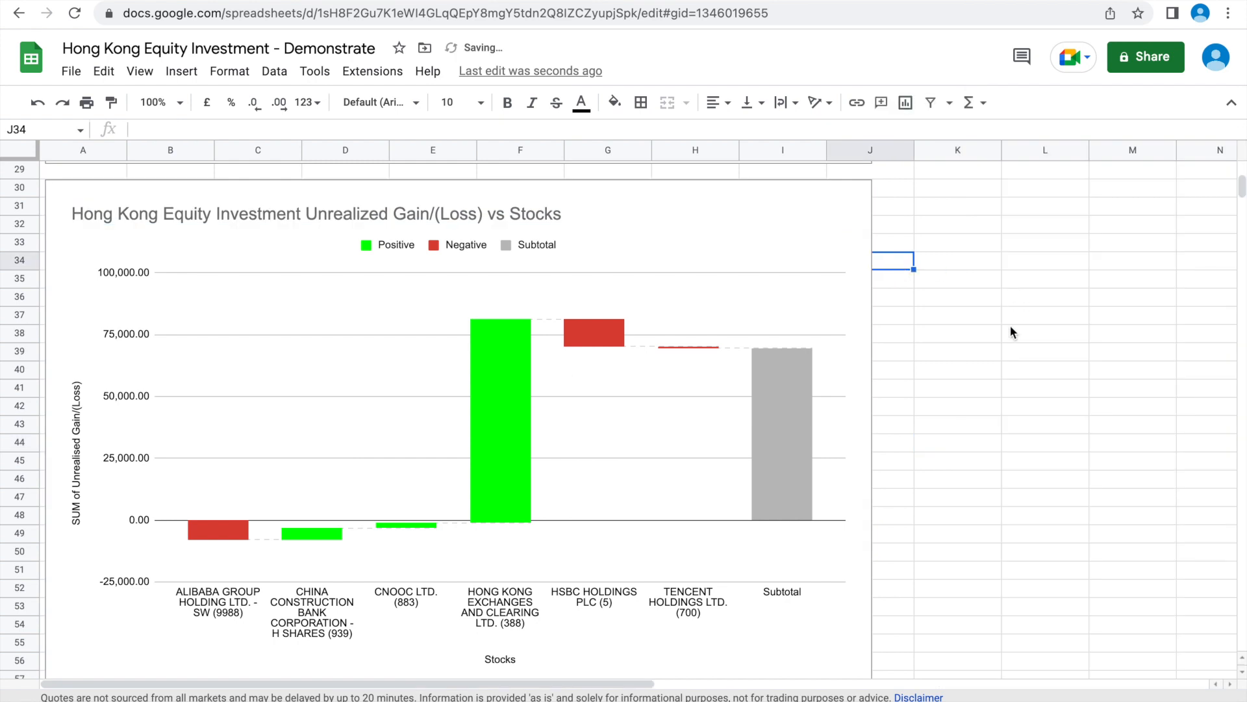
Examine individual stocks' cost and market value in the column chart and their gains or losses in the waterfall chart.
scroll(1004, 351, "up", 8)
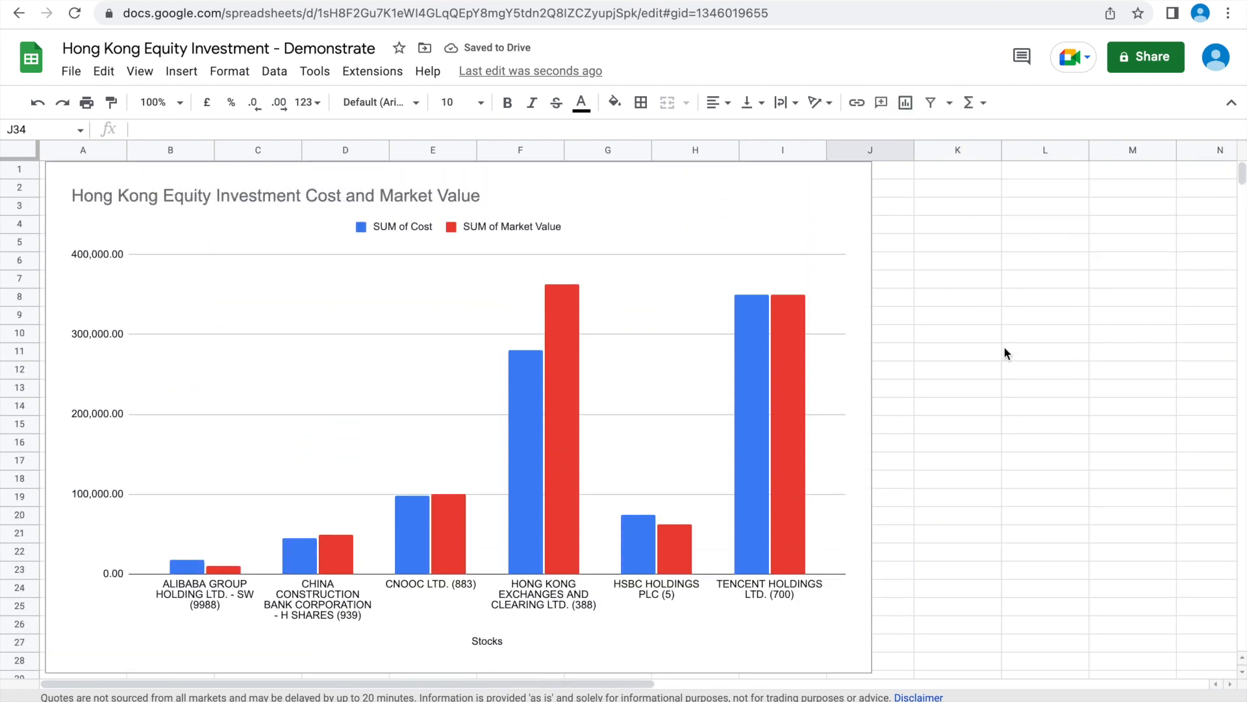
left_click(564, 366)
mouse_move(577, 393)
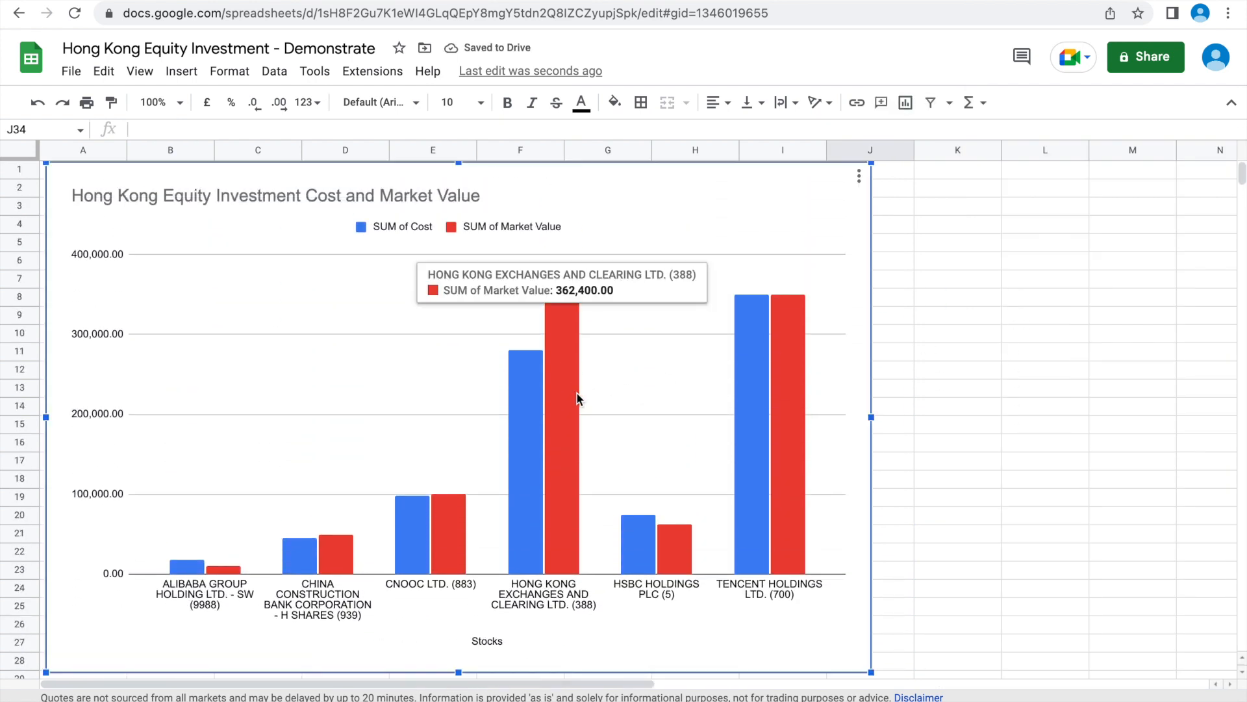
mouse_move(533, 400)
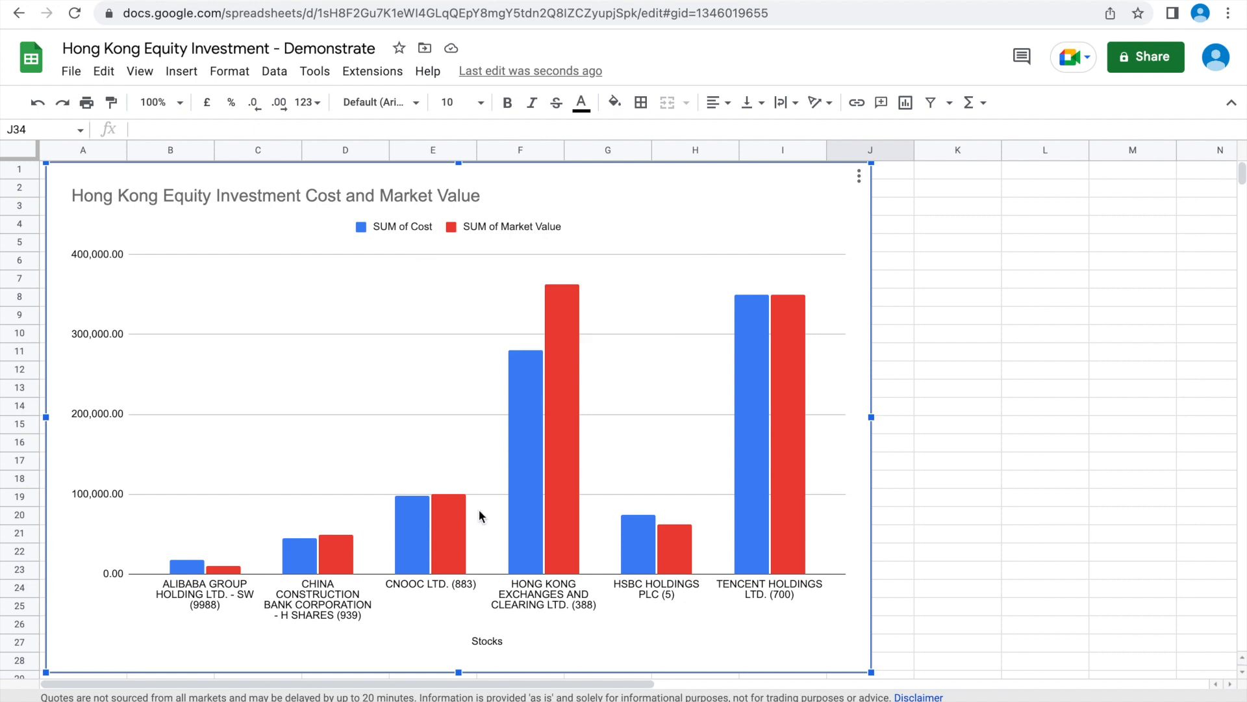
mouse_move(428, 544)
mouse_move(640, 555)
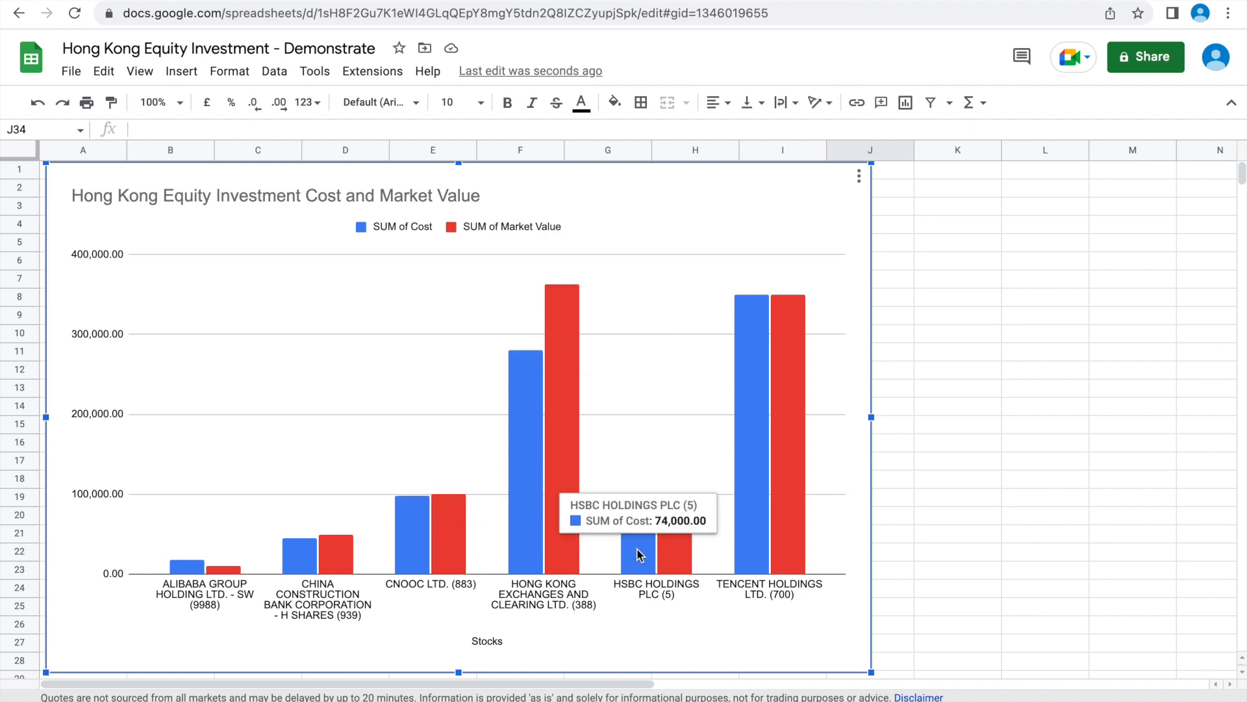
scroll(672, 553, "down", 9)
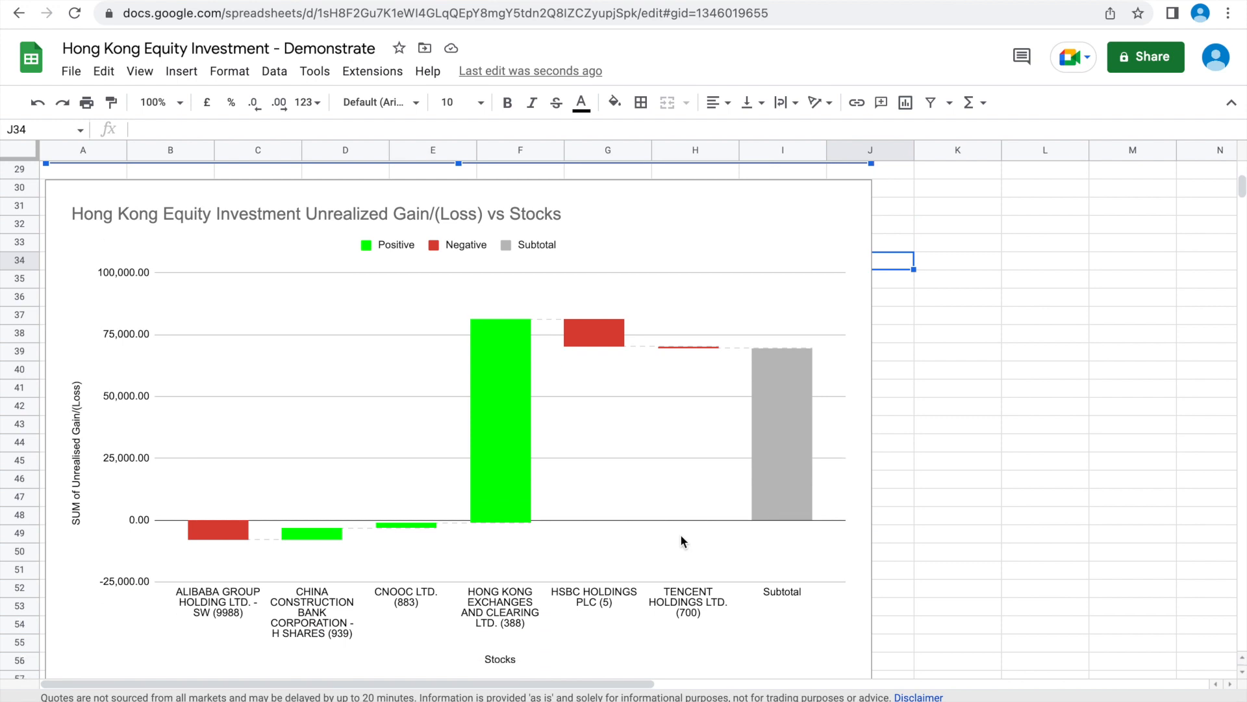
mouse_move(776, 449)
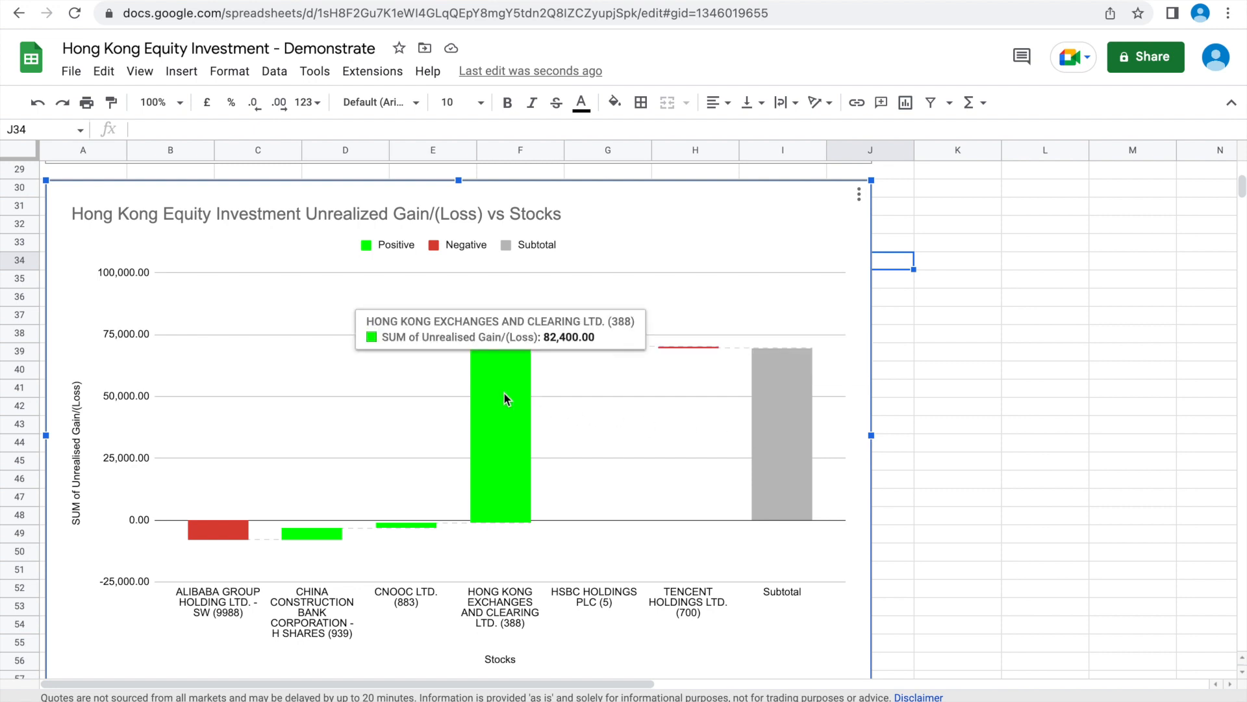
mouse_move(242, 537)
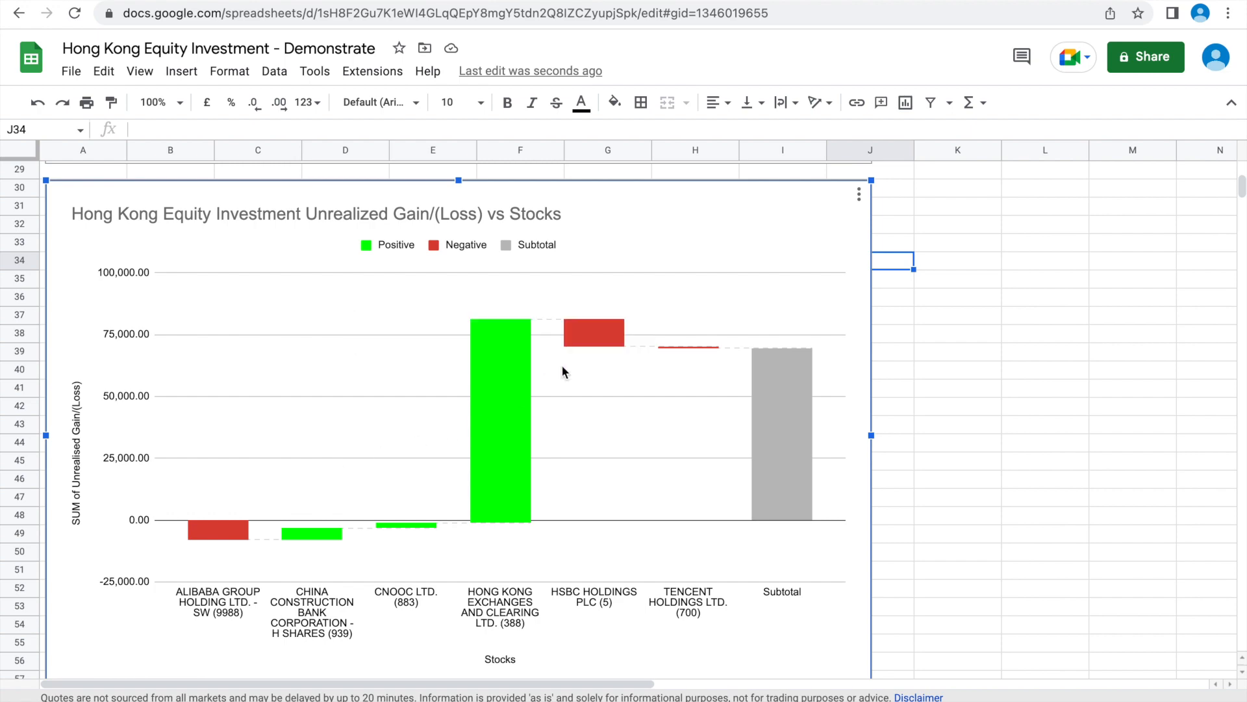
mouse_move(598, 341)
scroll(595, 338, "up", 8)
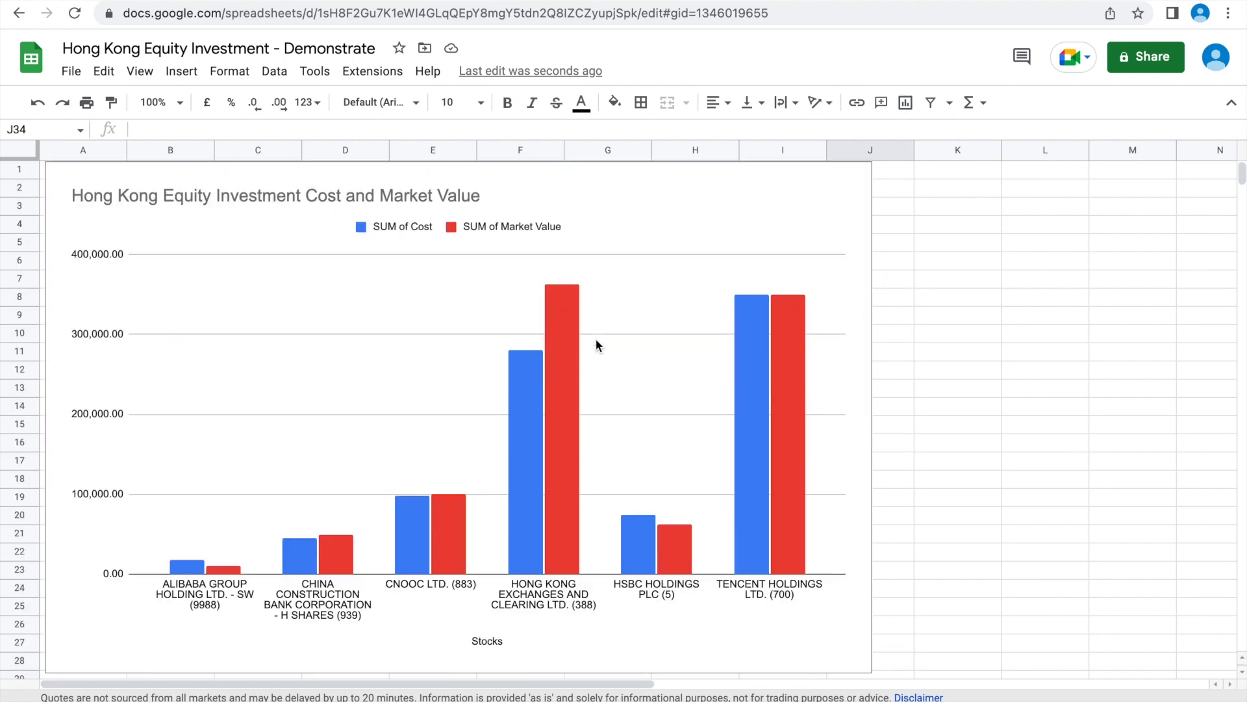